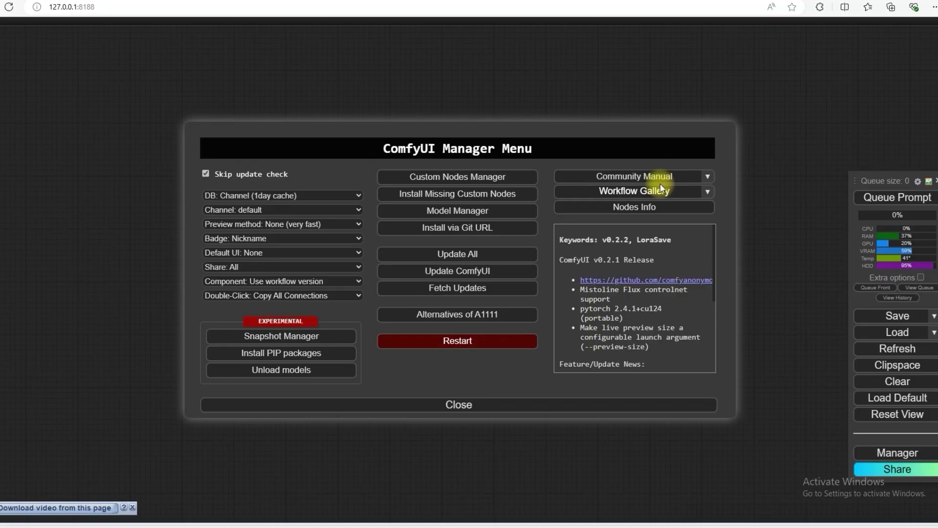
Search the custom node packs for 'portr' and 'univer' to confirm they're installed, then close the list
{"action": "left_click", "coordinate": [465, 175]}
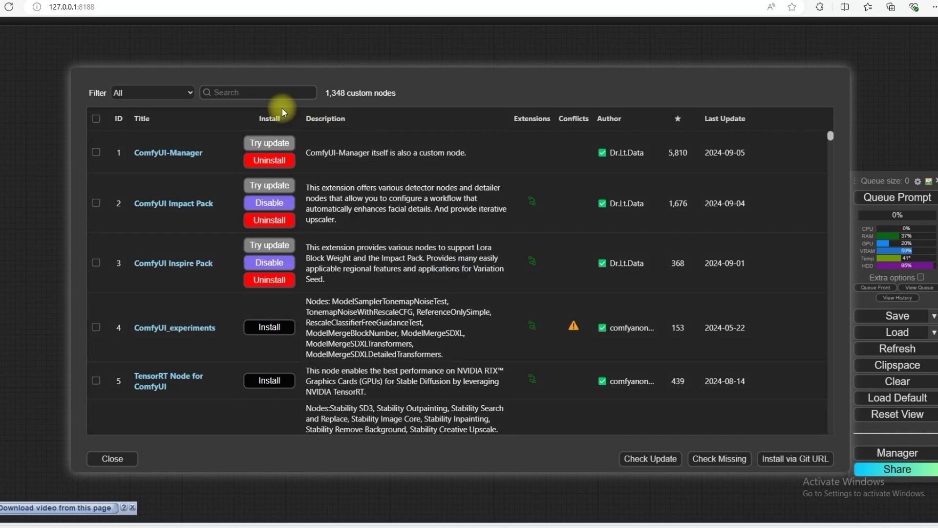
{"action": "left_click", "coordinate": [263, 92]}
{"action": "type", "text": "po"}
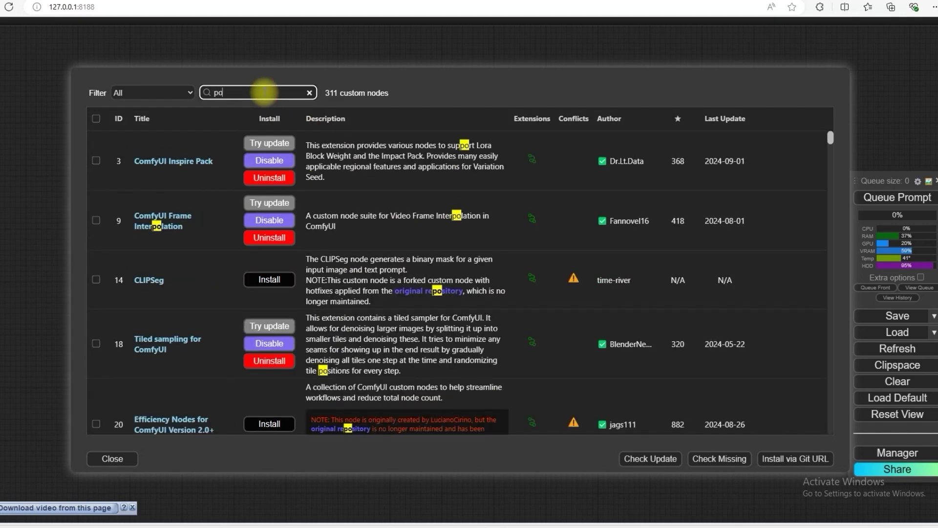
{"action": "type", "text": "rtr"}
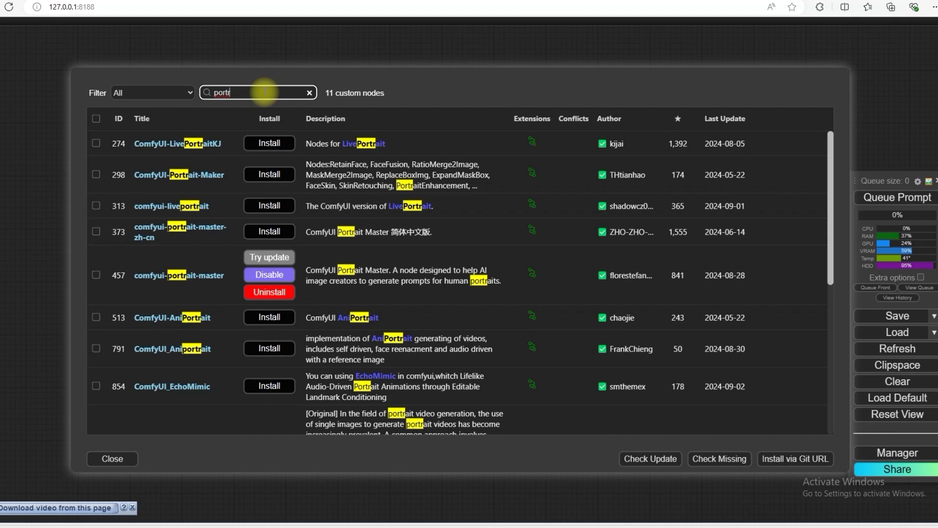
{"action": "key", "text": "BackSpace"}
{"action": "key", "text": "BackSpace"}
{"action": "key", "text": "BackSpace"}
{"action": "key", "text": "BackSpace"}
{"action": "key", "text": "BackSpace"}
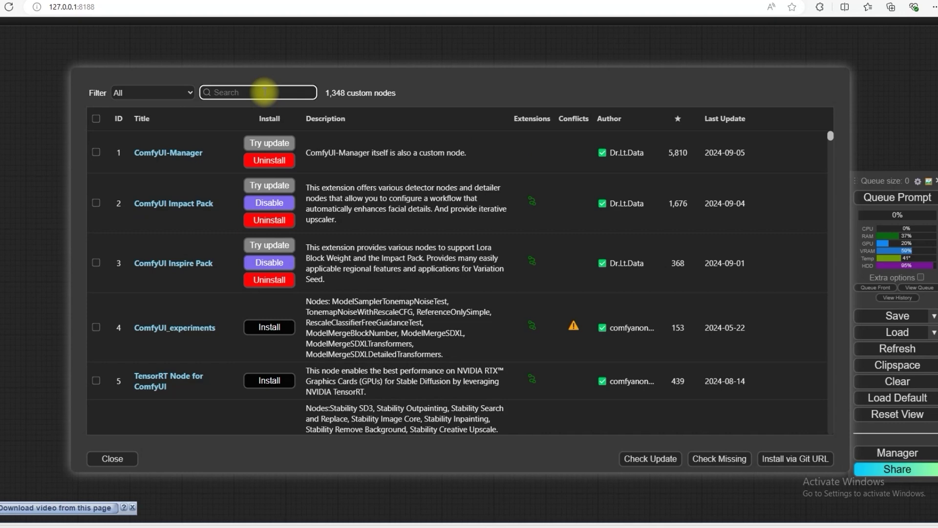
{"action": "type", "text": "univ"}
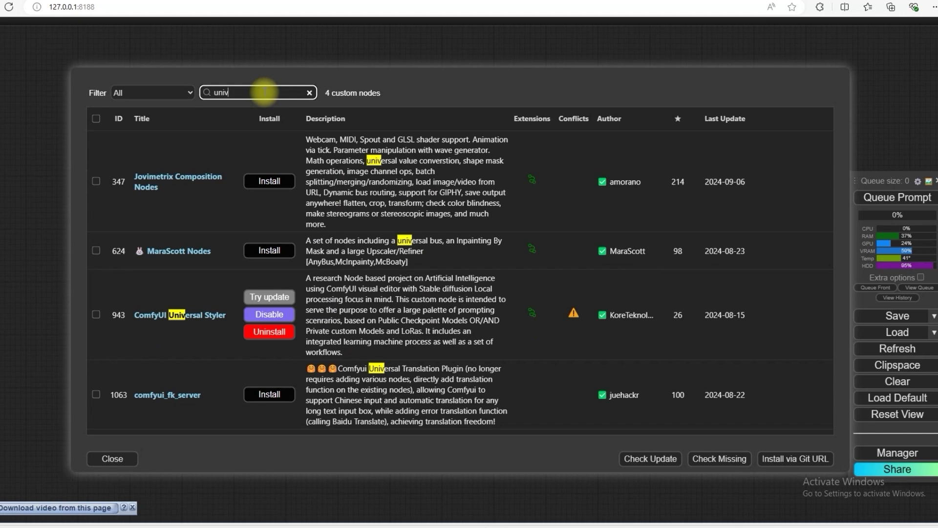
{"action": "type", "text": "erf"}
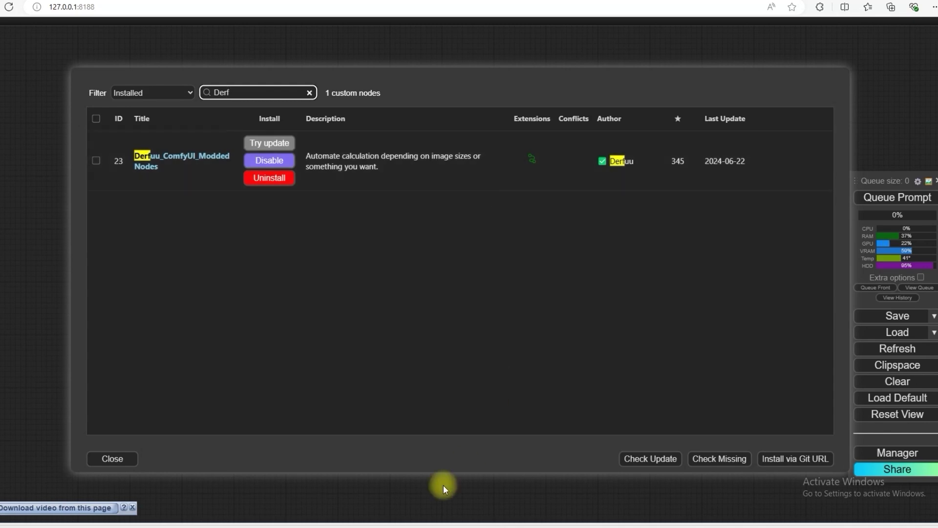
{"action": "left_click", "coordinate": [111, 459]}
Close the Manager and add a widened Load Checkpoint node to the canvas
{"action": "left_click", "coordinate": [418, 402]}
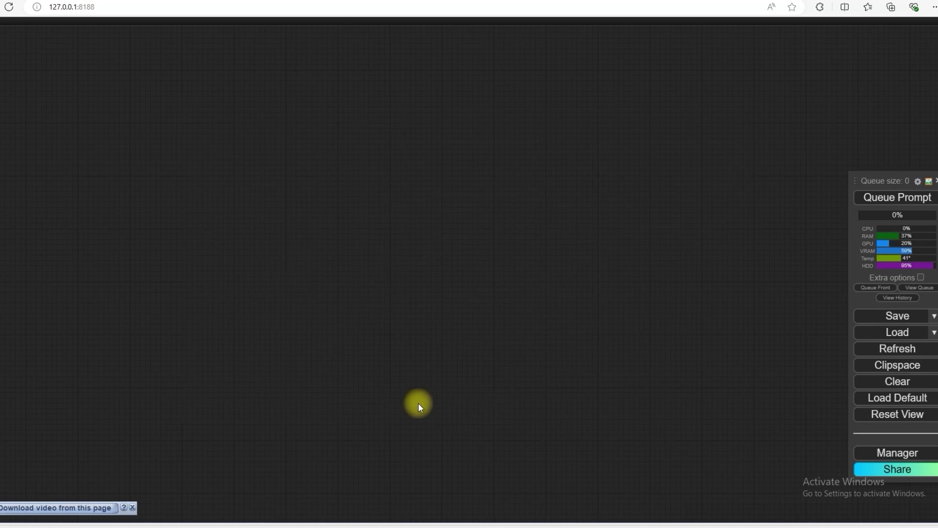
{"action": "double_click", "coordinate": [136, 179]}
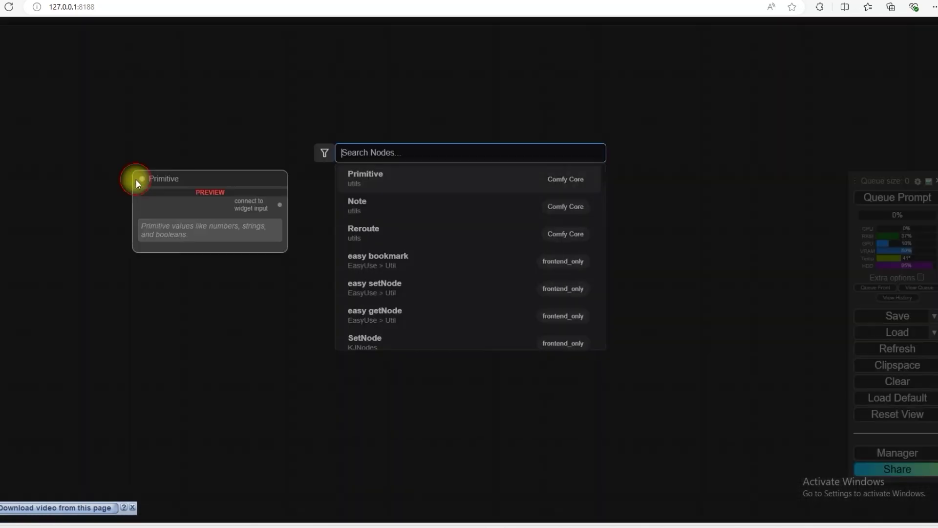
{"action": "type", "text": "load"}
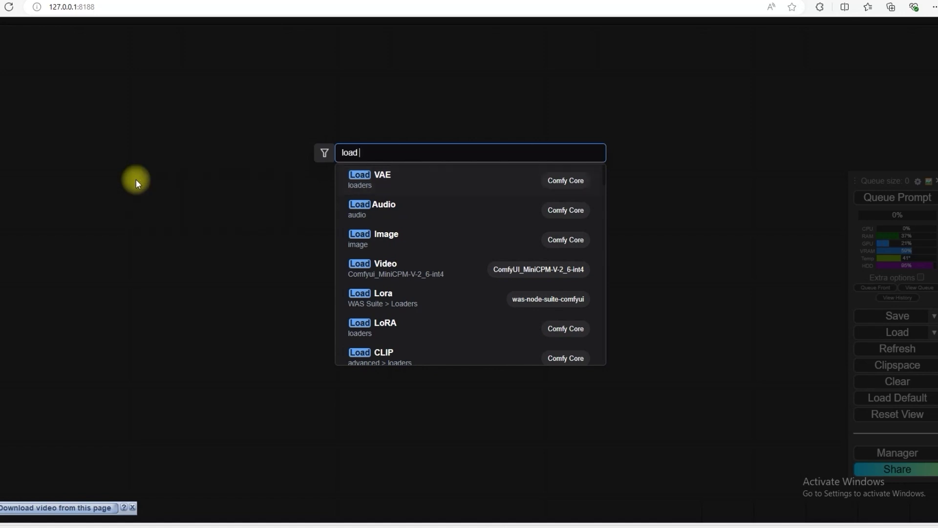
{"action": "type", "text": " chec"}
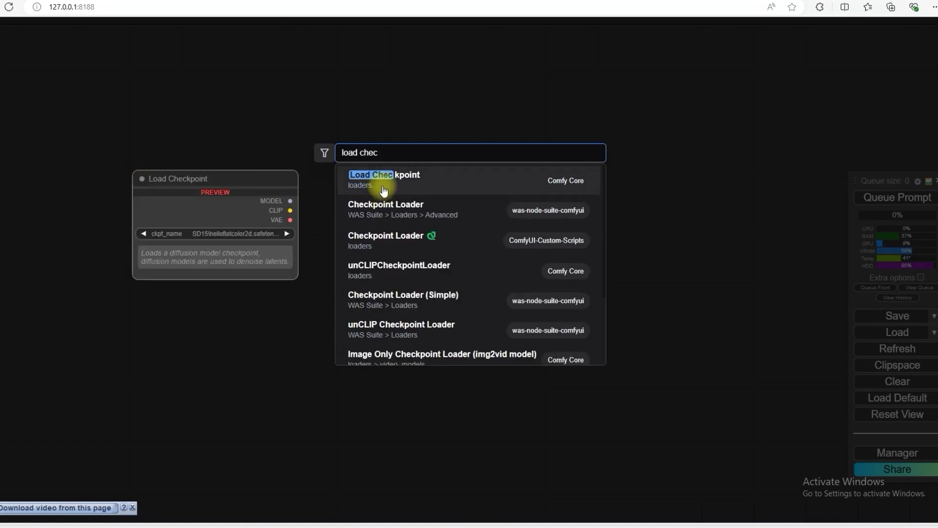
{"action": "left_click", "coordinate": [379, 175]}
{"action": "left_click_drag", "start_coordinate": [243, 180], "coordinate": [196, 171]}
{"action": "left_click_drag", "start_coordinate": [257, 221], "coordinate": [320, 226]}
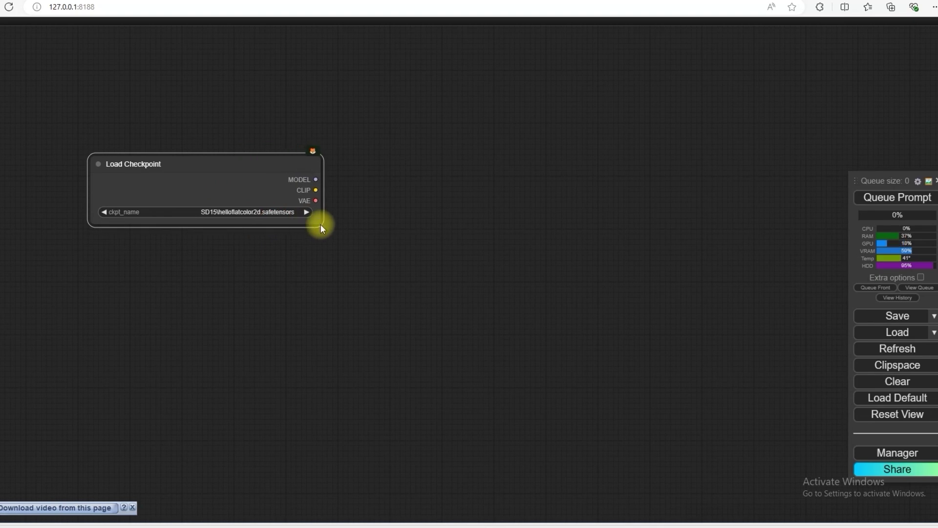
Set the checkpoint to juggernautXL_juggXIByRundiffusion.safetensors and reposition the node
{"action": "left_click", "coordinate": [272, 210]}
{"action": "type", "text": "jugg"}
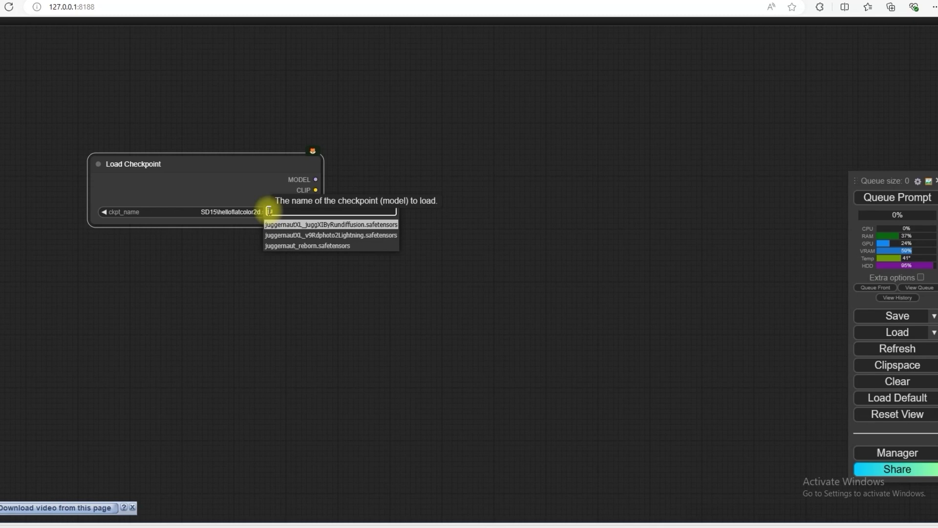
{"action": "left_click", "coordinate": [289, 224]}
{"action": "left_click_drag", "start_coordinate": [231, 164], "coordinate": [214, 167]}
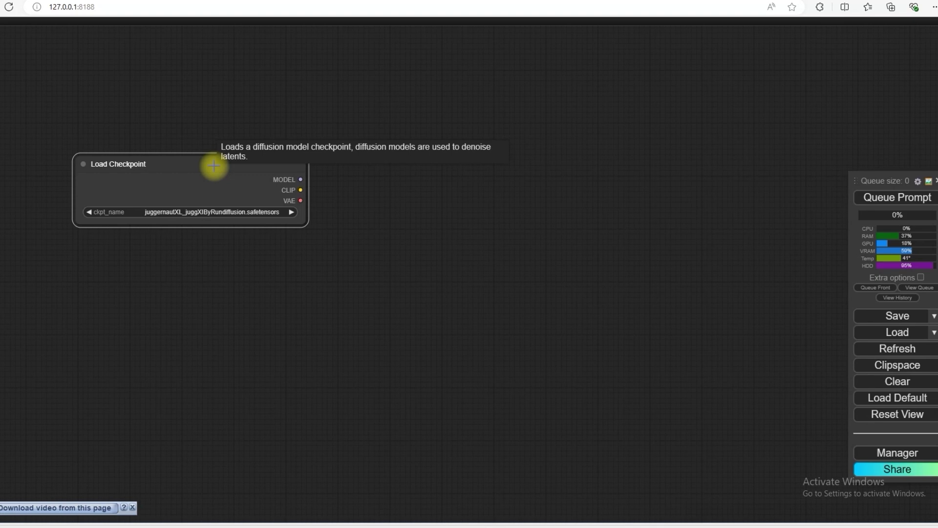
{"action": "left_click_drag", "start_coordinate": [214, 166], "coordinate": [157, 174]}
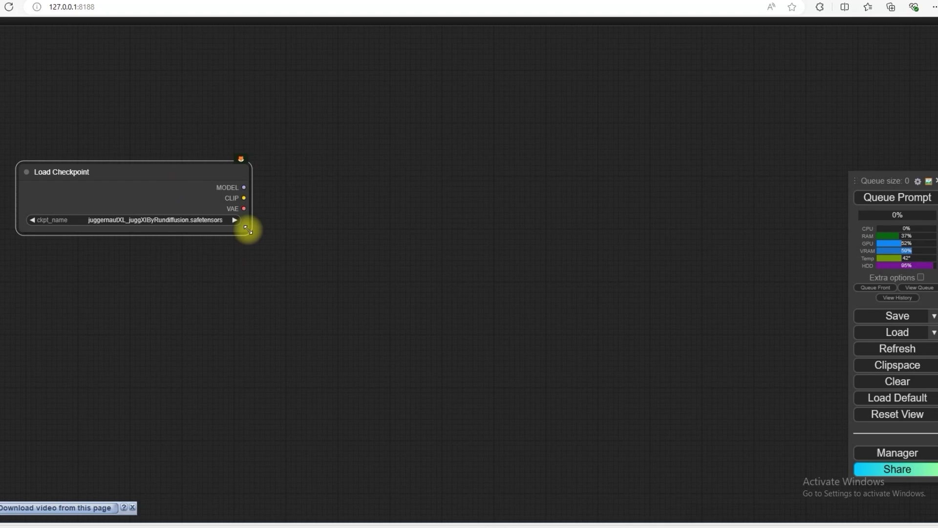
{"action": "left_click_drag", "start_coordinate": [248, 229], "coordinate": [241, 229]}
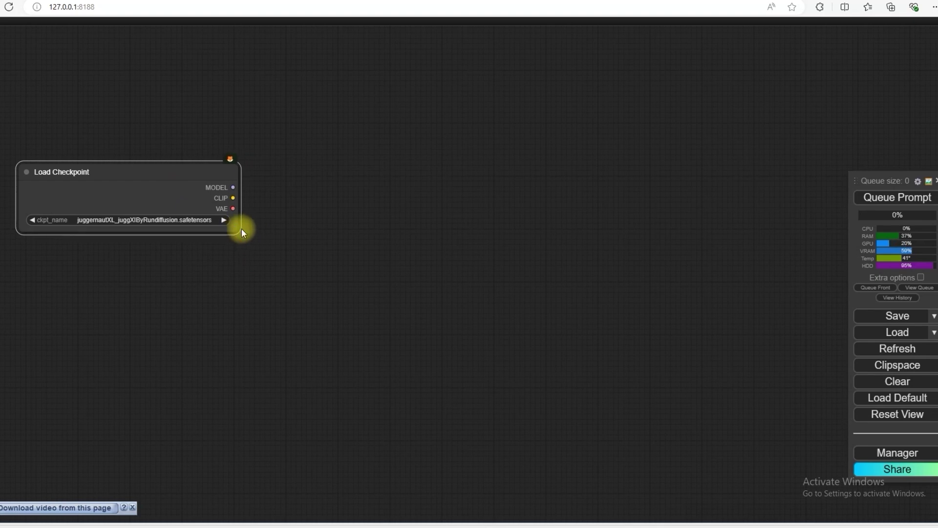
Add a CLIP Set Last Layer node beside the Load Checkpoint node
{"action": "double_click", "coordinate": [347, 209]}
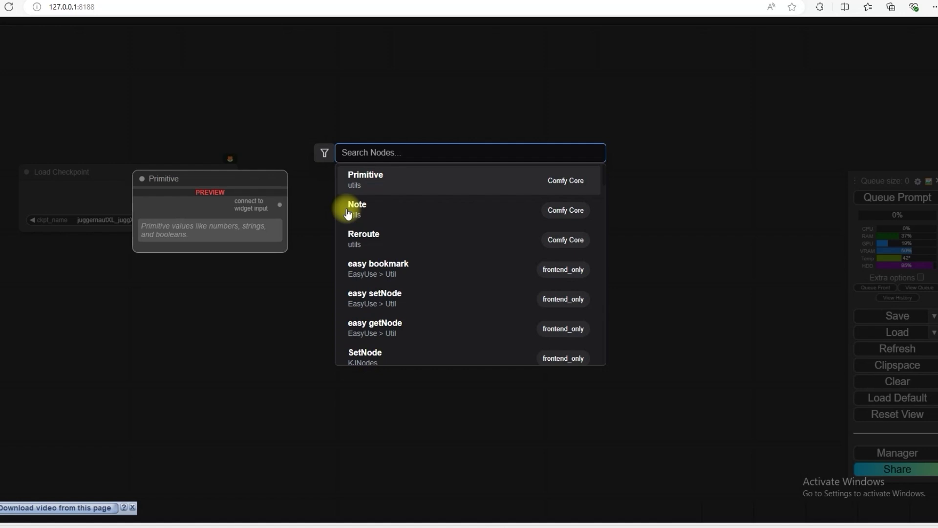
{"action": "type", "text": "cli"}
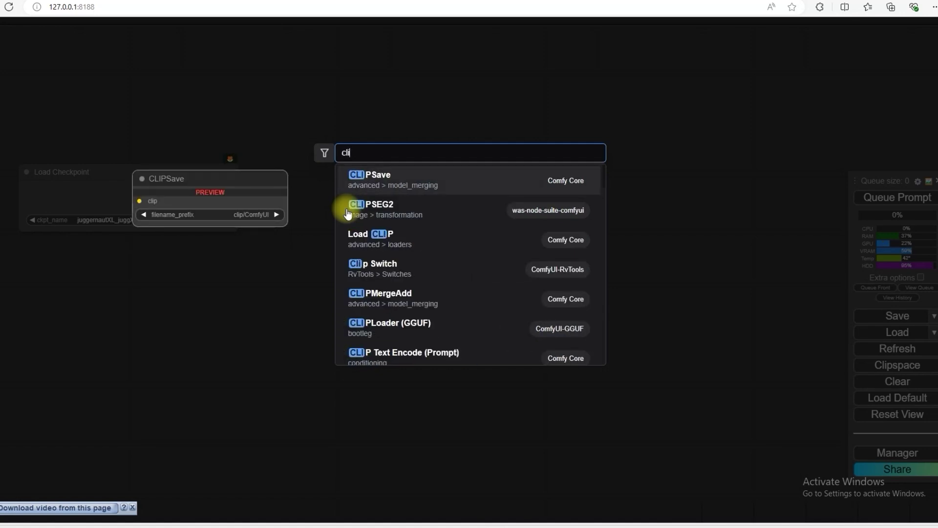
{"action": "type", "text": "p se"}
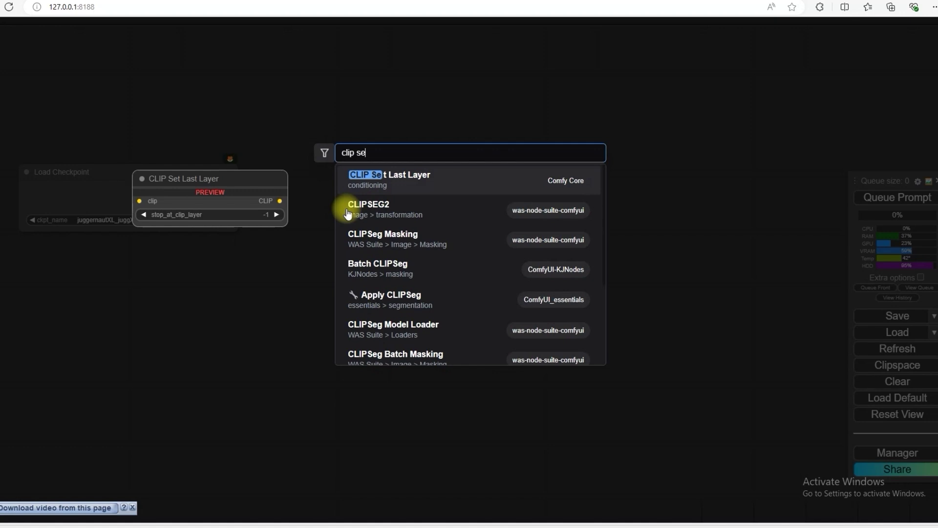
{"action": "left_click", "coordinate": [384, 190]}
{"action": "left_click_drag", "start_coordinate": [373, 204], "coordinate": [351, 196]}
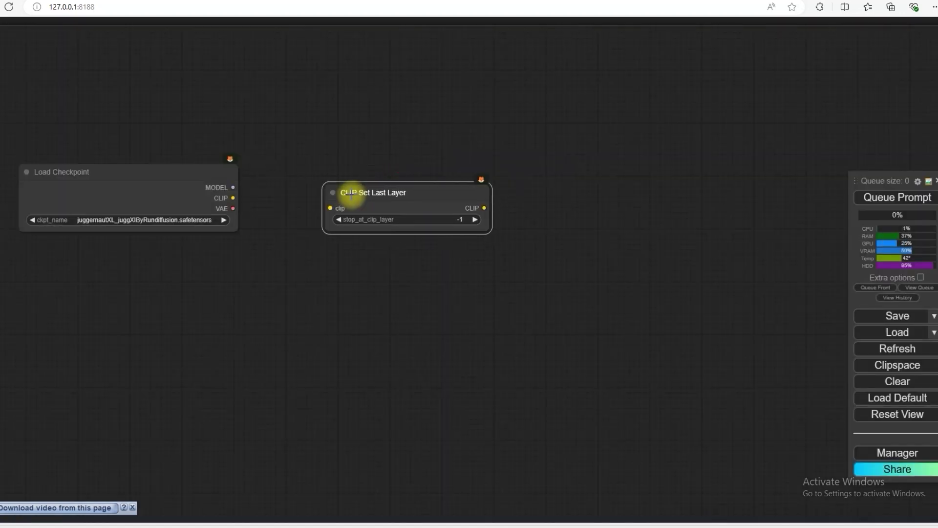
Connect the checkpoint's CLIP output to it and set stop_at_clip_layer to -2
{"action": "left_click_drag", "start_coordinate": [233, 198], "coordinate": [317, 184]}
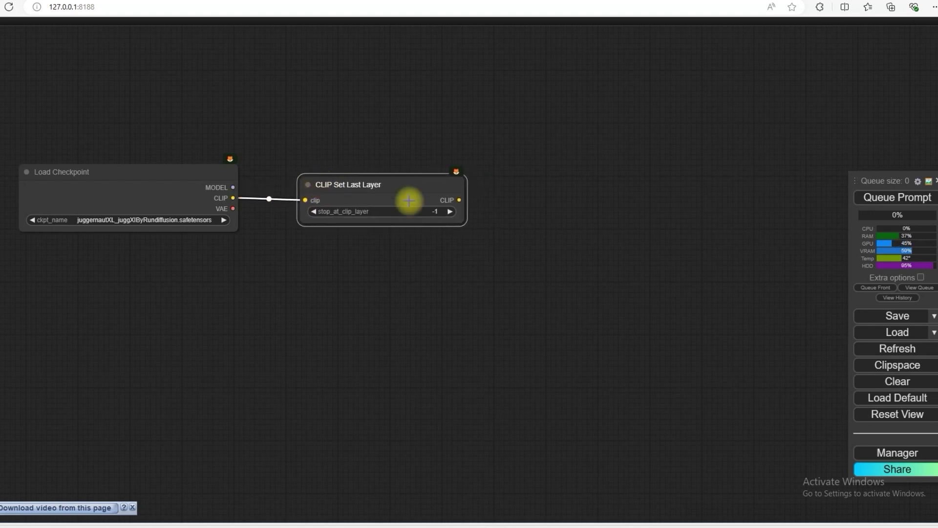
{"action": "left_click", "coordinate": [433, 211]}
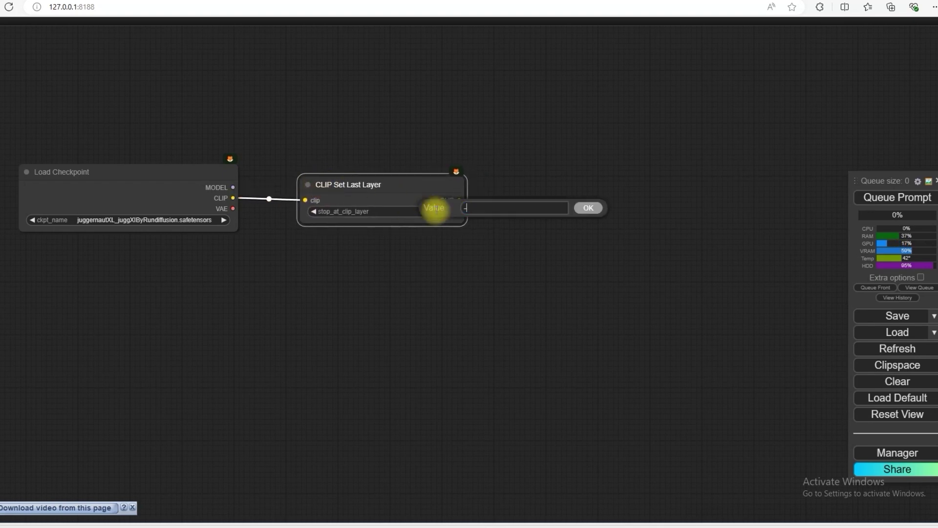
{"action": "type", "text": "2"}
{"action": "key", "text": "Return"}
{"action": "left_click_drag", "start_coordinate": [386, 184], "coordinate": [369, 182]}
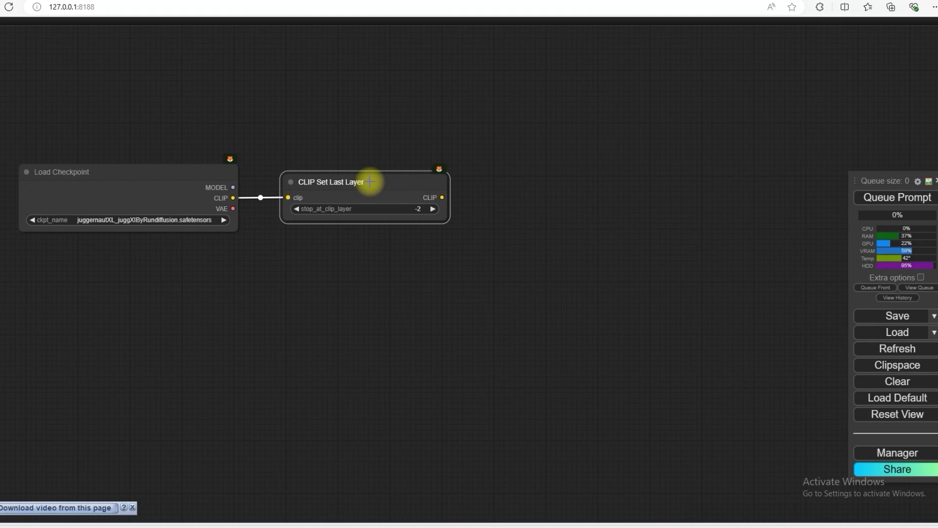
{"action": "left_click_drag", "start_coordinate": [430, 229], "coordinate": [360, 227]}
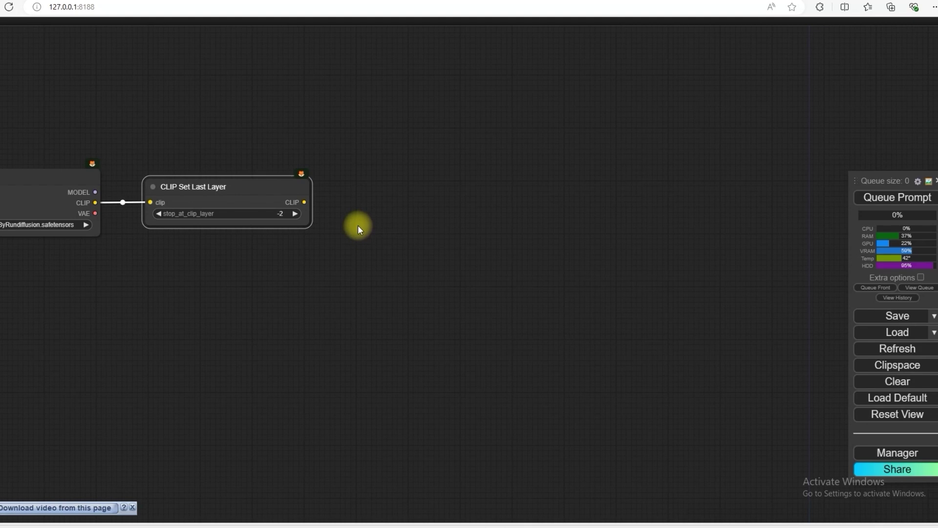
Add a Portrait Master: Base Character node and move it into place
{"action": "double_click", "coordinate": [399, 142]}
{"action": "type", "text": "port"}
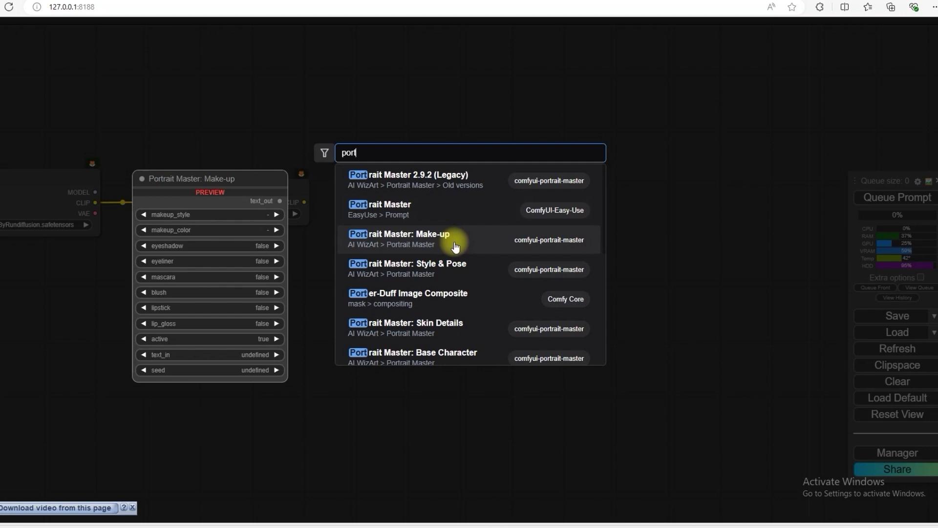
{"action": "left_click", "coordinate": [450, 357]}
{"action": "left_click_drag", "start_coordinate": [446, 130], "coordinate": [397, 66]}
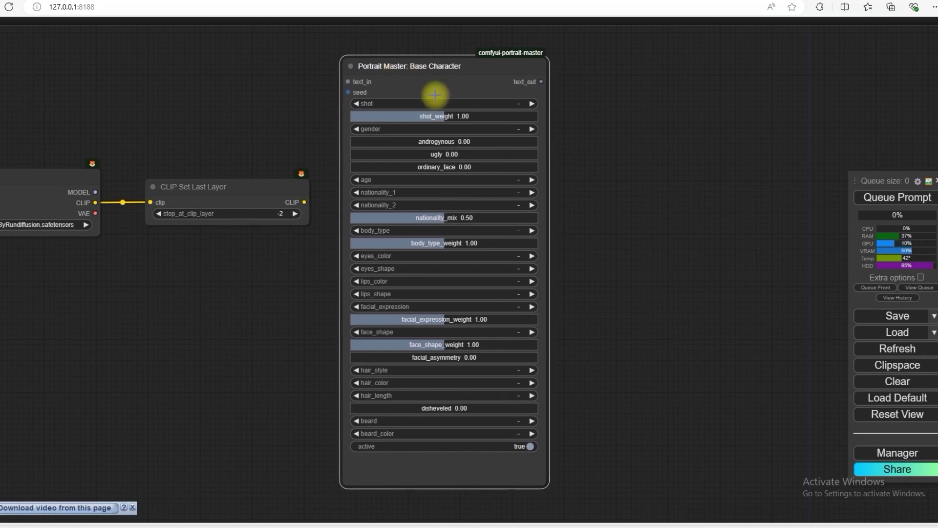
{"action": "left_click_drag", "start_coordinate": [590, 163], "coordinate": [501, 185]}
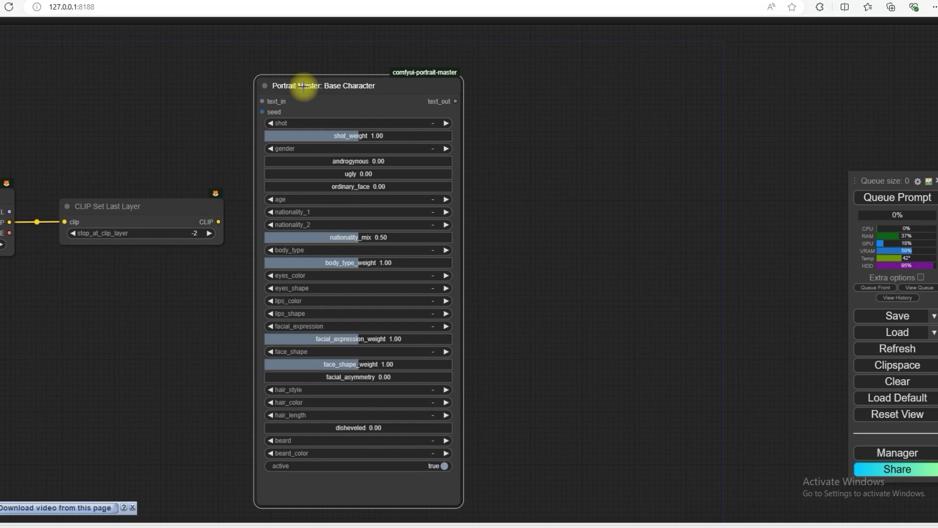
Browse the Base Character shot options, then search 'port' again for the next Portrait Master node
{"action": "scroll", "coordinate": [450, 167], "scroll_direction": "up", "scroll_amount": 2}
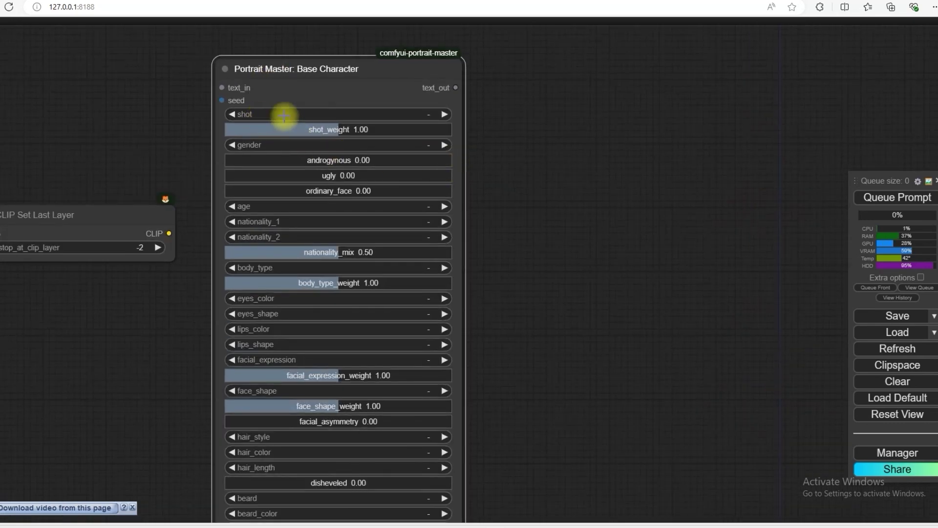
{"action": "left_click", "coordinate": [429, 115]}
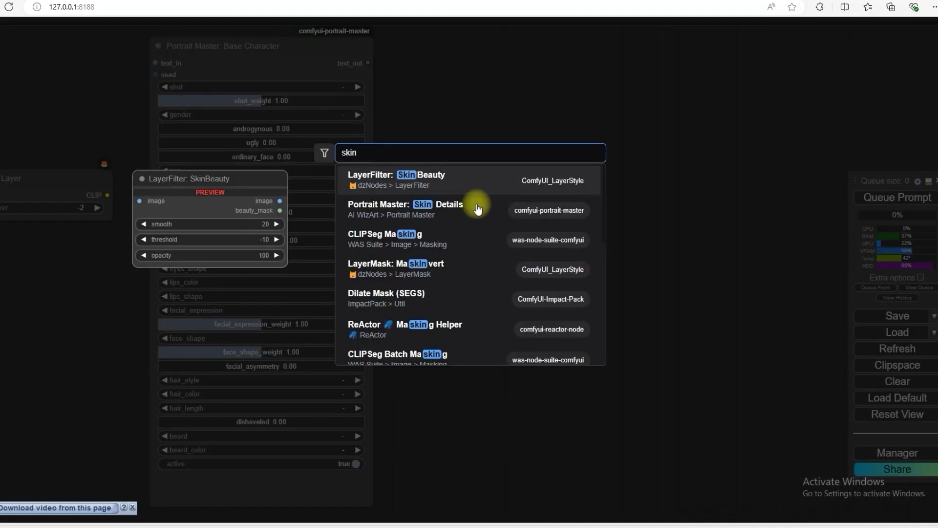
{"action": "key", "text": "BackSpace"}
{"action": "key", "text": "BackSpace"}
{"action": "key", "text": "BackSpace"}
{"action": "key", "text": "BackSpace"}
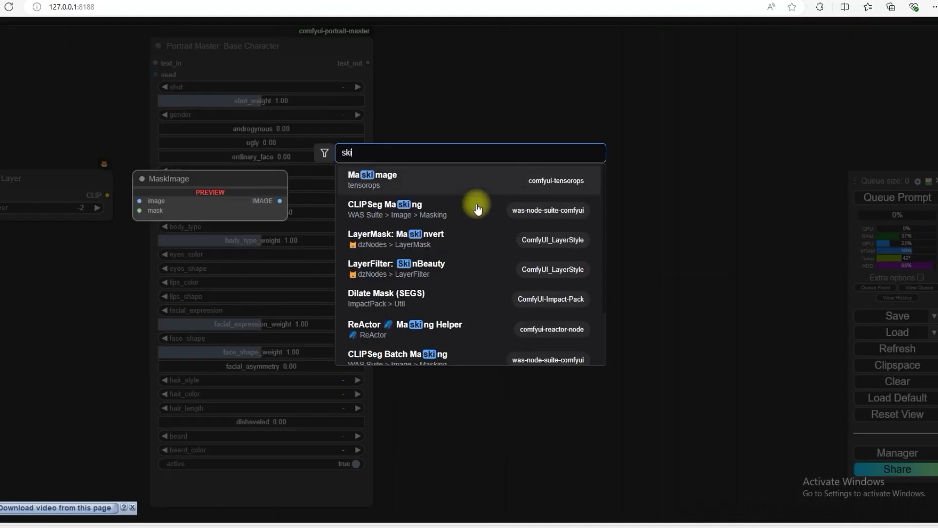
{"action": "type", "text": "port"}
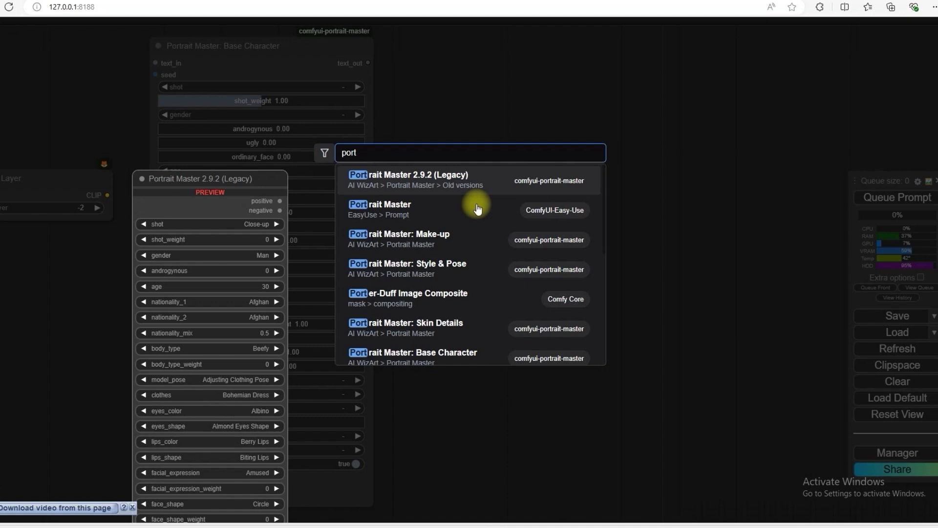
Add a Skin Details node with natural_skin 1.02, skin_details 0.76, dimples 0.06, eyes_details 1.26
{"action": "left_click", "coordinate": [477, 326]}
{"action": "left_click_drag", "start_coordinate": [509, 194], "coordinate": [443, 107]}
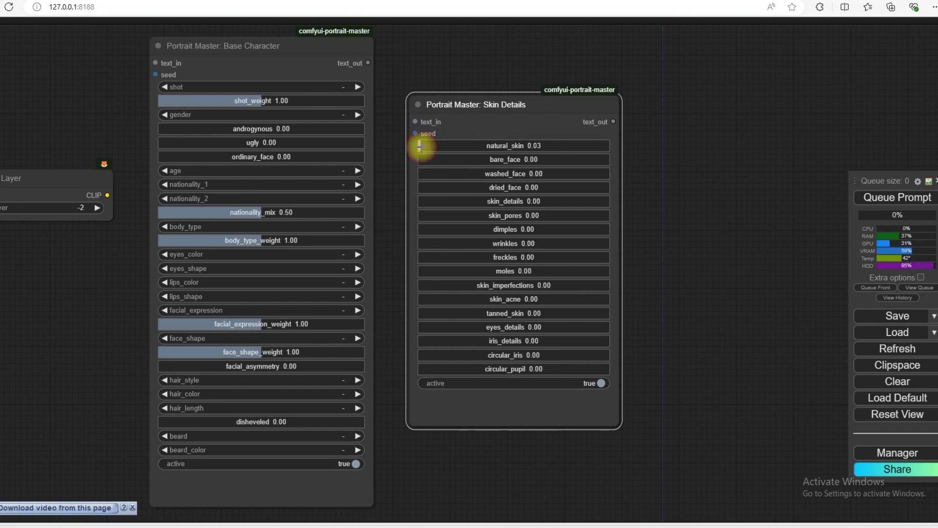
{"action": "left_click_drag", "start_coordinate": [423, 147], "coordinate": [518, 145]}
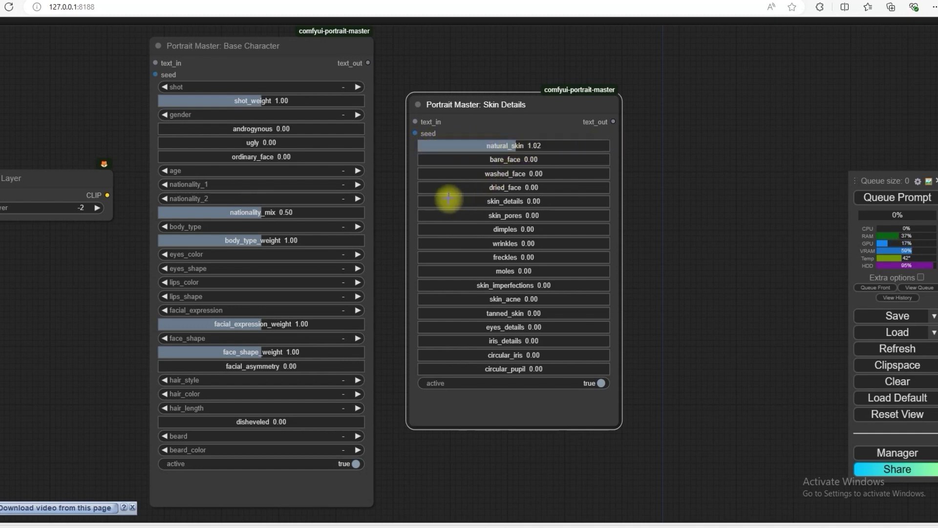
{"action": "left_click_drag", "start_coordinate": [420, 204], "coordinate": [490, 201]}
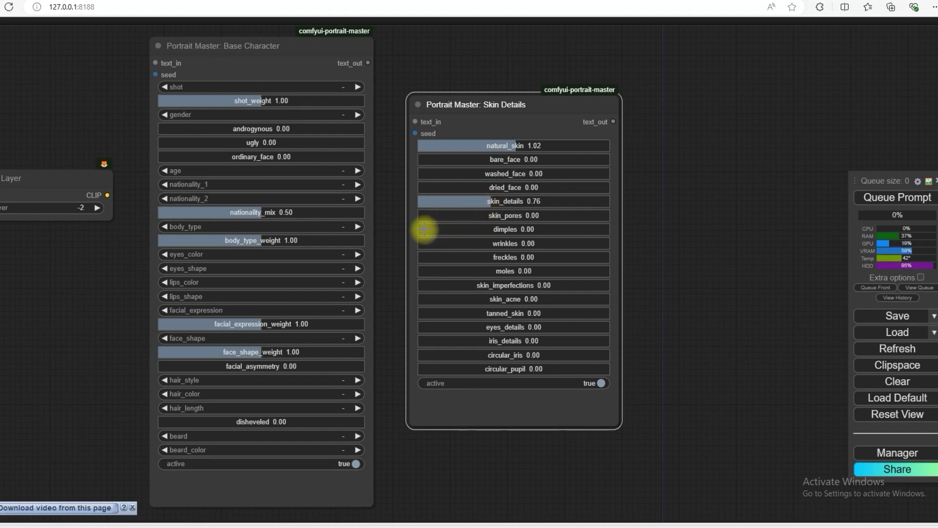
{"action": "mouse_move", "coordinate": [421, 231]}
{"action": "left_mouse_down"}
{"action": "mouse_move", "coordinate": [439, 231]}
{"action": "mouse_move", "coordinate": [410, 235]}
{"action": "mouse_move", "coordinate": [452, 230]}
{"action": "mouse_move", "coordinate": [423, 228]}
{"action": "left_mouse_up"}
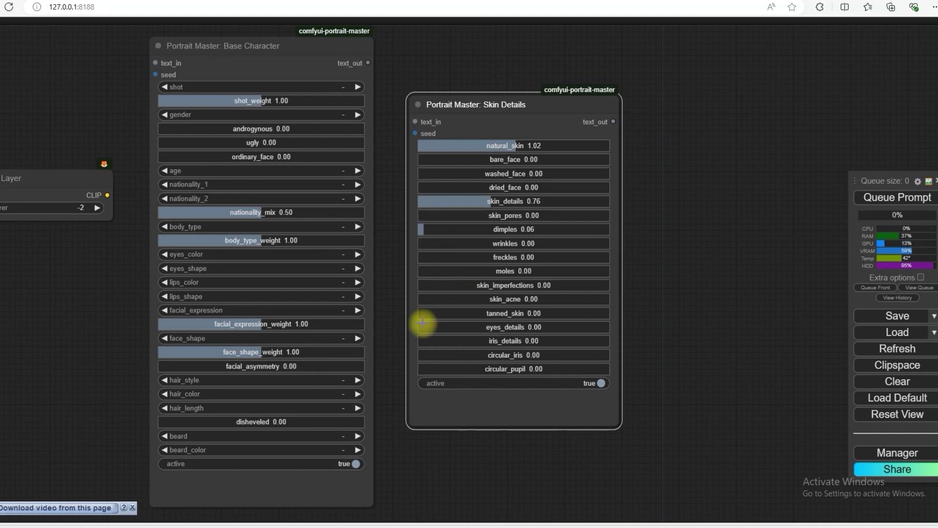
{"action": "left_click_drag", "start_coordinate": [422, 322], "coordinate": [519, 326]}
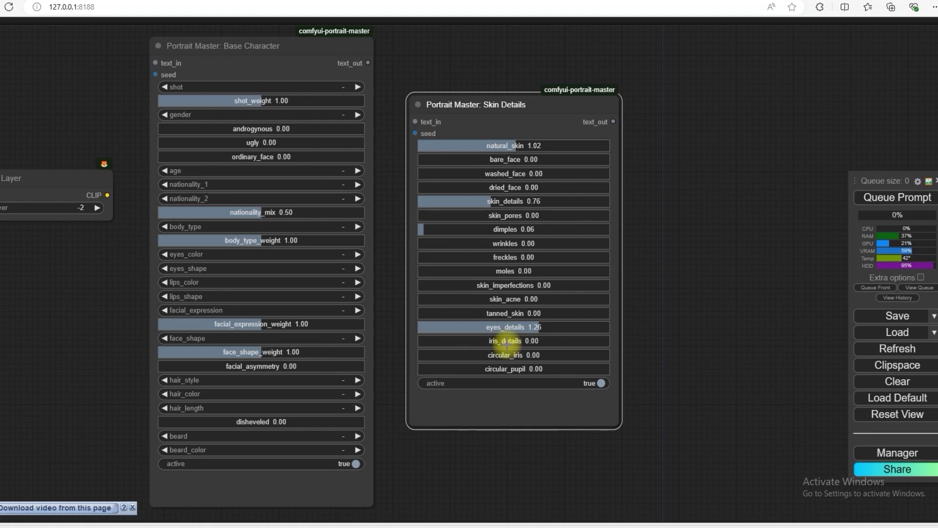
{"action": "left_click_drag", "start_coordinate": [508, 101], "coordinate": [493, 101]}
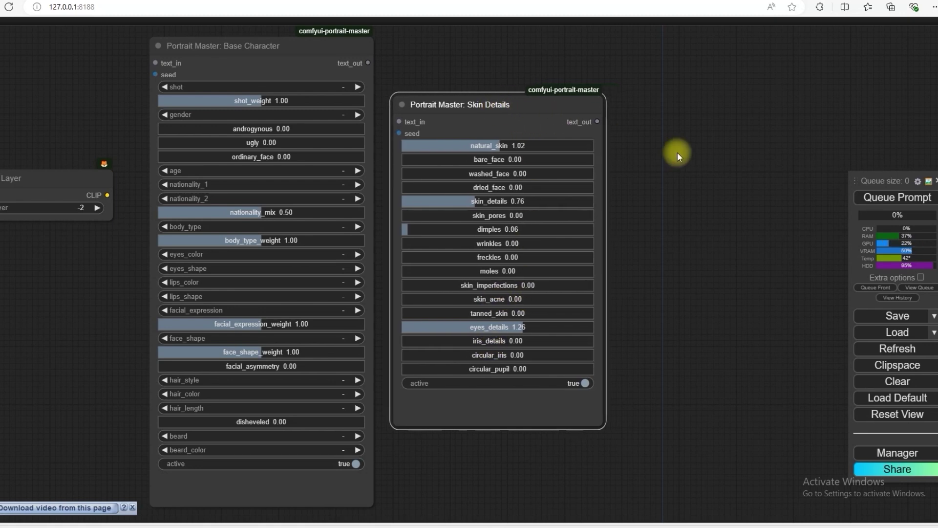
Search the node list for 'portrait' in free canvas space to show the Portrait Master nodes
{"action": "left_click_drag", "start_coordinate": [677, 152], "coordinate": [568, 157]}
{"action": "double_click", "coordinate": [576, 154]}
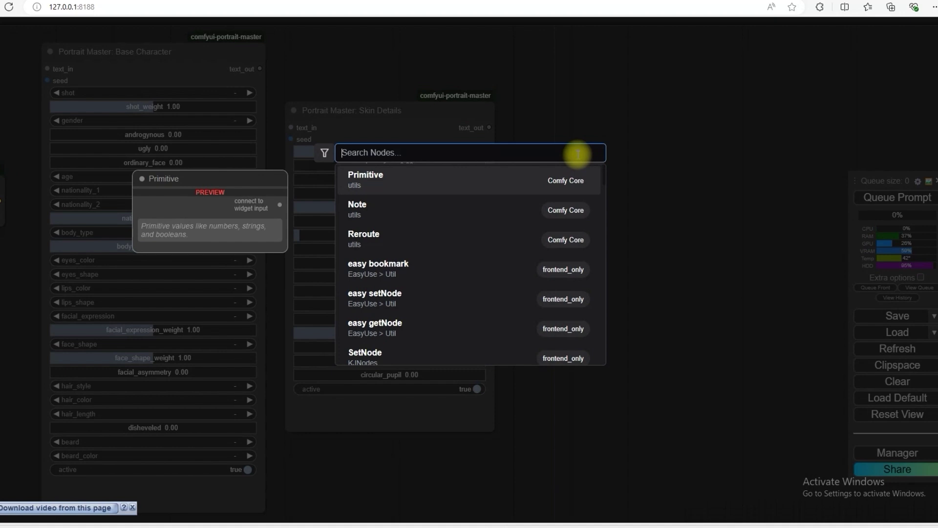
{"action": "type", "text": "s"}
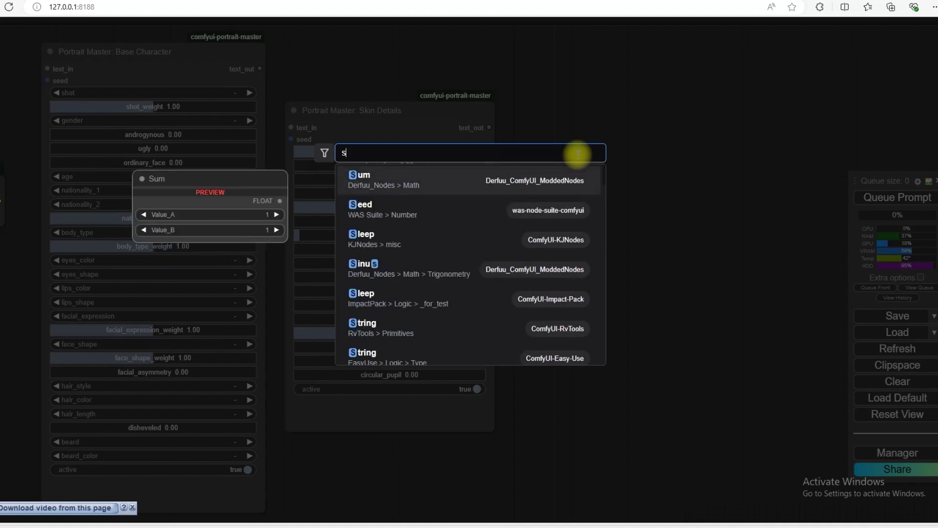
{"action": "type", "text": "ty"}
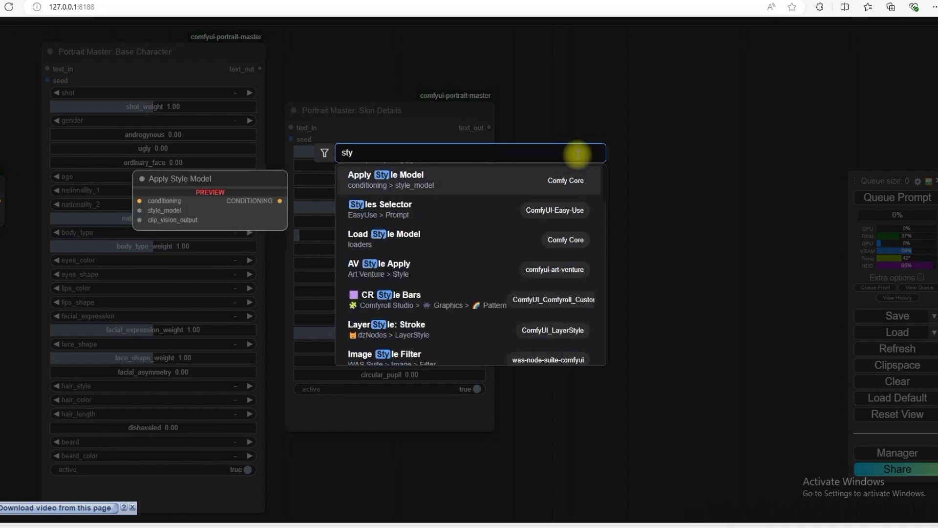
{"action": "key", "text": "BackSpace"}
{"action": "key", "text": "BackSpace"}
{"action": "key", "text": "BackSpace"}
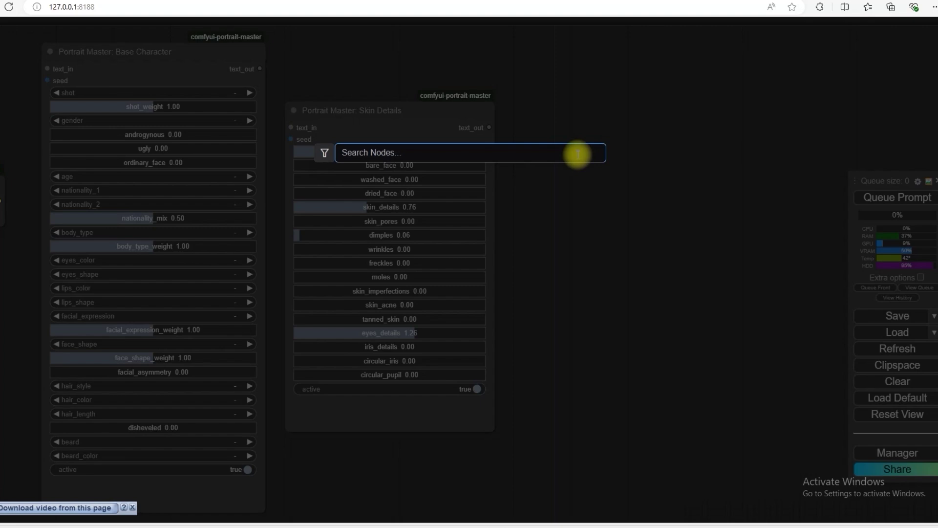
{"action": "type", "text": "porta"}
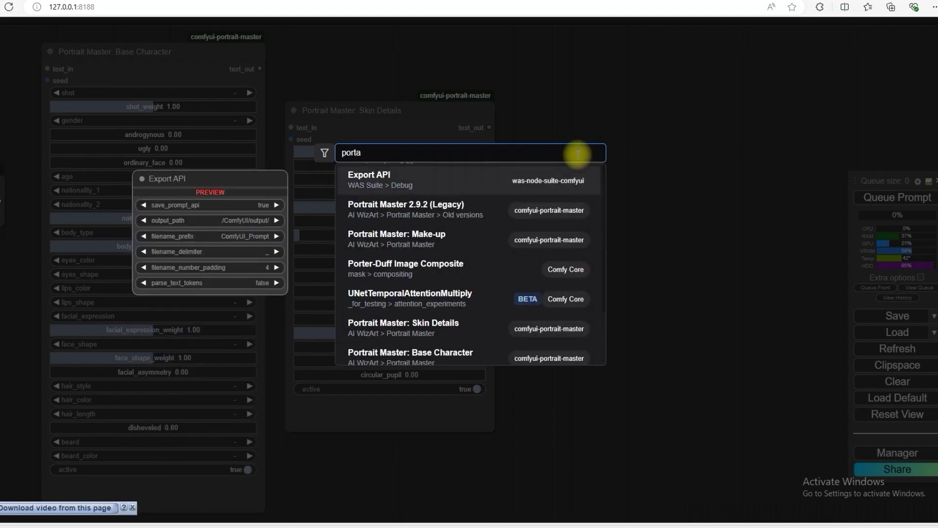
{"action": "key", "text": "BackSpace"}
{"action": "type", "text": "rait"}
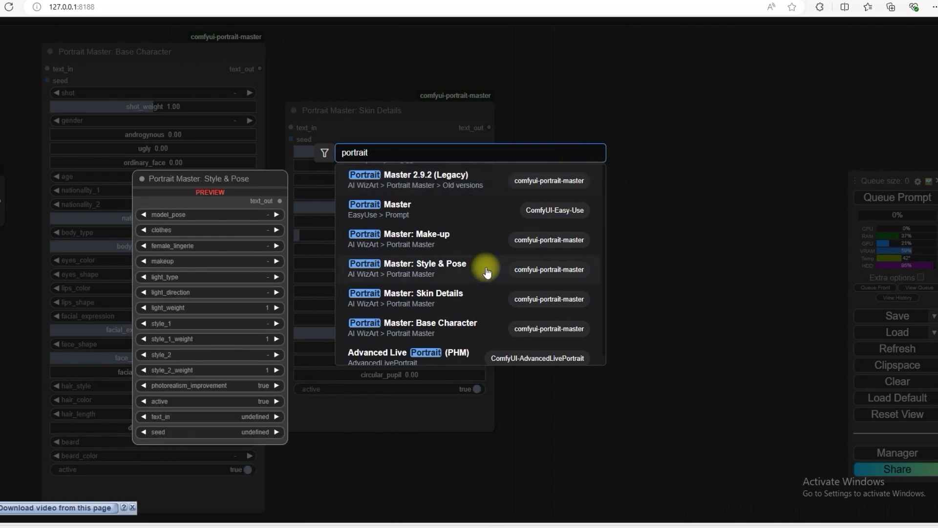
Place a Style & Pose node beside Skin Details and browse its model_pose and clothes options
{"action": "left_click", "coordinate": [464, 274]}
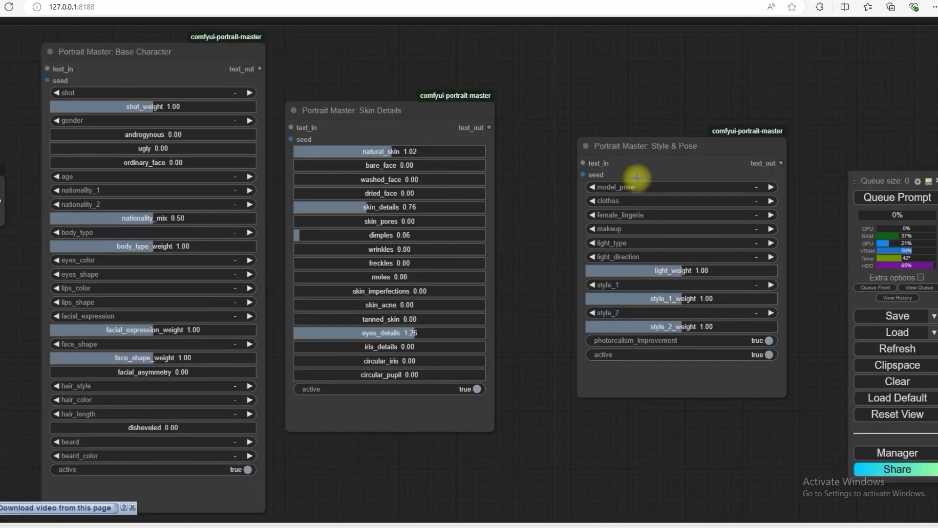
{"action": "left_click_drag", "start_coordinate": [593, 141], "coordinate": [363, 109]}
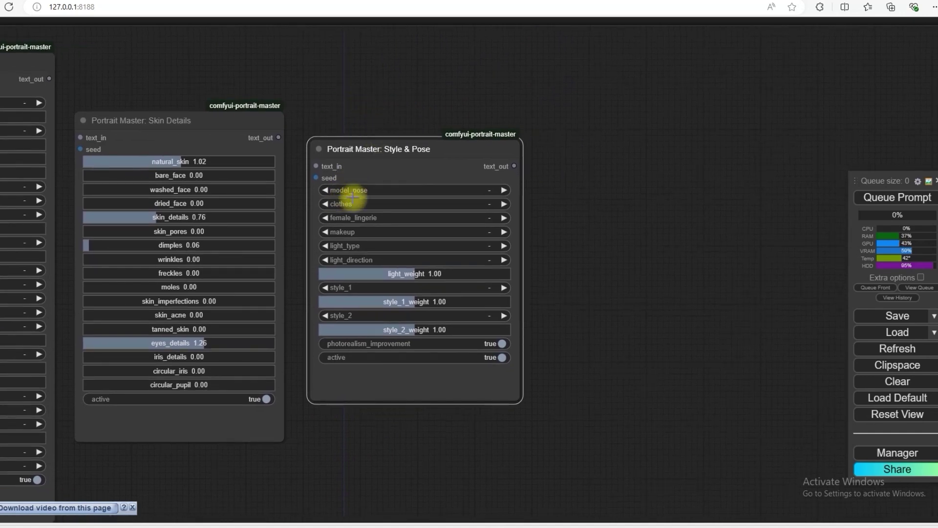
{"action": "left_click", "coordinate": [479, 190]}
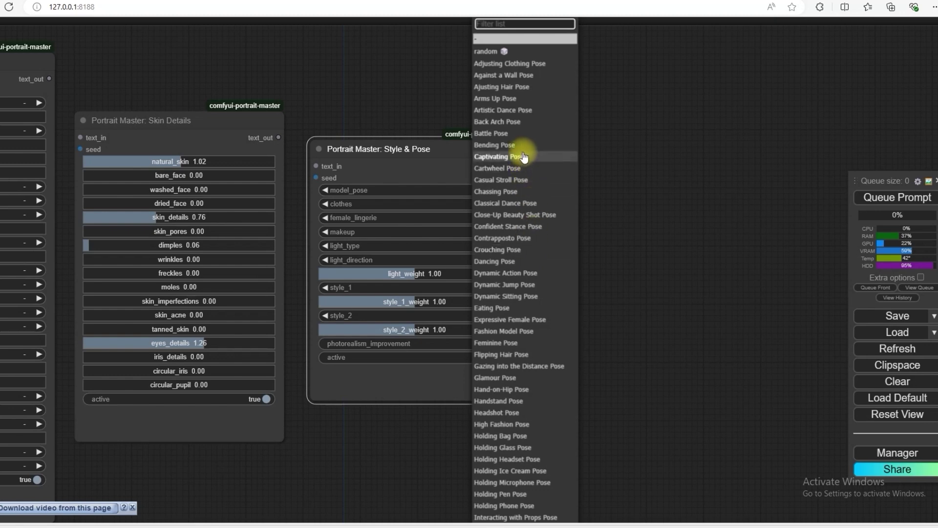
{"action": "scroll", "coordinate": [513, 347], "scroll_direction": "down", "scroll_amount": 1}
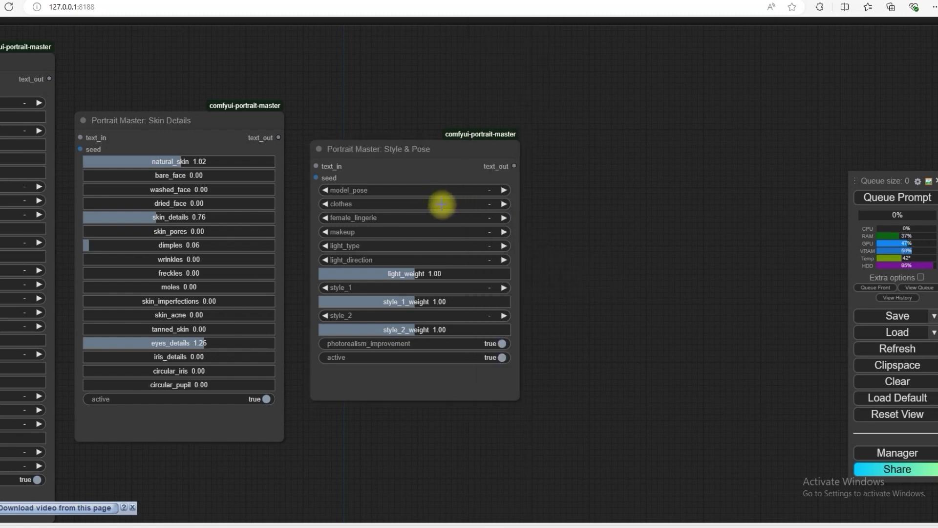
{"action": "left_click", "coordinate": [468, 205]}
{"action": "left_click", "coordinate": [665, 290]}
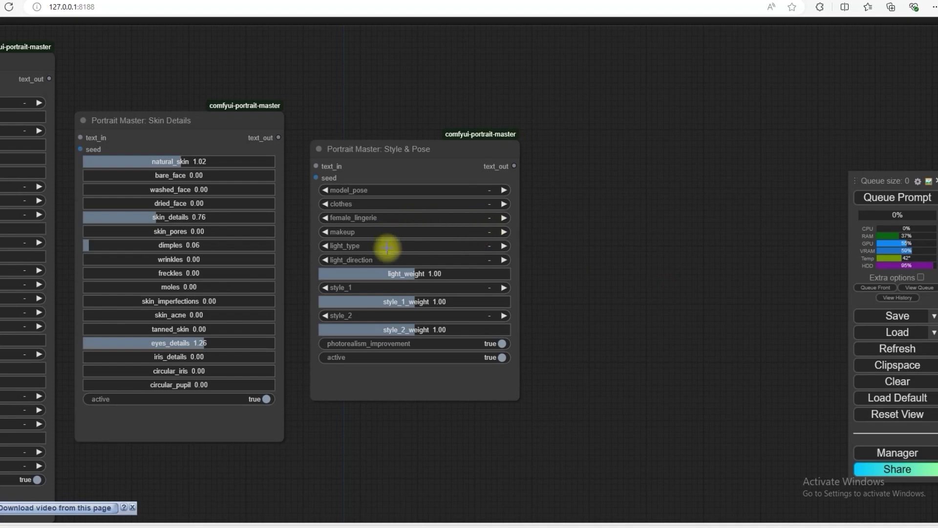
{"action": "left_click_drag", "start_coordinate": [557, 268], "coordinate": [463, 270]}
Add a Portrait Master: Make-up node to the right of Style & Pose
{"action": "double_click", "coordinate": [463, 270]}
{"action": "type", "text": "m"}
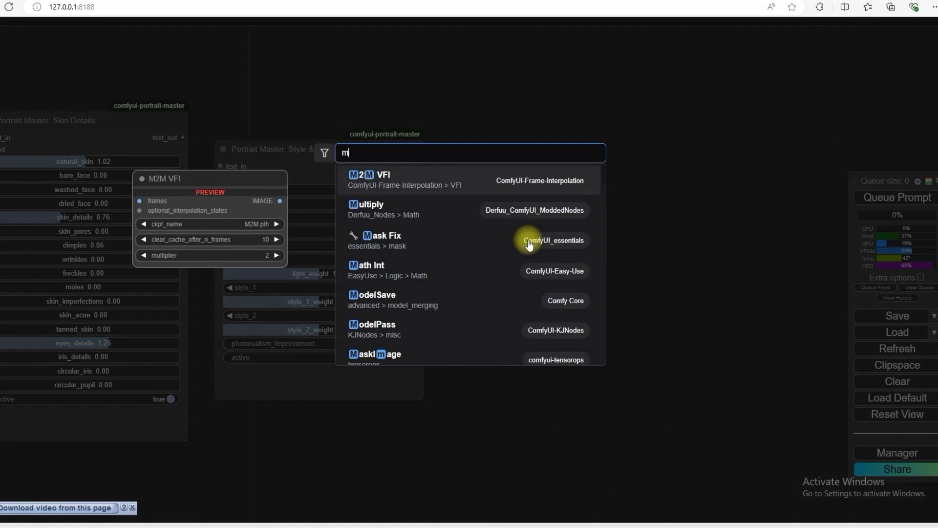
{"action": "type", "text": "ack"}
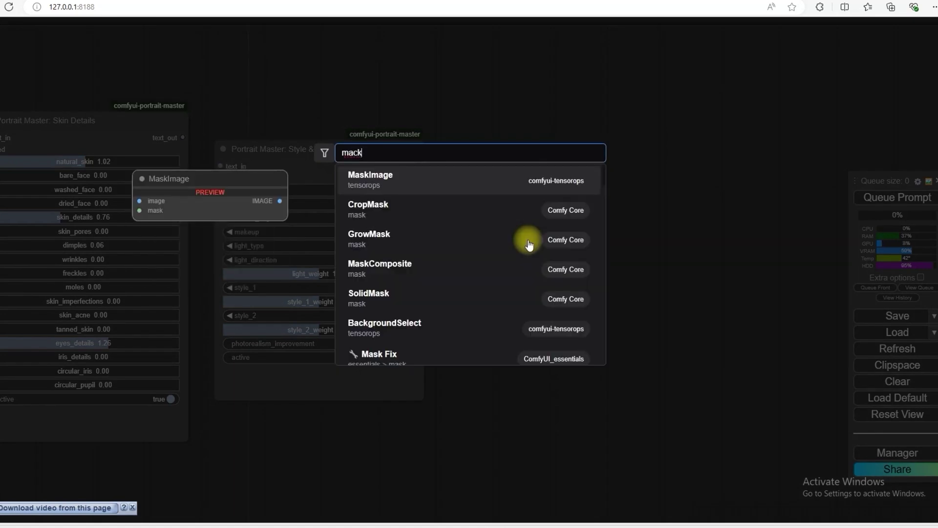
{"action": "key", "text": "BackSpace"}
{"action": "key", "text": "BackSpace"}
{"action": "key", "text": "BackSpace"}
{"action": "key", "text": "BackSpace"}
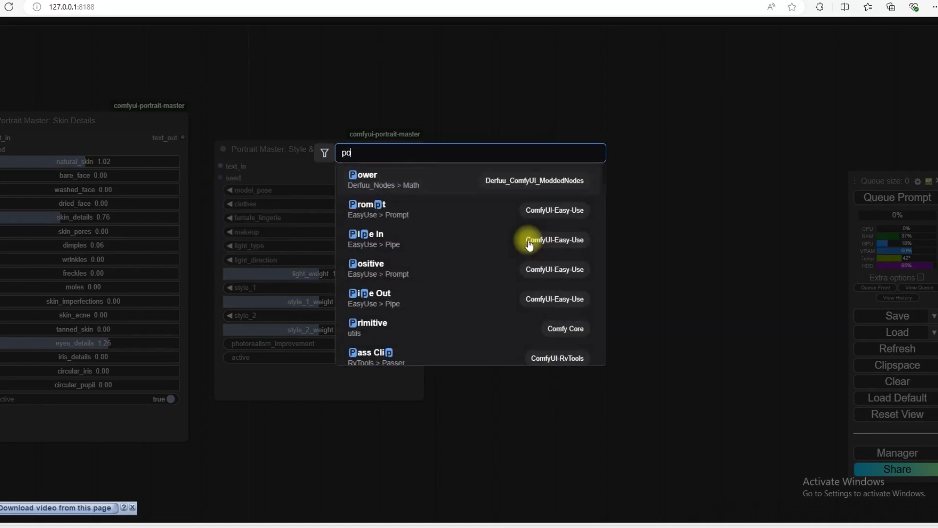
{"action": "type", "text": "portra"}
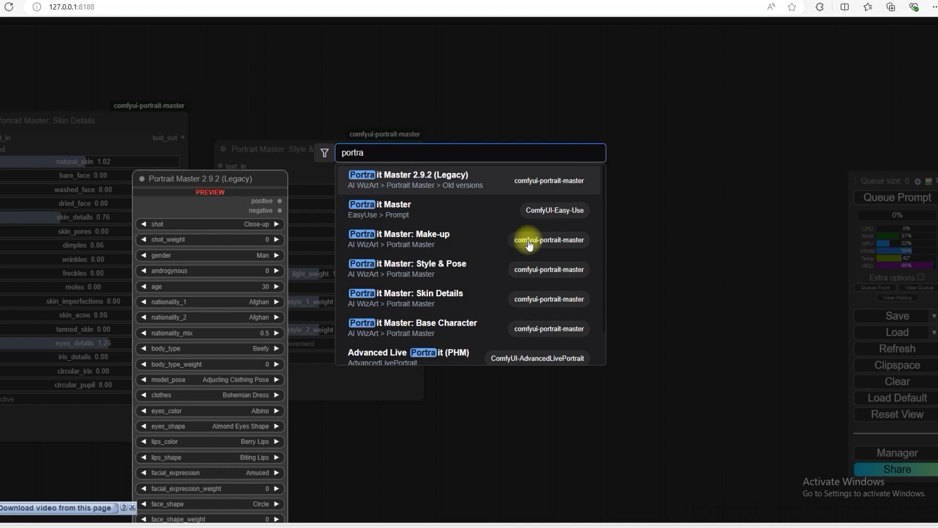
{"action": "left_click", "coordinate": [477, 238]}
{"action": "left_click_drag", "start_coordinate": [549, 233], "coordinate": [487, 171]}
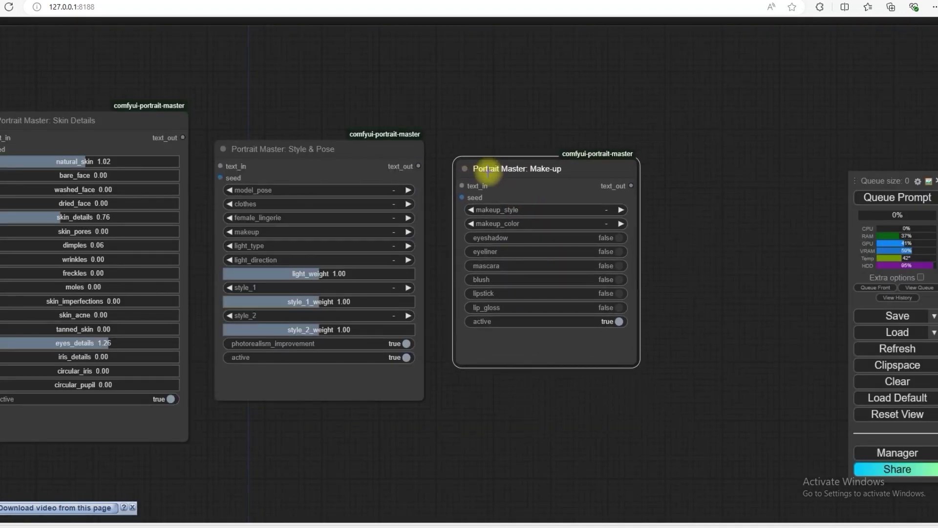
Set makeup_style to Classic Makeup and makeup_color to Green
{"action": "left_click", "coordinate": [574, 210]}
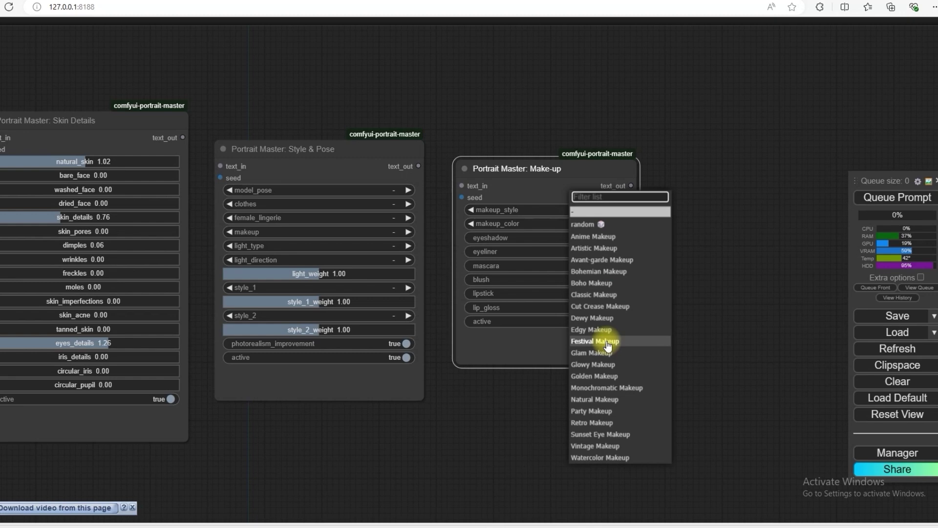
{"action": "left_click", "coordinate": [609, 297]}
{"action": "left_click", "coordinate": [603, 225]}
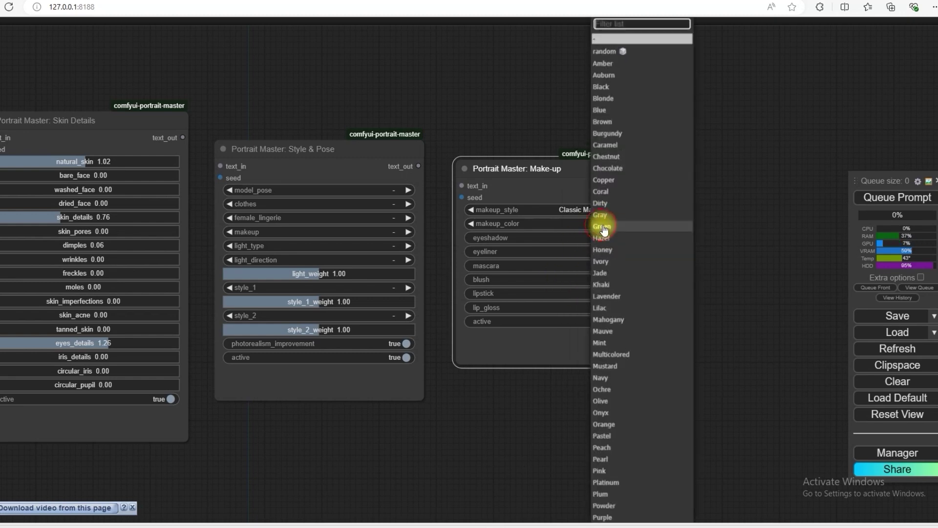
{"action": "left_click", "coordinate": [602, 227]}
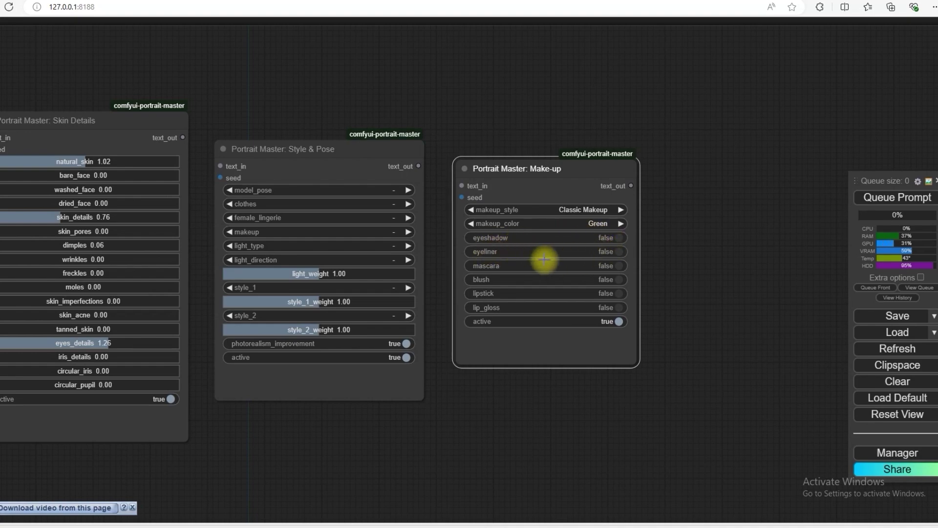
{"action": "scroll", "coordinate": [547, 332], "scroll_direction": "down", "scroll_amount": 4}
Pan and zoom to bring the node chain, from Load Checkpoint to Make-up, into view
{"action": "left_click_drag", "start_coordinate": [523, 402], "coordinate": [634, 399]}
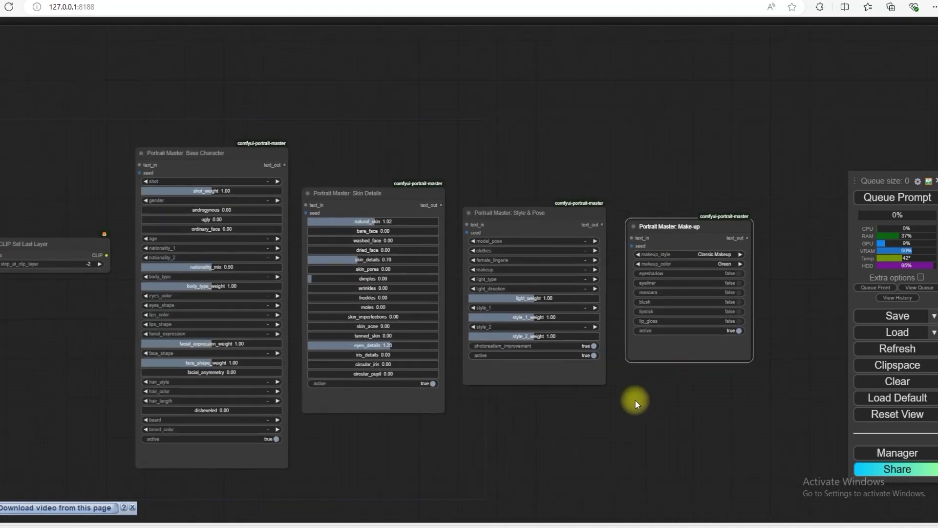
{"action": "scroll", "coordinate": [634, 400], "scroll_direction": "up", "scroll_amount": 1}
{"action": "scroll", "coordinate": [233, 193], "scroll_direction": "up", "scroll_amount": 3}
{"action": "scroll", "coordinate": [260, 241], "scroll_direction": "down", "scroll_amount": 2}
{"action": "left_click_drag", "start_coordinate": [261, 241], "coordinate": [137, 208]}
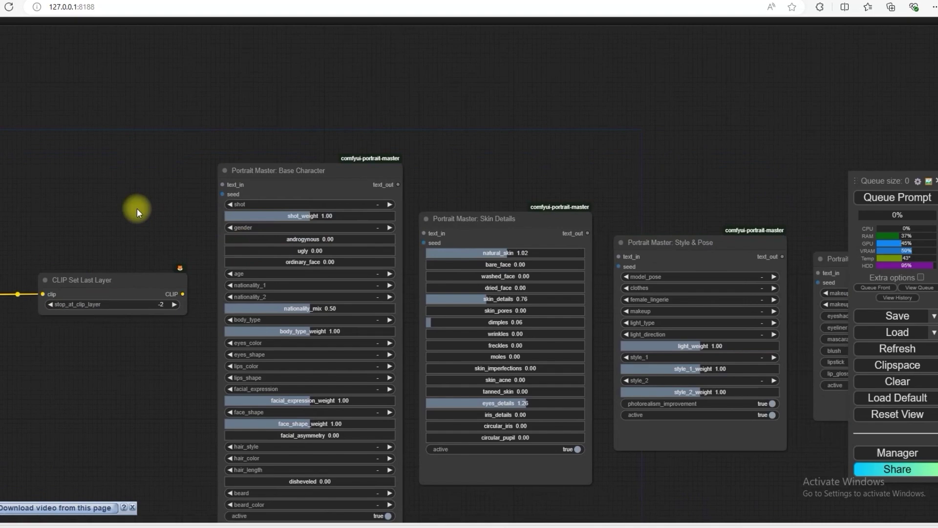
{"action": "scroll", "coordinate": [374, 136], "scroll_direction": "down", "scroll_amount": 3}
{"action": "scroll", "coordinate": [373, 136], "scroll_direction": "up", "scroll_amount": 1}
{"action": "left_click_drag", "start_coordinate": [373, 136], "coordinate": [366, 140]}
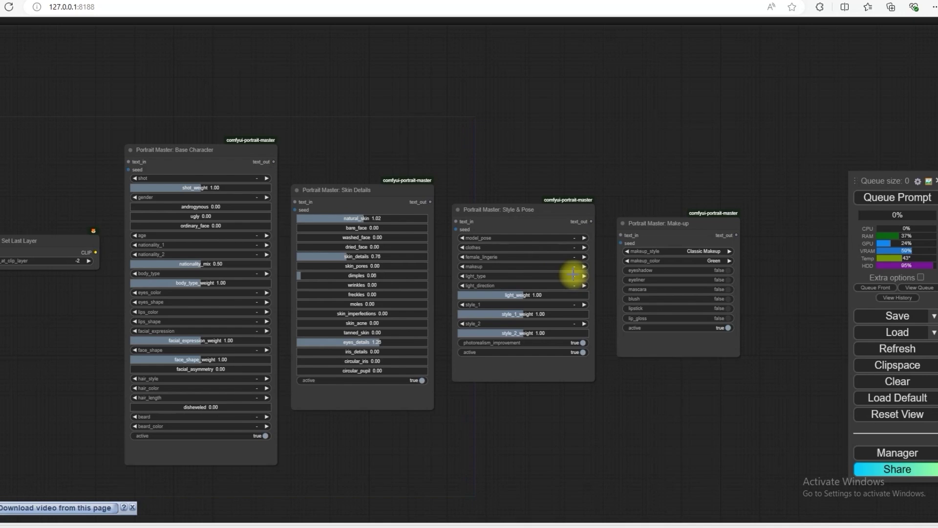
{"action": "left_click_drag", "start_coordinate": [80, 129], "coordinate": [316, 166]}
Add a taller Text node above CLIP Set Last Layer and wire its STRING into Base Character's text_in
{"action": "double_click", "coordinate": [279, 164]}
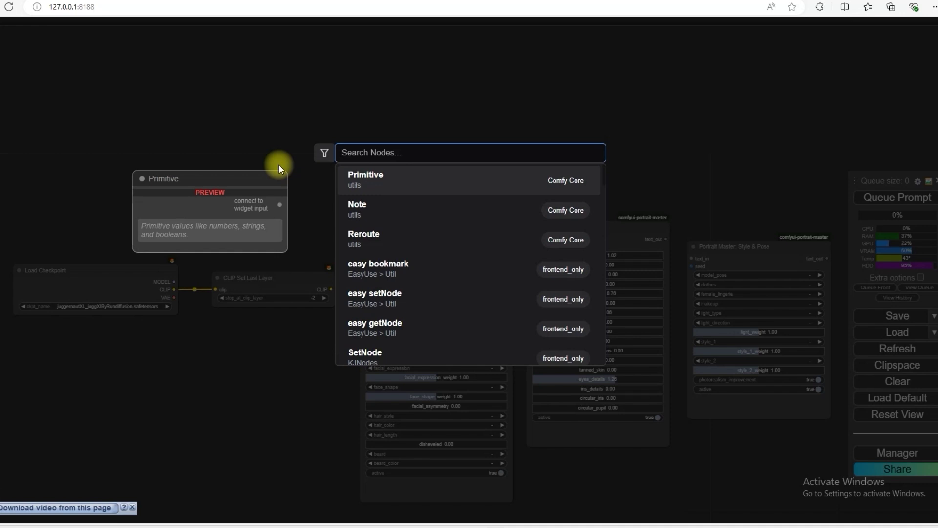
{"action": "type", "text": "text"}
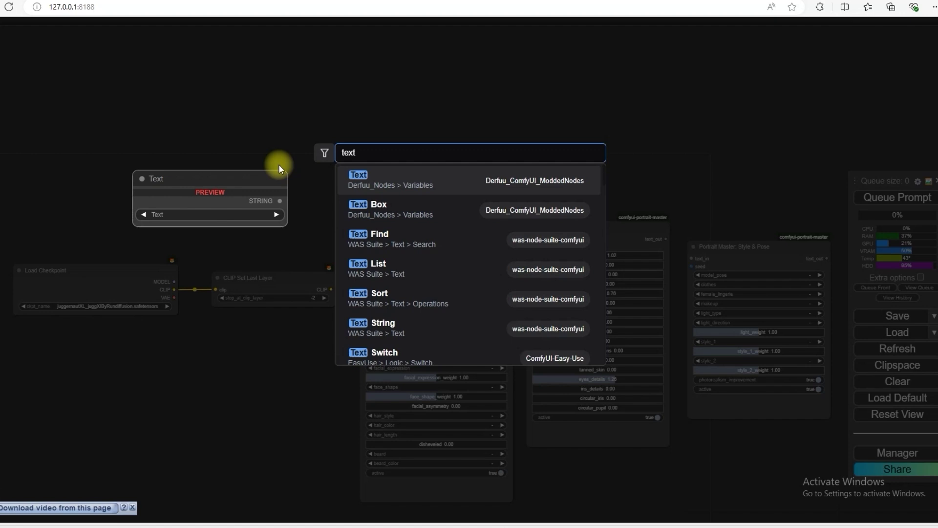
{"action": "left_click", "coordinate": [377, 193]}
{"action": "left_click_drag", "start_coordinate": [254, 186], "coordinate": [230, 184]}
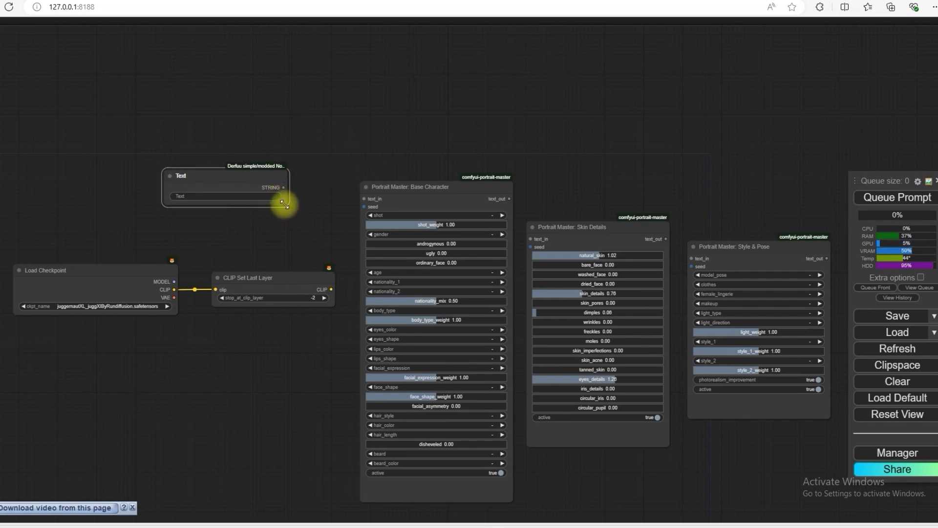
{"action": "left_click_drag", "start_coordinate": [285, 204], "coordinate": [282, 222]}
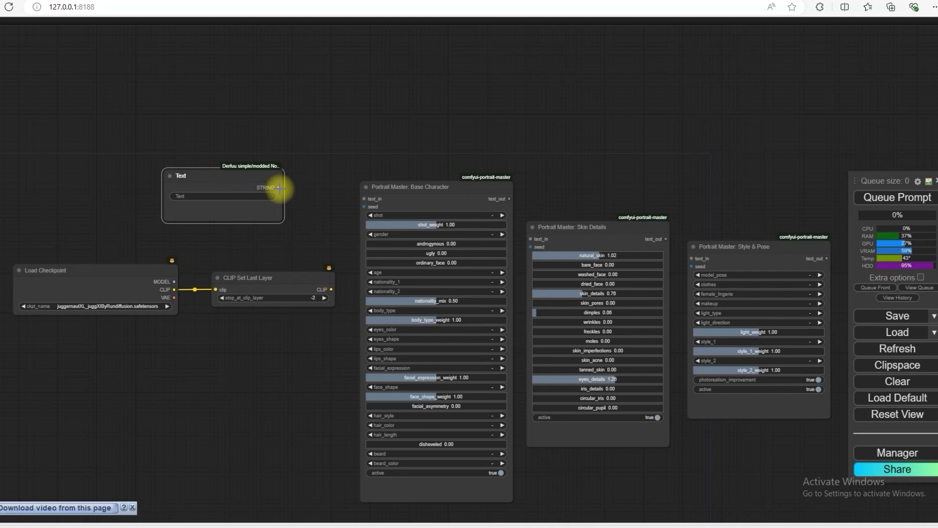
{"action": "left_click_drag", "start_coordinate": [279, 187], "coordinate": [362, 200]}
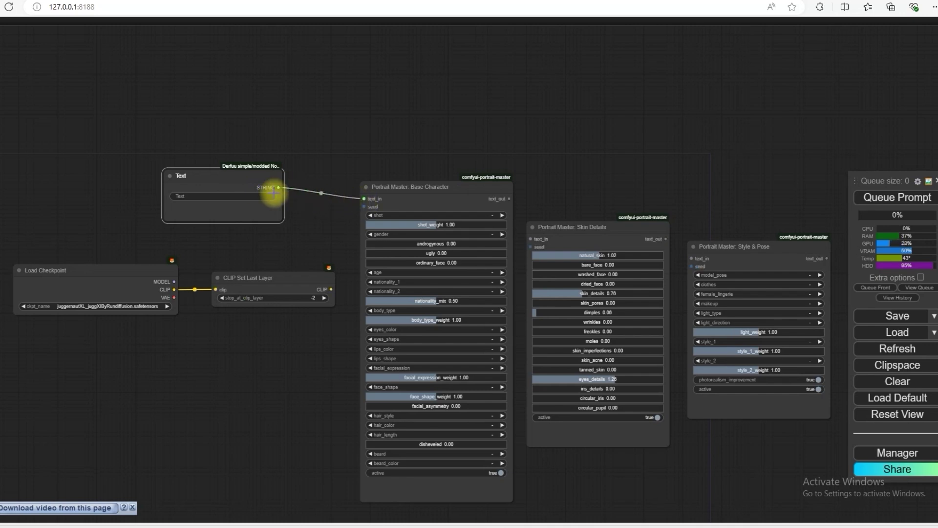
{"action": "left_click", "coordinate": [255, 195]}
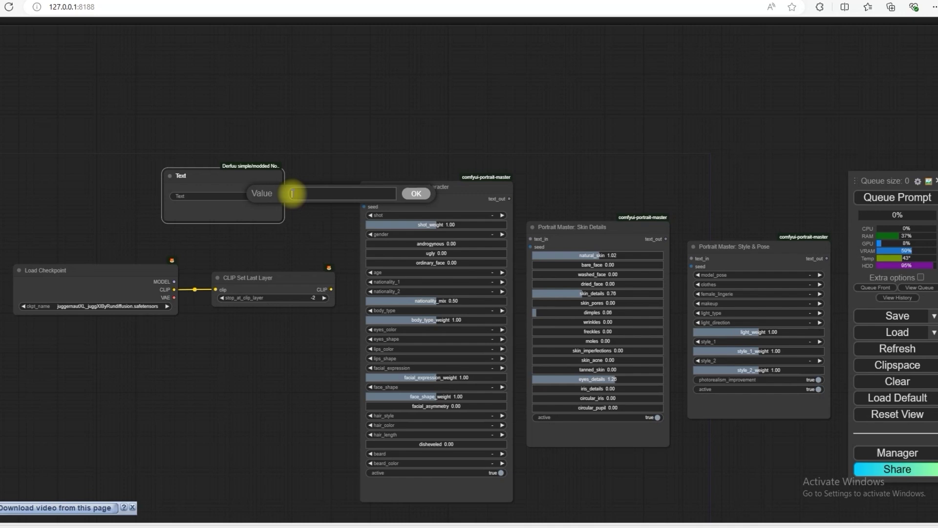
Confirm the empty Text value and add a Seed (rgthree) node below CLIP Set Last Layer
{"action": "left_click", "coordinate": [417, 194]}
{"action": "left_click_drag", "start_coordinate": [310, 230], "coordinate": [239, 236]}
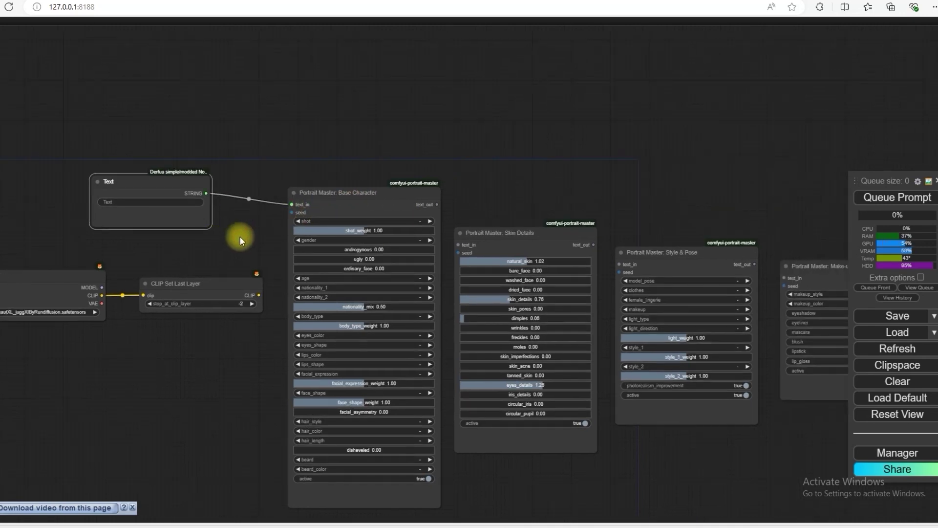
{"action": "scroll", "coordinate": [239, 237], "scroll_direction": "down", "scroll_amount": 2}
{"action": "left_click_drag", "start_coordinate": [474, 196], "coordinate": [384, 180]}
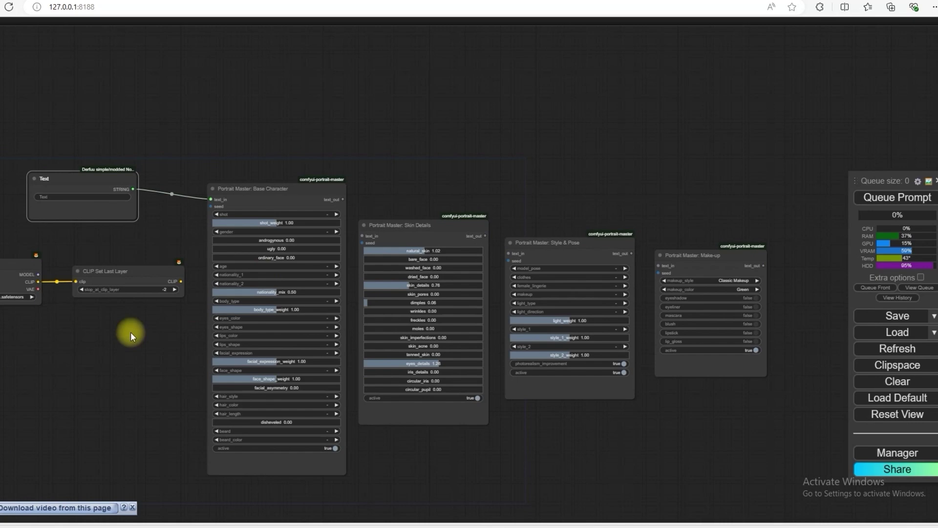
{"action": "double_click", "coordinate": [129, 333]}
{"action": "type", "text": "seed"}
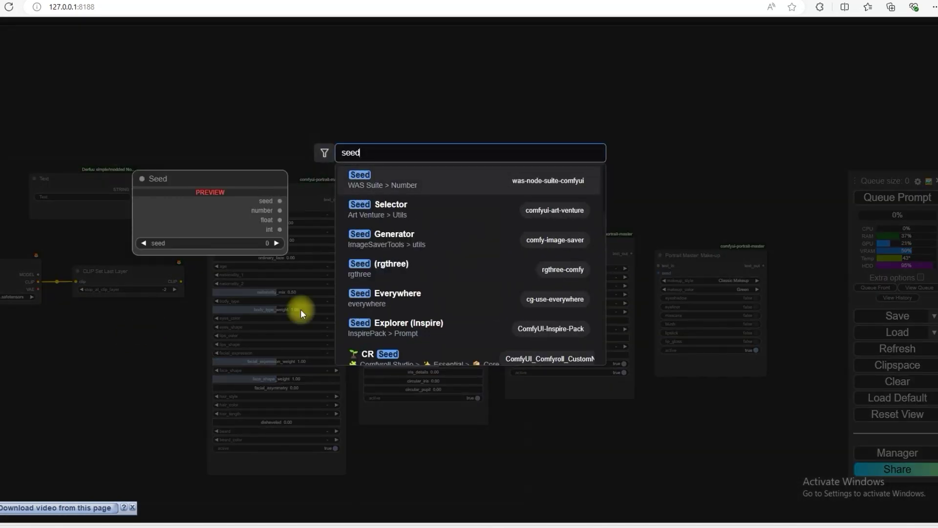
{"action": "left_click", "coordinate": [385, 269]}
{"action": "left_click_drag", "start_coordinate": [158, 329], "coordinate": [68, 344]}
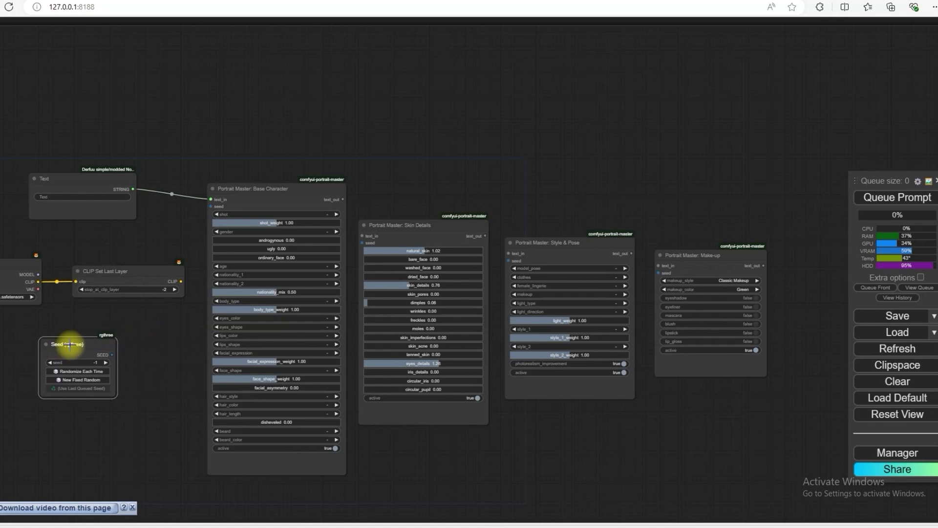
{"action": "left_click_drag", "start_coordinate": [98, 311], "coordinate": [116, 311]}
Connect the SEED output to Base Character, Skin Details, Style & Pose and Make-up seed inputs
{"action": "left_click_drag", "start_coordinate": [130, 355], "coordinate": [227, 206]}
{"action": "left_click_drag", "start_coordinate": [130, 355], "coordinate": [380, 243]}
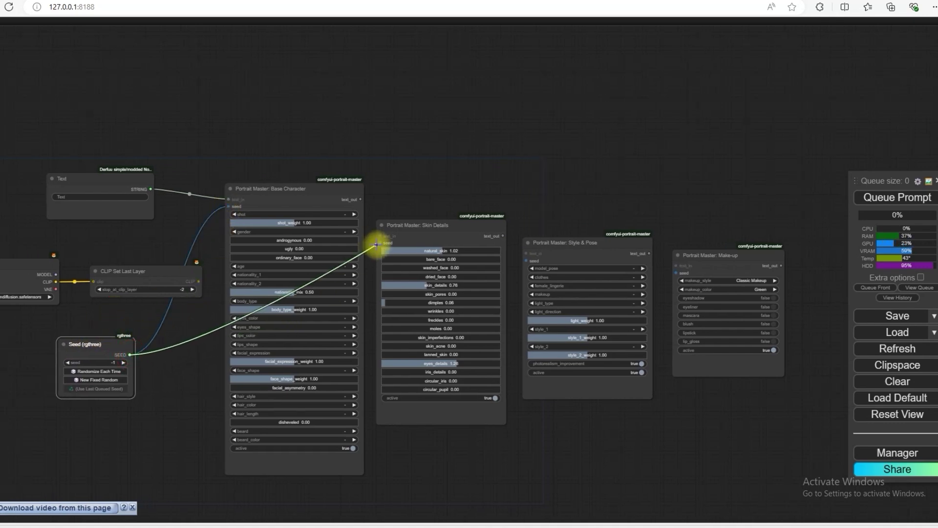
{"action": "left_click_drag", "start_coordinate": [131, 355], "coordinate": [526, 260]}
{"action": "left_click_drag", "start_coordinate": [133, 354], "coordinate": [677, 272]}
Chain text_out to text_in from Base Character through Skin Details and Style & Pose to Make-up
{"action": "left_click_drag", "start_coordinate": [361, 200], "coordinate": [381, 236]}
{"action": "left_click_drag", "start_coordinate": [503, 237], "coordinate": [526, 254]}
{"action": "left_click_drag", "start_coordinate": [648, 253], "coordinate": [676, 266]}
{"action": "scroll", "coordinate": [193, 234], "scroll_direction": "left", "scroll_amount": 2}
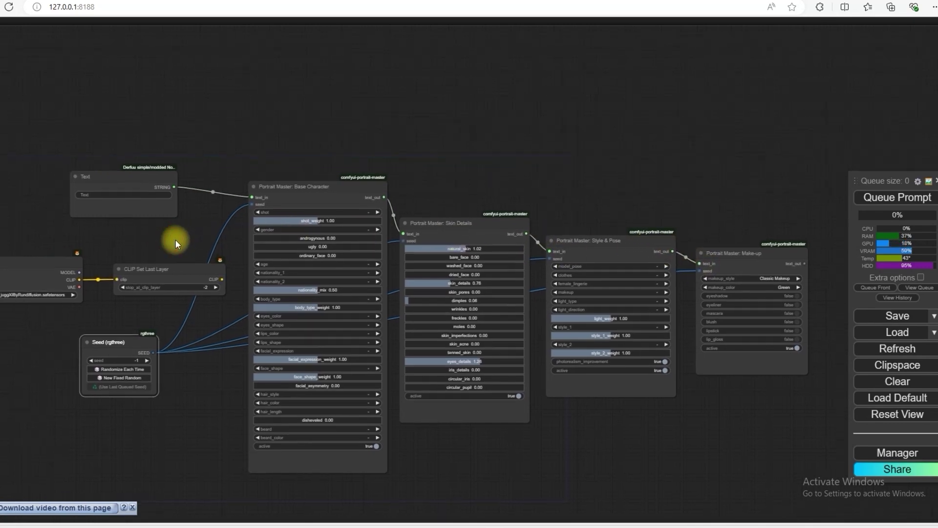
{"action": "left_click_drag", "start_coordinate": [177, 272], "coordinate": [171, 273]}
{"action": "scroll", "coordinate": [570, 183], "scroll_direction": "right", "scroll_amount": 5}
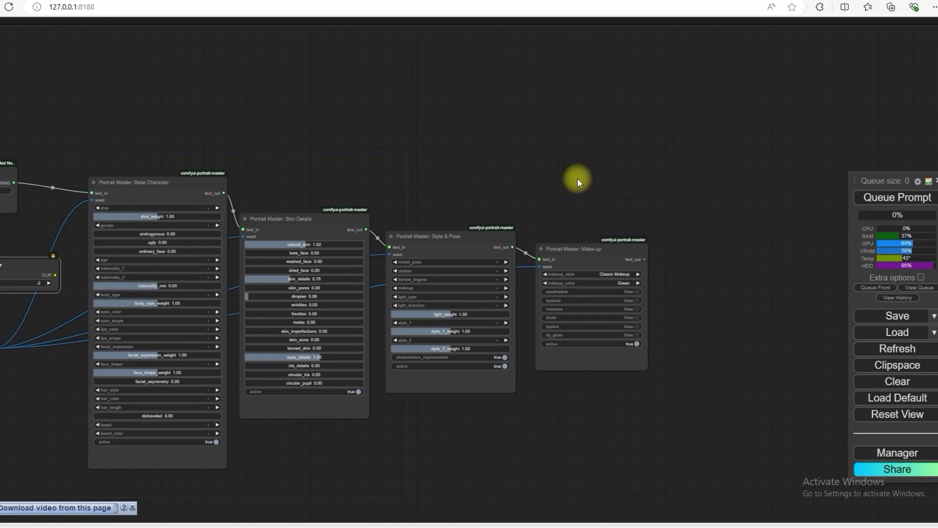
{"action": "scroll", "coordinate": [371, 101], "scroll_direction": "left", "scroll_amount": 3}
Add a CLIP Text Encode (Prompt) node and convert its text widget into an input
{"action": "double_click", "coordinate": [411, 99]}
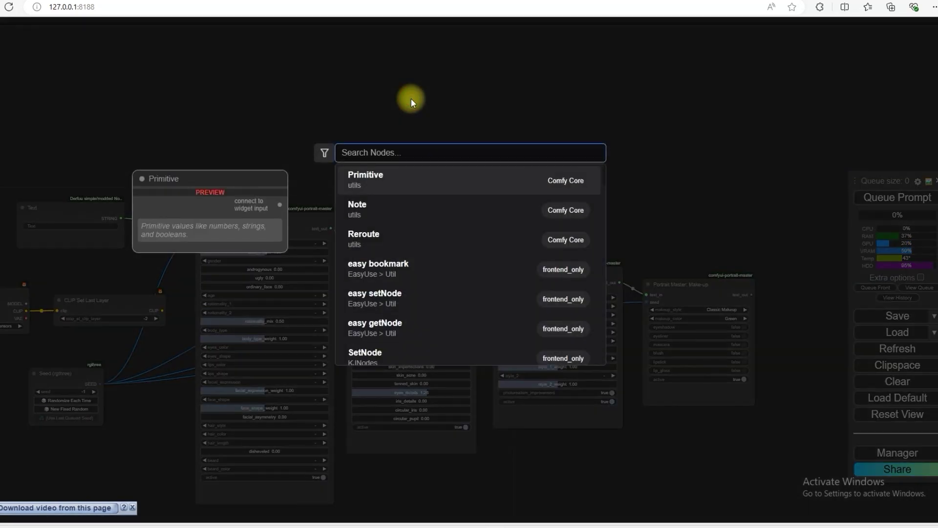
{"action": "type", "text": "clip text"}
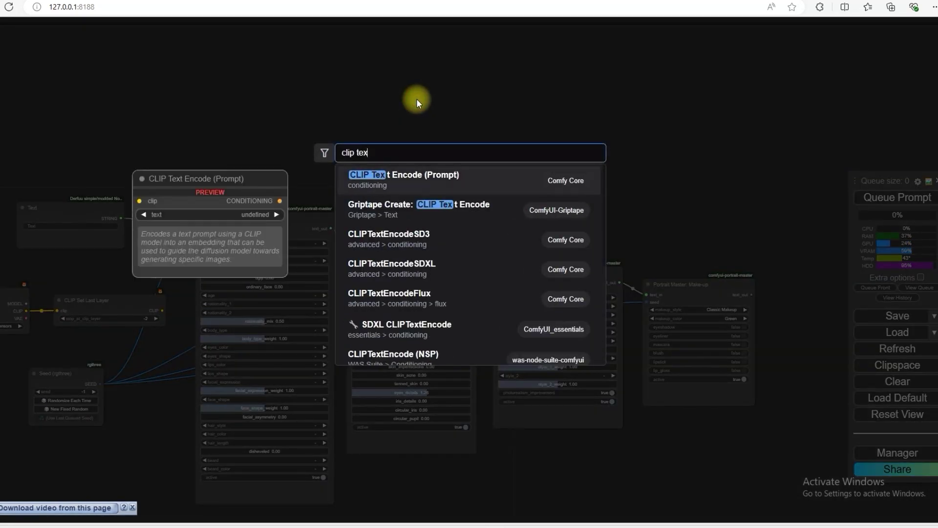
{"action": "left_click", "coordinate": [413, 180]}
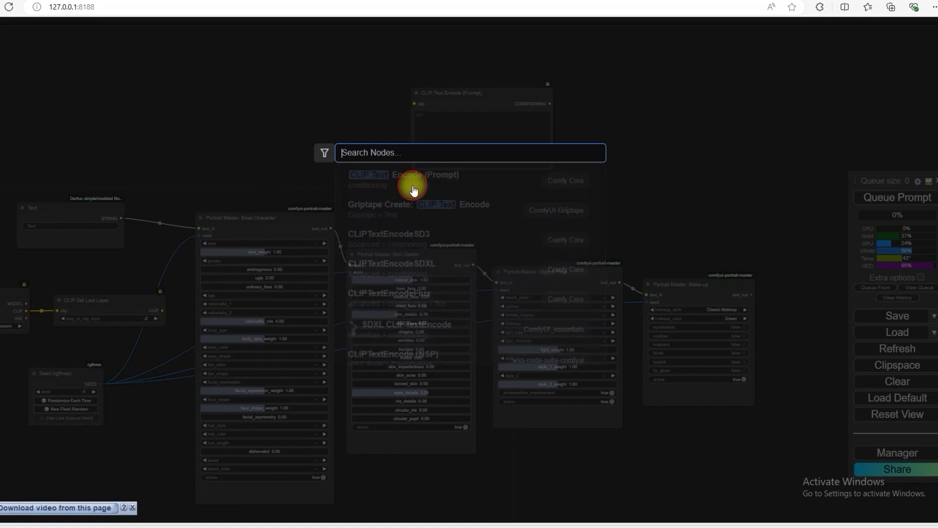
{"action": "left_click_drag", "start_coordinate": [454, 94], "coordinate": [373, 92]}
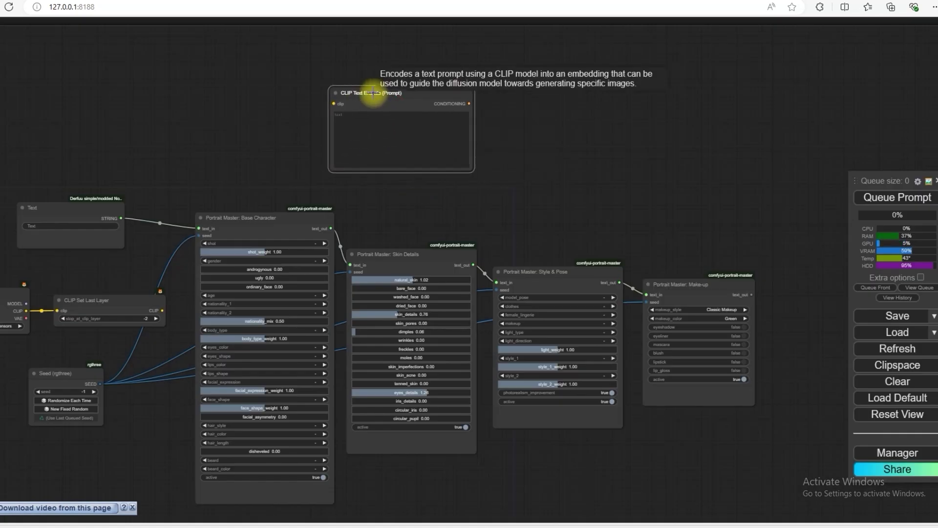
{"action": "right_click", "coordinate": [373, 92]}
{"action": "left_click", "coordinate": [429, 316]}
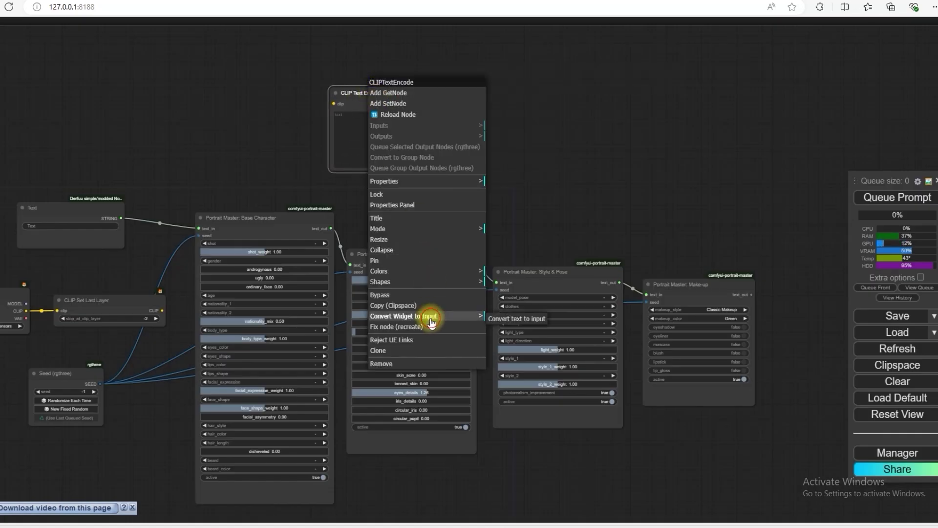
{"action": "left_click", "coordinate": [510, 321]}
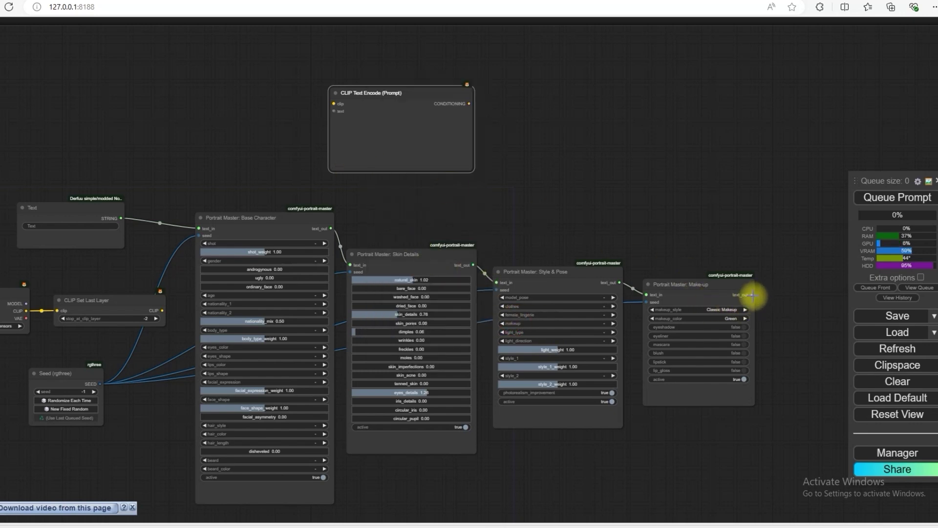
Connect Make-up's text_out and CLIP Set Last Layer's CLIP output to the new encoder
{"action": "left_click_drag", "start_coordinate": [752, 295], "coordinate": [550, 156]}
{"action": "left_click_drag", "start_coordinate": [163, 310], "coordinate": [535, 165]}
{"action": "left_click_drag", "start_coordinate": [453, 230], "coordinate": [403, 227]}
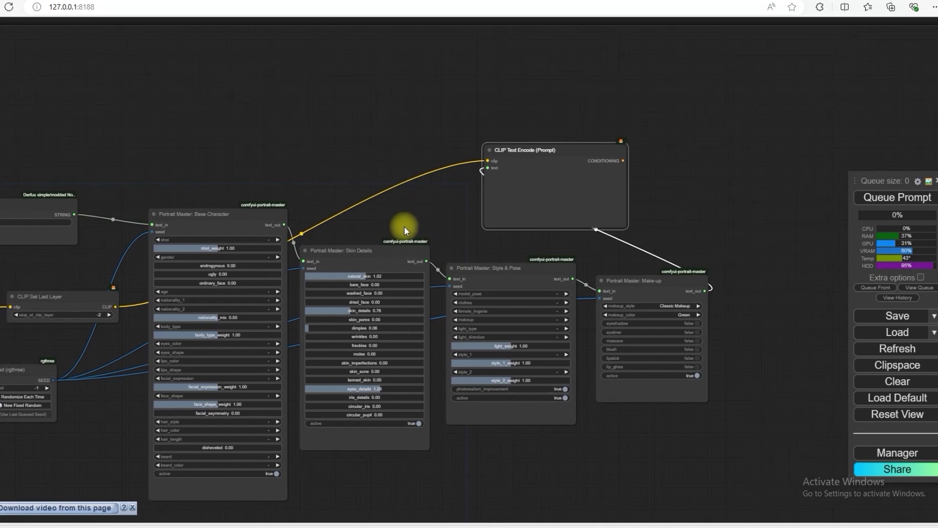
{"action": "left_click_drag", "start_coordinate": [32, 369], "coordinate": [73, 355]}
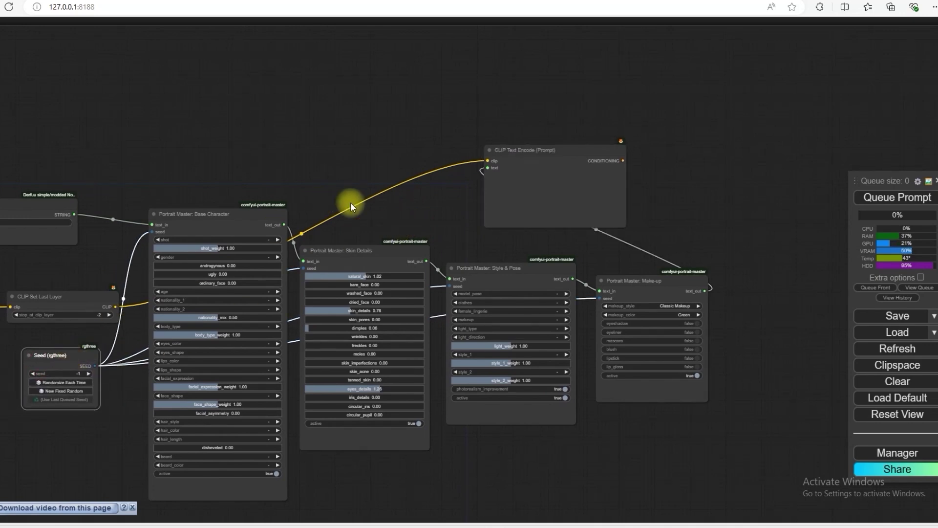
{"action": "left_click_drag", "start_coordinate": [523, 152], "coordinate": [506, 174]}
{"action": "left_click_drag", "start_coordinate": [638, 180], "coordinate": [662, 128]}
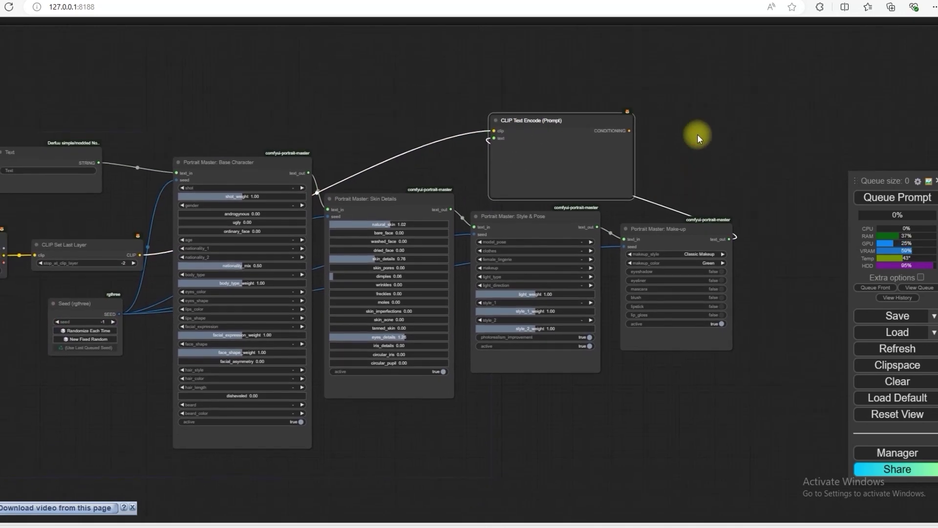
Add another CLIP Text Encode (Prompt) node from a 'clip text' search and place it below the graph
{"action": "double_click", "coordinate": [534, 441]}
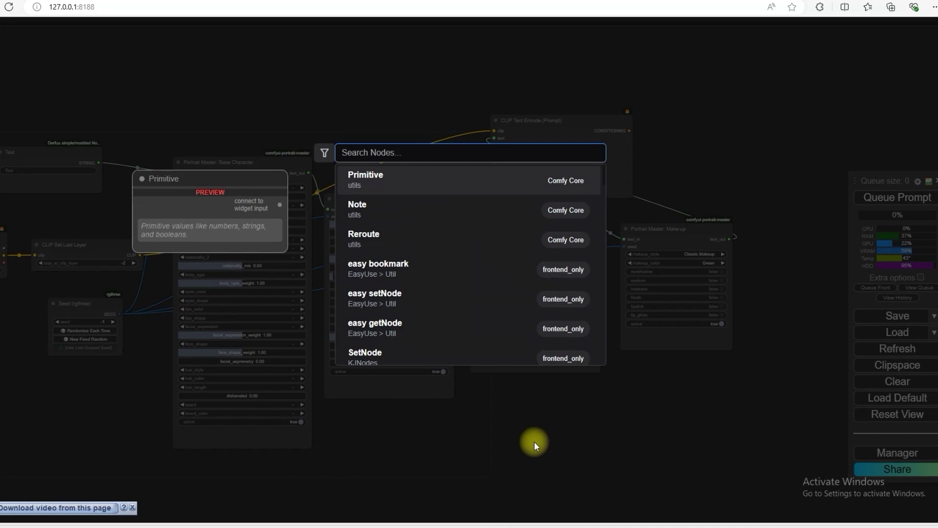
{"action": "type", "text": "clip "}
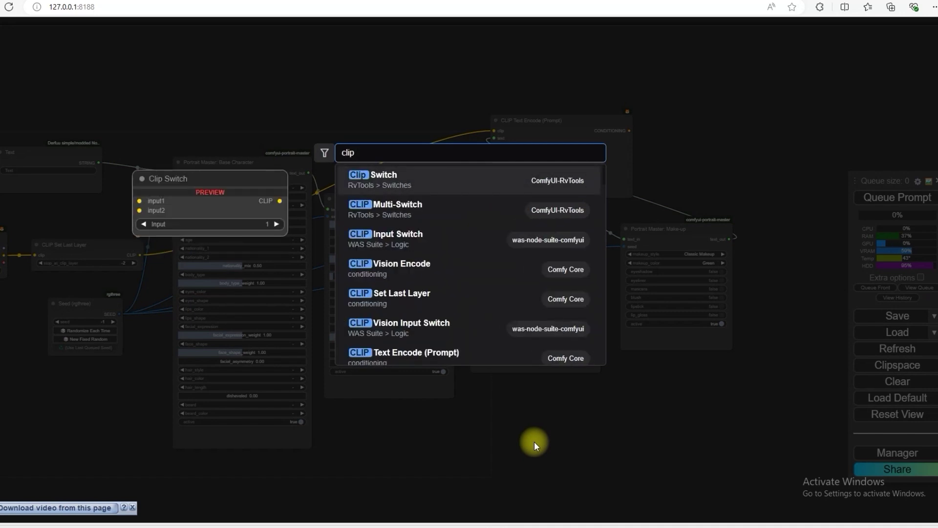
{"action": "type", "text": "text"}
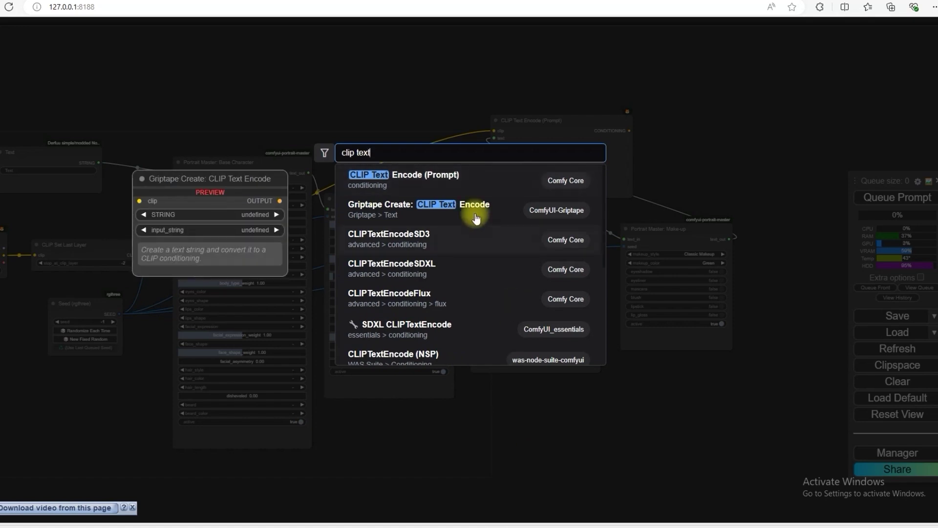
{"action": "key", "text": "Return"}
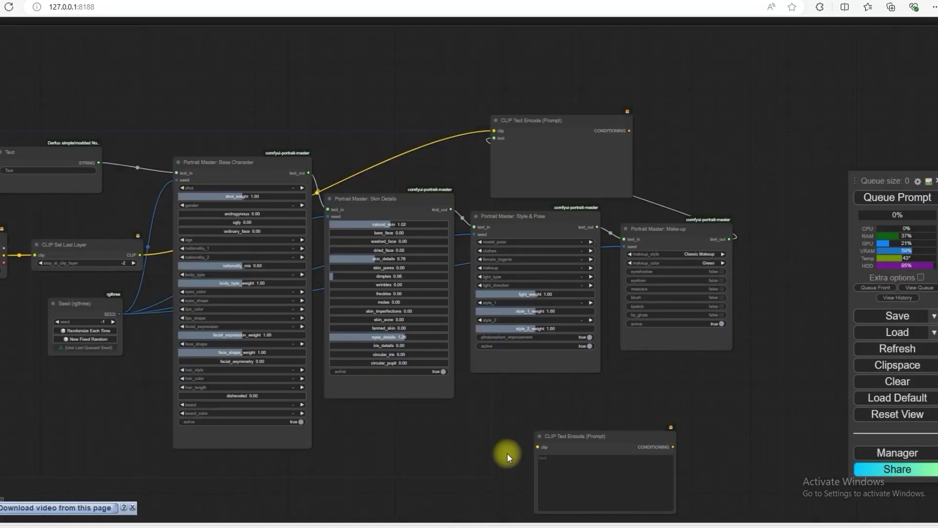
{"action": "left_click_drag", "start_coordinate": [567, 438], "coordinate": [403, 421]}
{"action": "left_click_drag", "start_coordinate": [318, 436], "coordinate": [370, 433]}
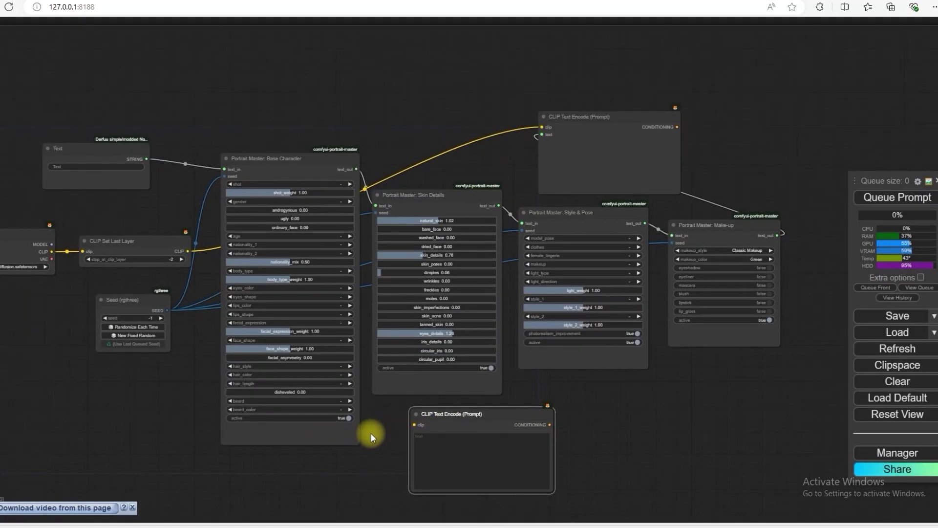
{"action": "left_click_drag", "start_coordinate": [714, 409], "coordinate": [393, 383]}
Add a KSampler node with 30 steps and cfg 4.5
{"action": "double_click", "coordinate": [536, 153]}
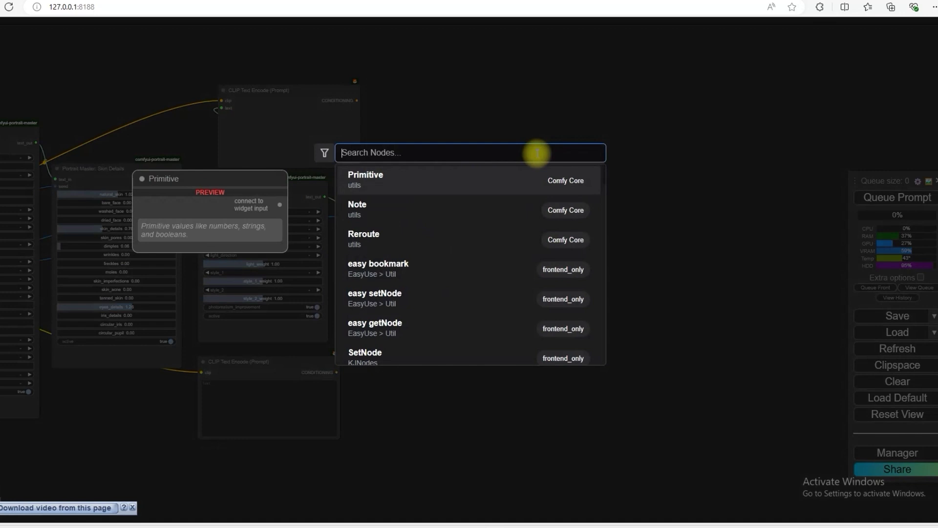
{"action": "type", "text": "ksa"}
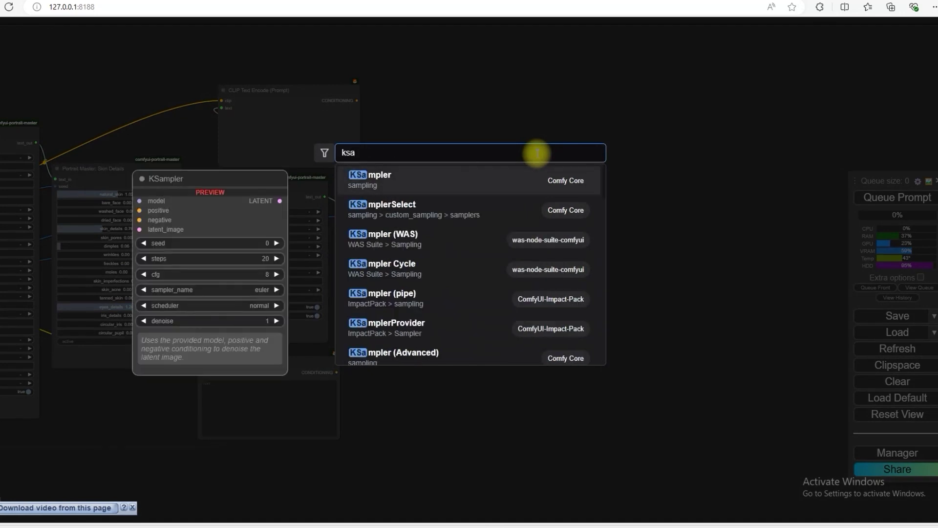
{"action": "left_click", "coordinate": [473, 186]}
{"action": "scroll", "coordinate": [691, 240], "scroll_direction": "up", "scroll_amount": 3}
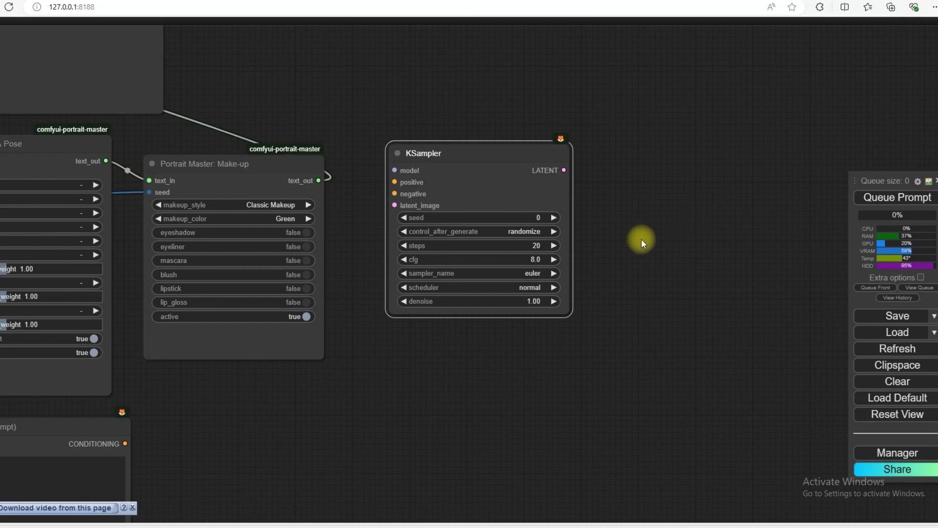
{"action": "scroll", "coordinate": [610, 244], "scroll_direction": "up", "scroll_amount": 3}
{"action": "left_click", "coordinate": [513, 247]}
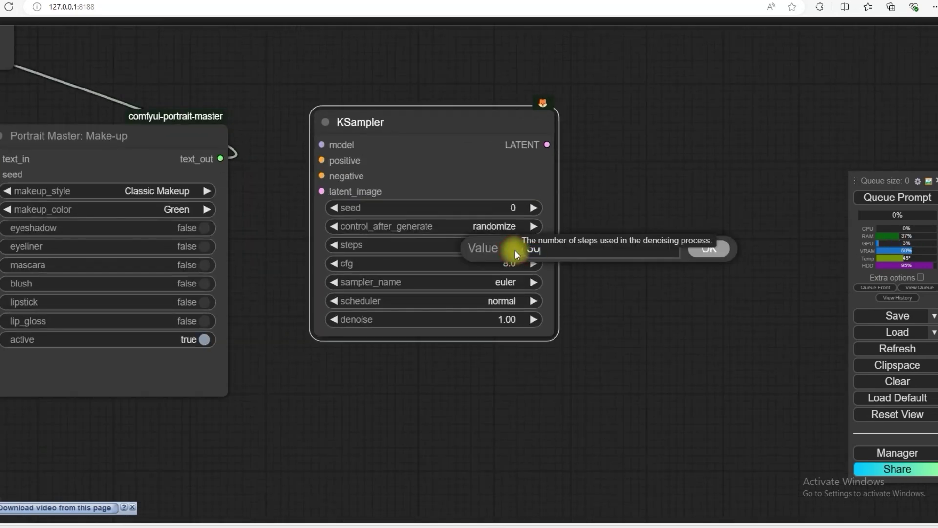
{"action": "key", "text": "Return"}
{"action": "left_click", "coordinate": [515, 266]}
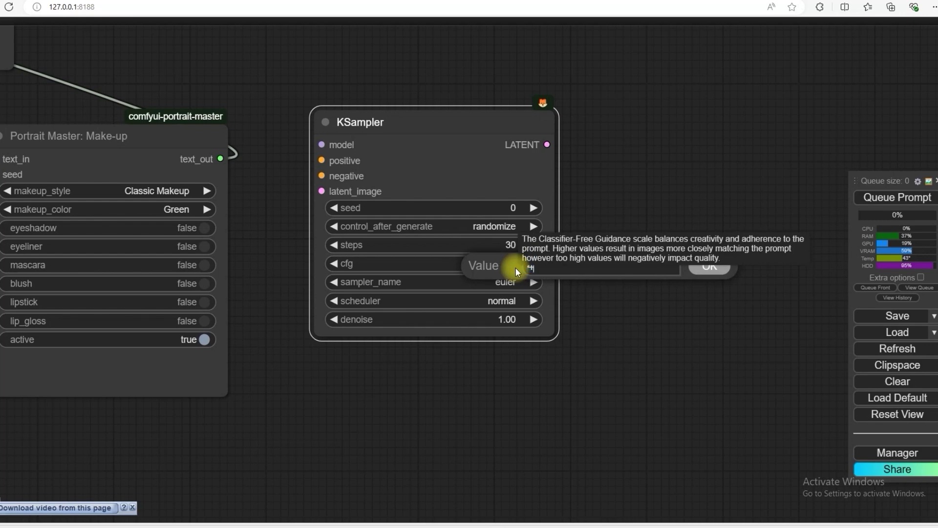
{"action": "type", "text": "4.5"}
{"action": "key", "text": "Return"}
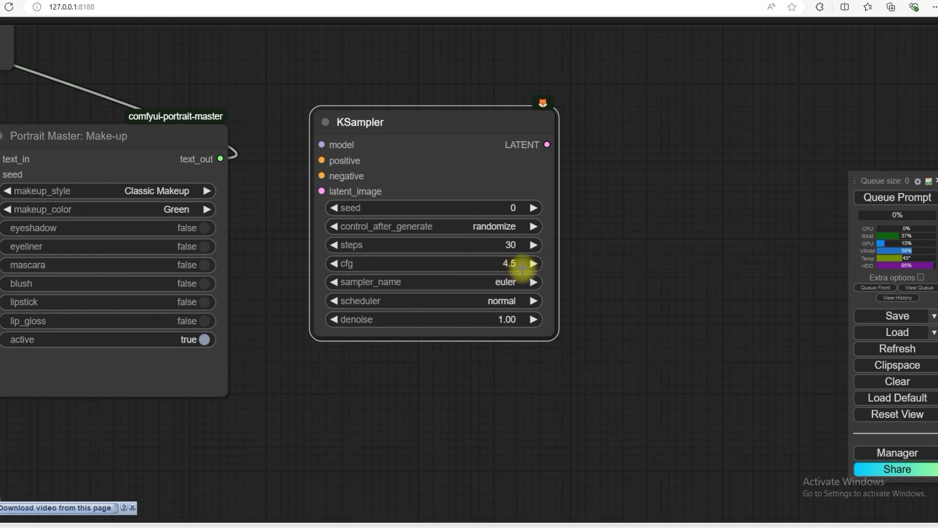
Set the KSampler's sampler to dpmpp_2m_sde and scheduler to karras
{"action": "left_click", "coordinate": [507, 283]}
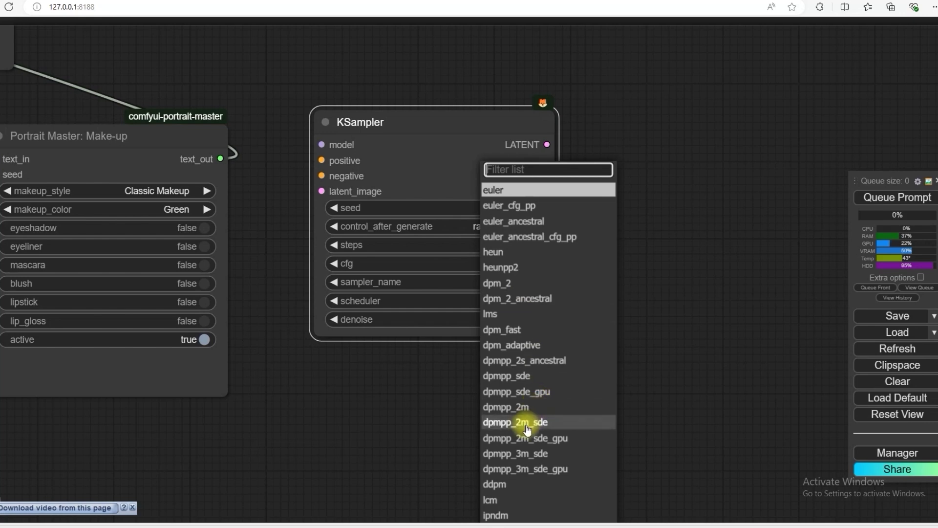
{"action": "left_click", "coordinate": [527, 423]}
{"action": "left_click", "coordinate": [497, 303]}
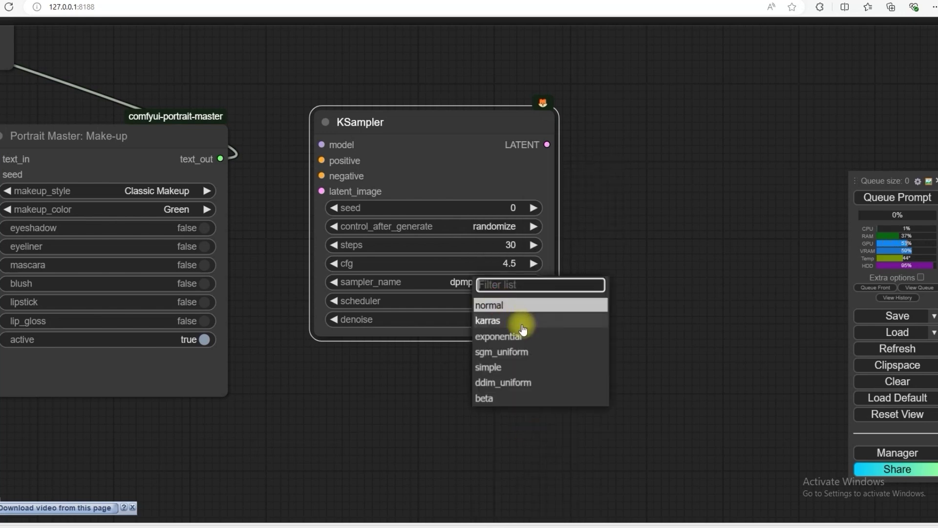
{"action": "left_click", "coordinate": [525, 319]}
{"action": "left_click_drag", "start_coordinate": [439, 120], "coordinate": [409, 141]}
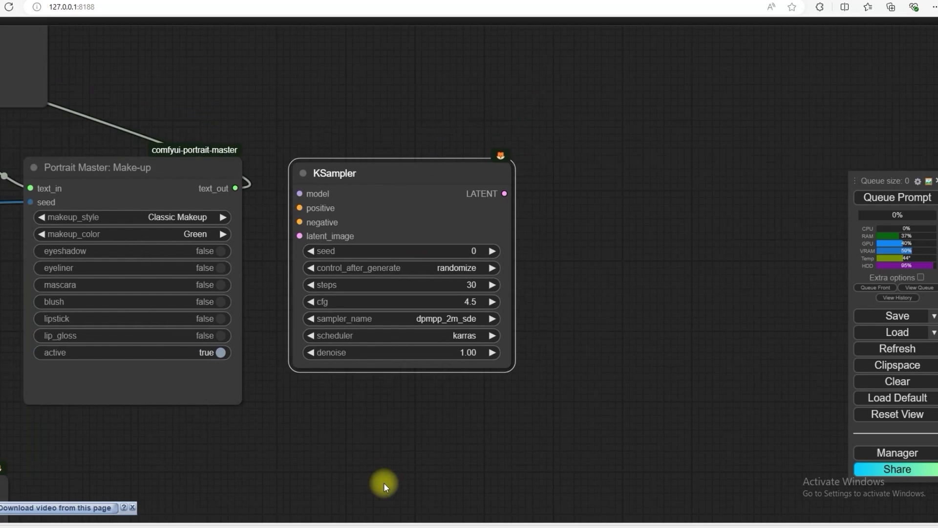
{"action": "scroll", "coordinate": [482, 417], "scroll_direction": "down", "scroll_amount": 5}
Add an Empty Latent Image node feeding the KSampler's latent_image input
{"action": "double_click", "coordinate": [482, 418]}
{"action": "type", "text": "e"}
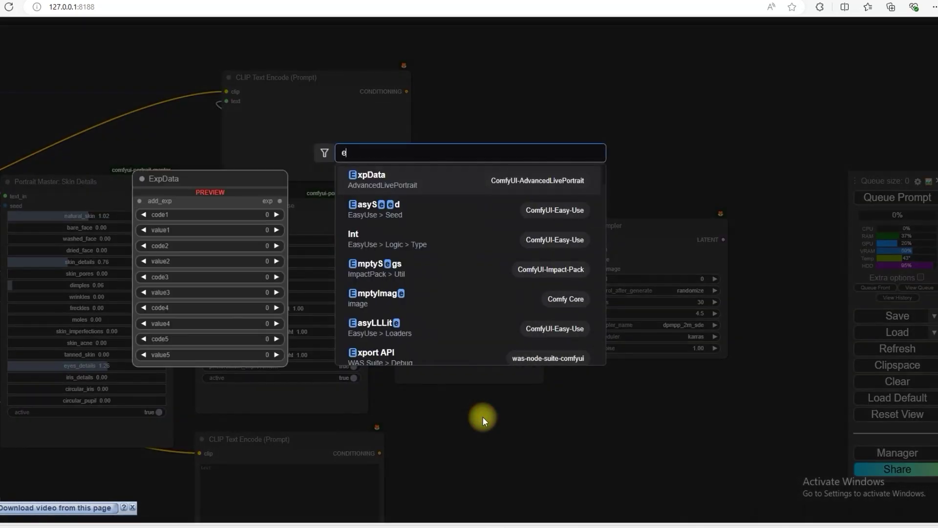
{"action": "type", "text": "mpaty la"}
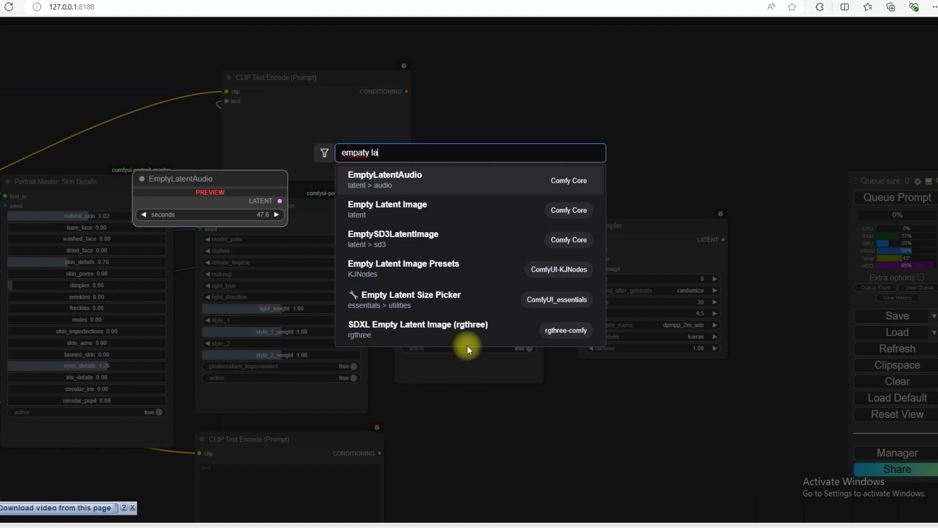
{"action": "left_click", "coordinate": [429, 203]}
{"action": "left_click_drag", "start_coordinate": [506, 429], "coordinate": [443, 423]}
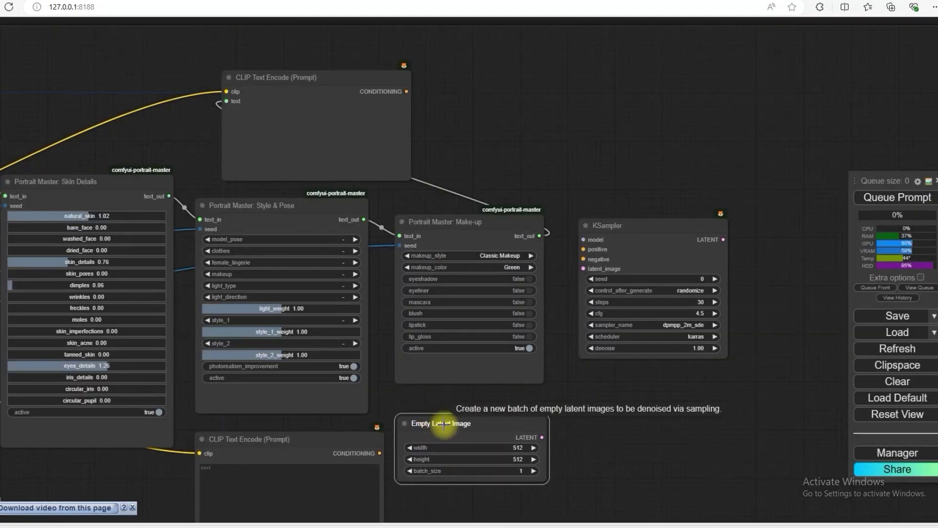
{"action": "left_click_drag", "start_coordinate": [542, 437], "coordinate": [583, 268]}
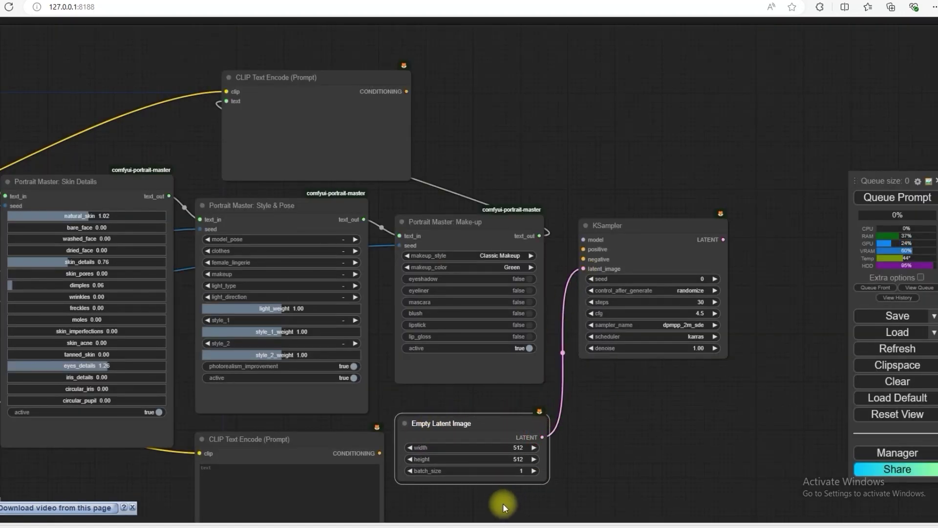
Set the latent image width and height to 1024
{"action": "left_click", "coordinate": [507, 448]}
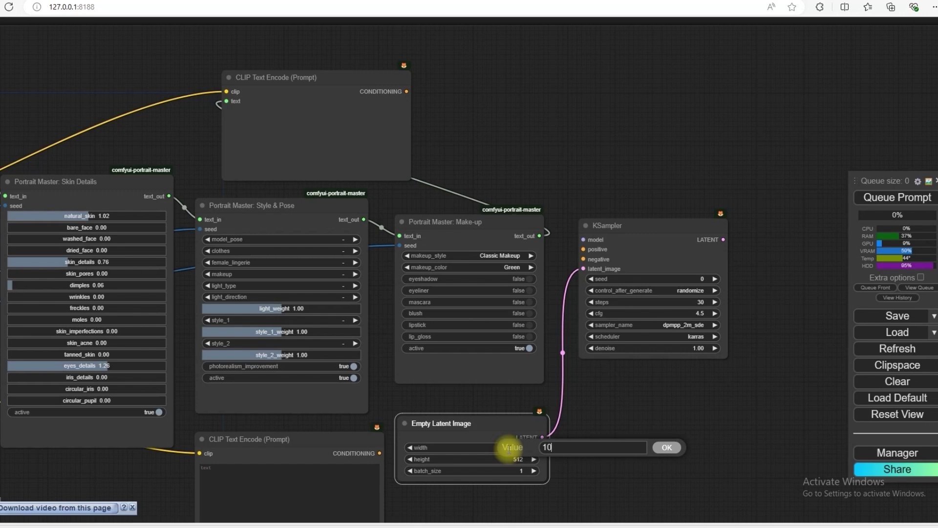
{"action": "left_click", "coordinate": [666, 447]}
{"action": "left_click", "coordinate": [512, 459]}
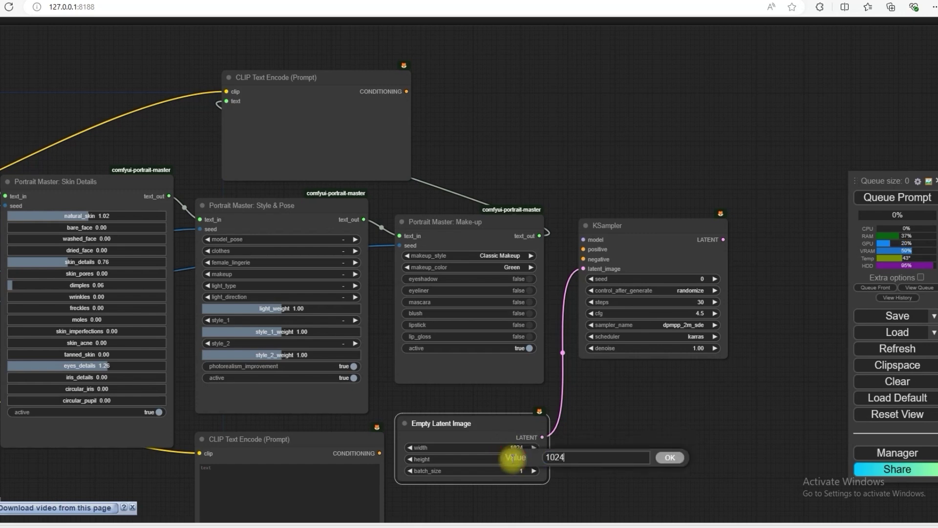
{"action": "type", "text": "1024"}
{"action": "key", "text": "Return"}
{"action": "left_click_drag", "start_coordinate": [493, 433], "coordinate": [497, 419]}
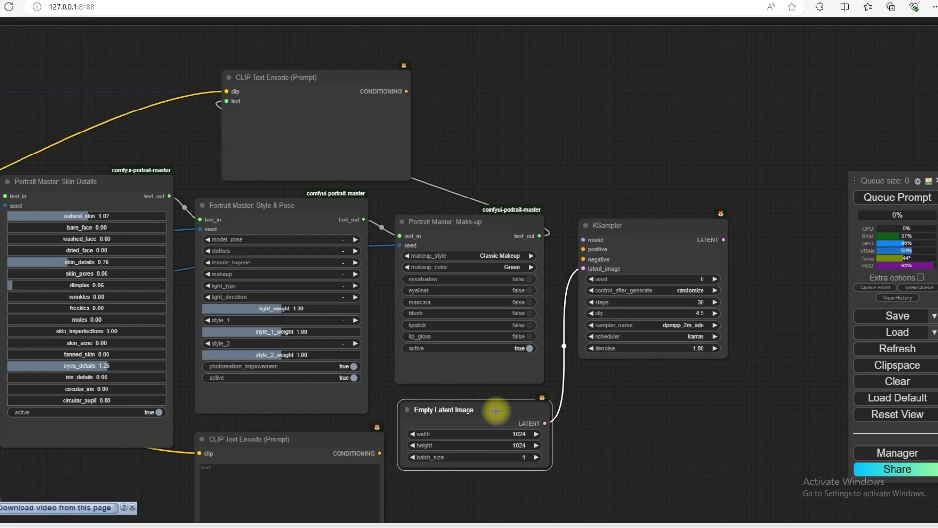
{"action": "left_click_drag", "start_coordinate": [331, 446], "coordinate": [318, 432]}
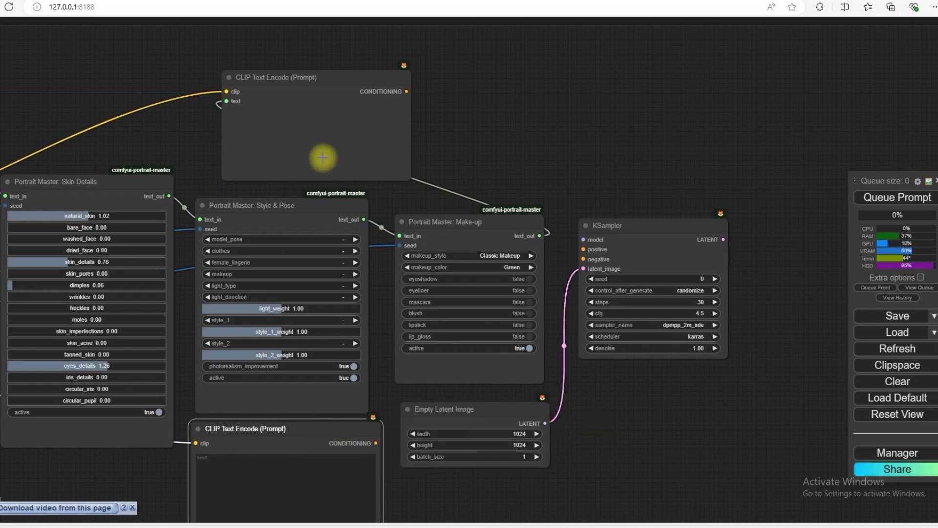
{"action": "scroll", "coordinate": [322, 154], "scroll_direction": "down", "scroll_amount": 3}
{"action": "left_click_drag", "start_coordinate": [210, 154], "coordinate": [248, 148]}
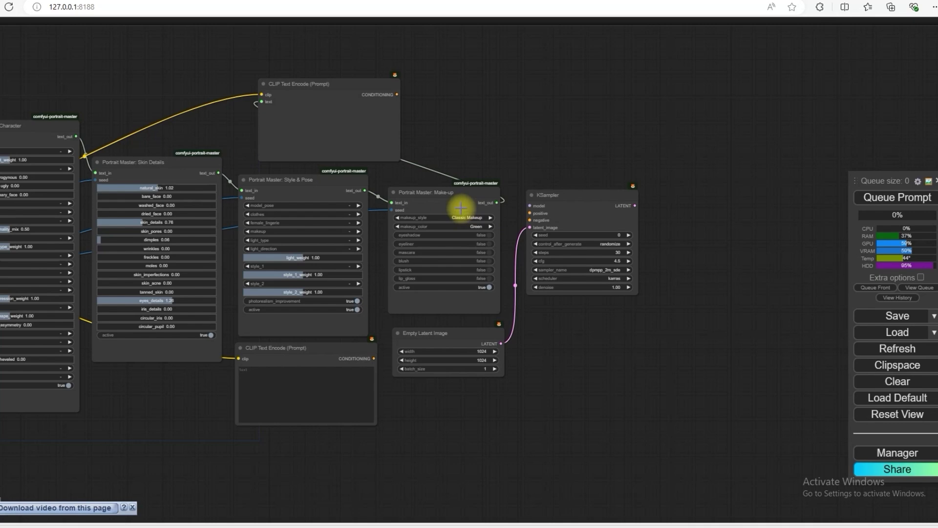
Add a U-NAI Get Text node fed by Make-up's text_out and queue it to display the prompt
{"action": "double_click", "coordinate": [534, 371]}
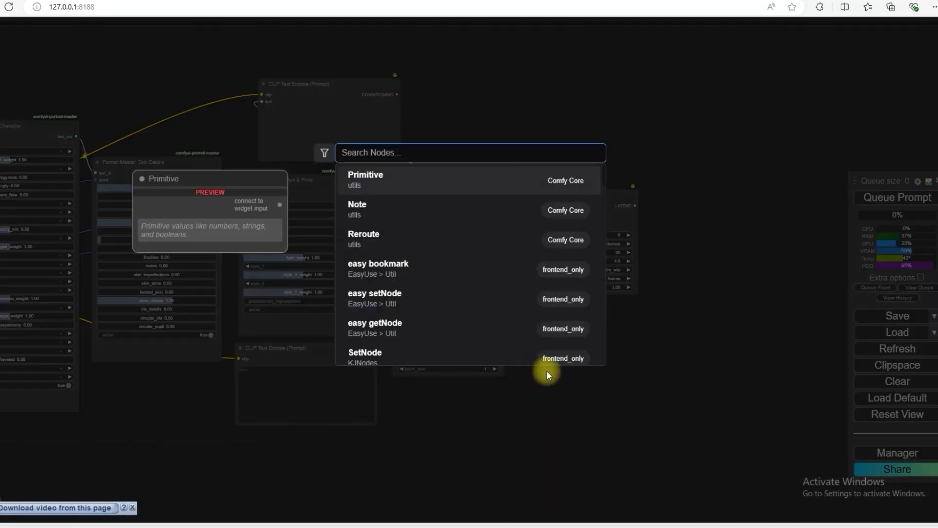
{"action": "type", "text": "sh"}
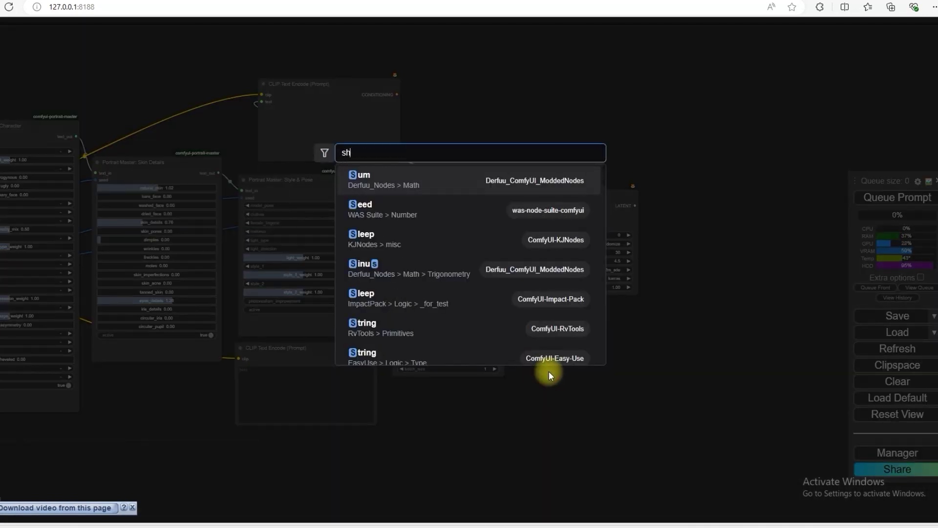
{"action": "type", "text": "ow tex"}
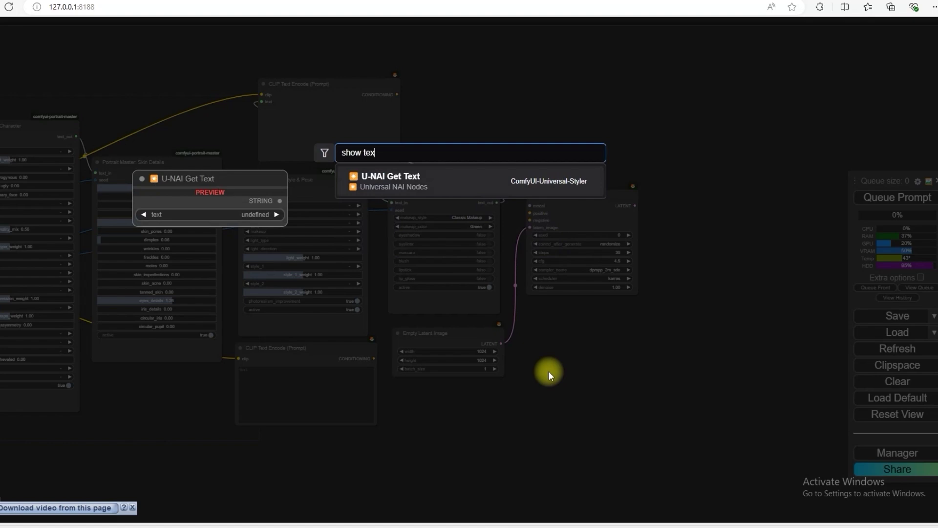
{"action": "left_click", "coordinate": [419, 181]}
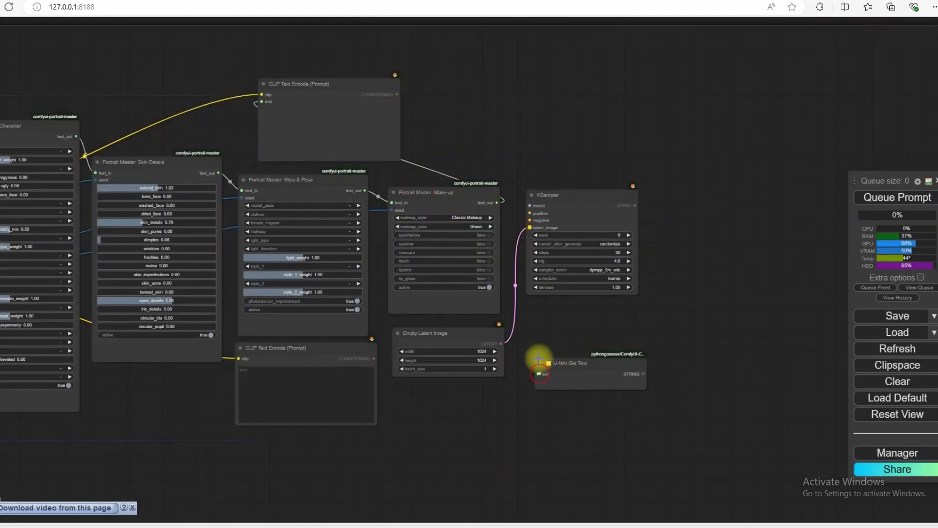
{"action": "left_click_drag", "start_coordinate": [539, 373], "coordinate": [496, 202]}
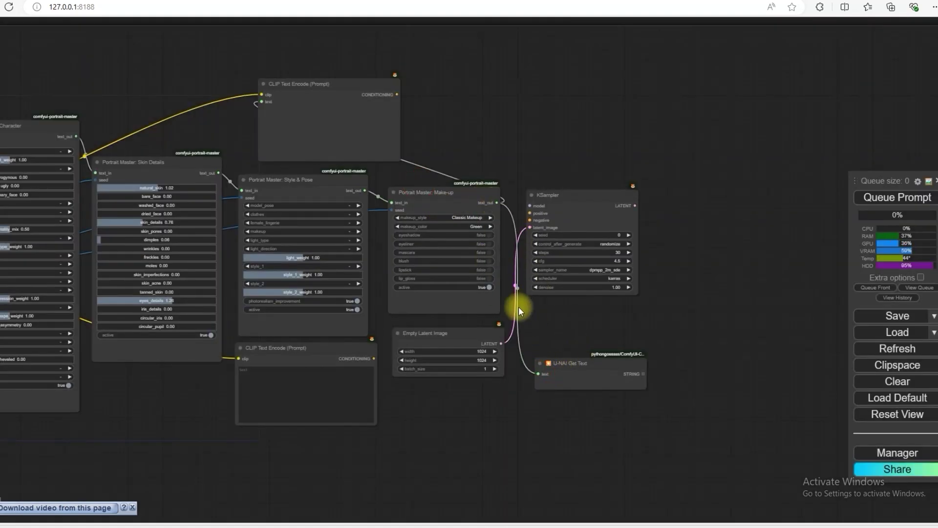
{"action": "left_click", "coordinate": [566, 383]}
{"action": "right_click", "coordinate": [565, 384]}
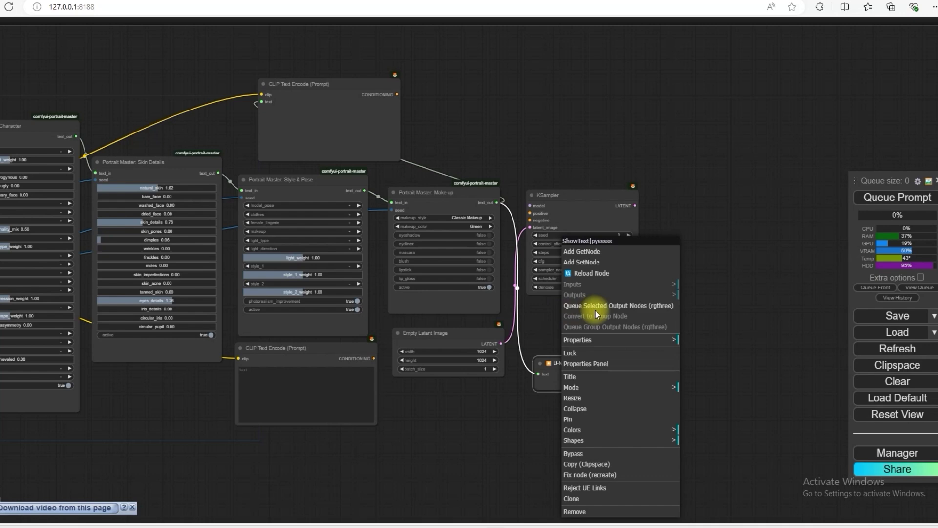
{"action": "left_click", "coordinate": [611, 307]}
{"action": "left_click_drag", "start_coordinate": [597, 363], "coordinate": [588, 323]}
Wire the upper and lower CLIP Text Encode outputs into the KSampler
{"action": "scroll", "coordinate": [517, 387], "scroll_direction": "down", "scroll_amount": 3}
{"action": "left_click_drag", "start_coordinate": [516, 387], "coordinate": [631, 408]}
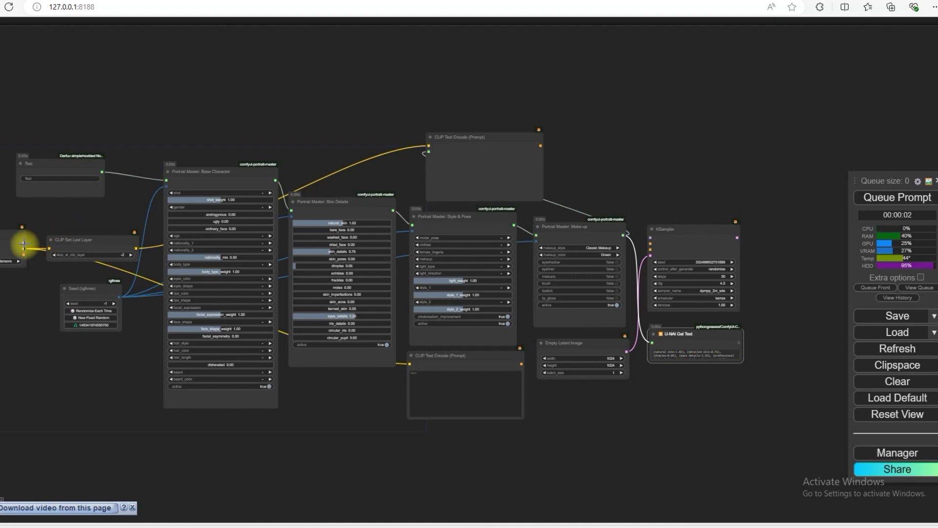
{"action": "left_click_drag", "start_coordinate": [23, 243], "coordinate": [652, 238]}
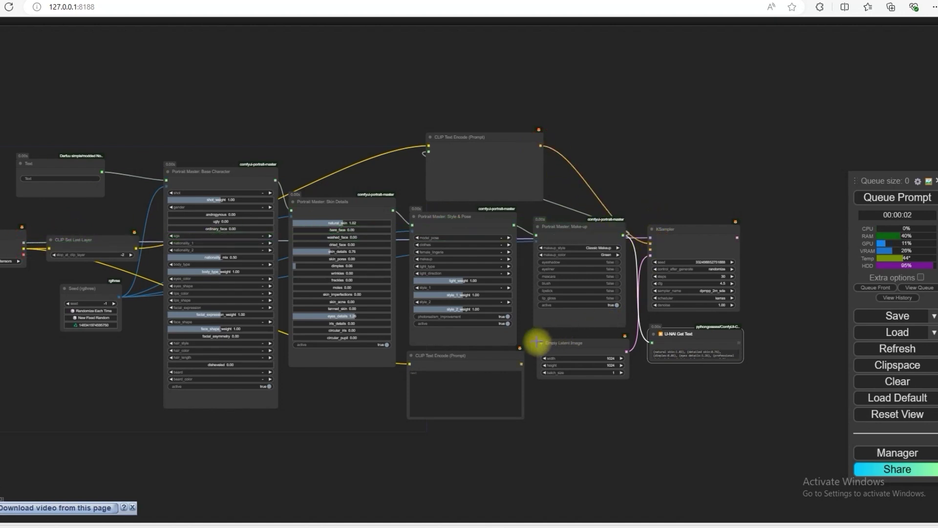
{"action": "left_click_drag", "start_coordinate": [522, 364], "coordinate": [651, 248]}
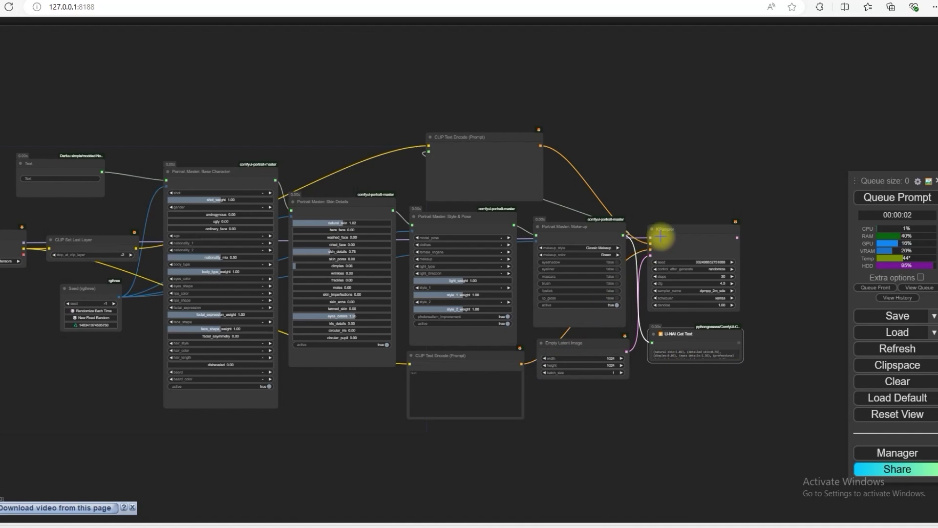
Add a VAE Decode node fed by the KSampler's latent and the model's VAE
{"action": "left_click_drag", "start_coordinate": [674, 198], "coordinate": [603, 220]}
{"action": "double_click", "coordinate": [616, 219]}
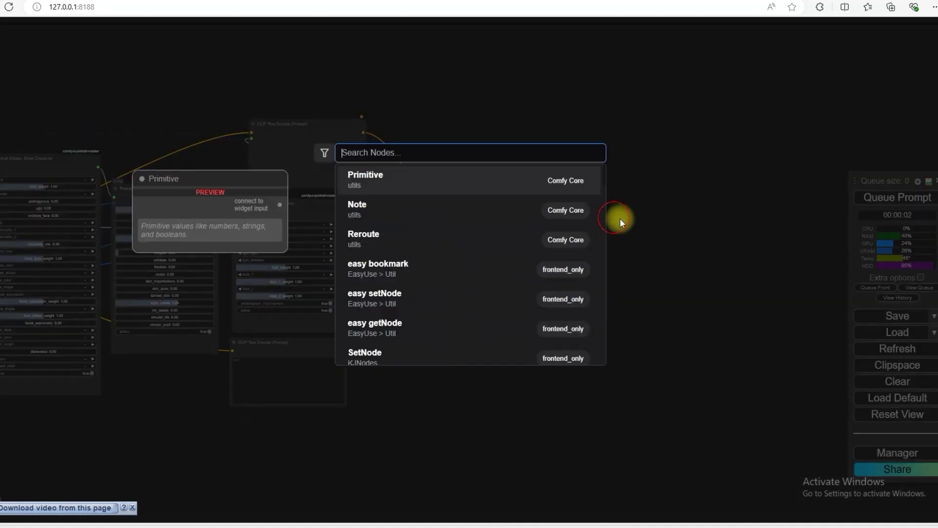
{"action": "type", "text": "va"}
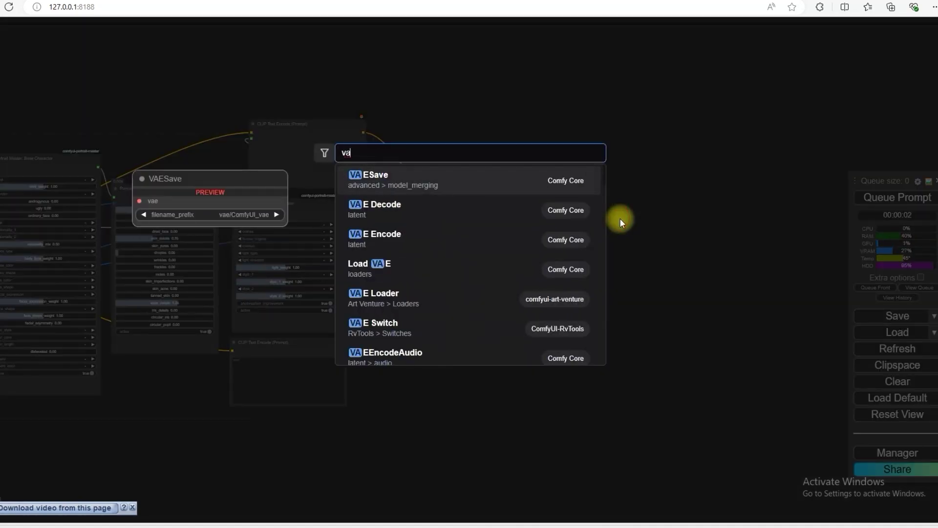
{"action": "left_click", "coordinate": [588, 215]}
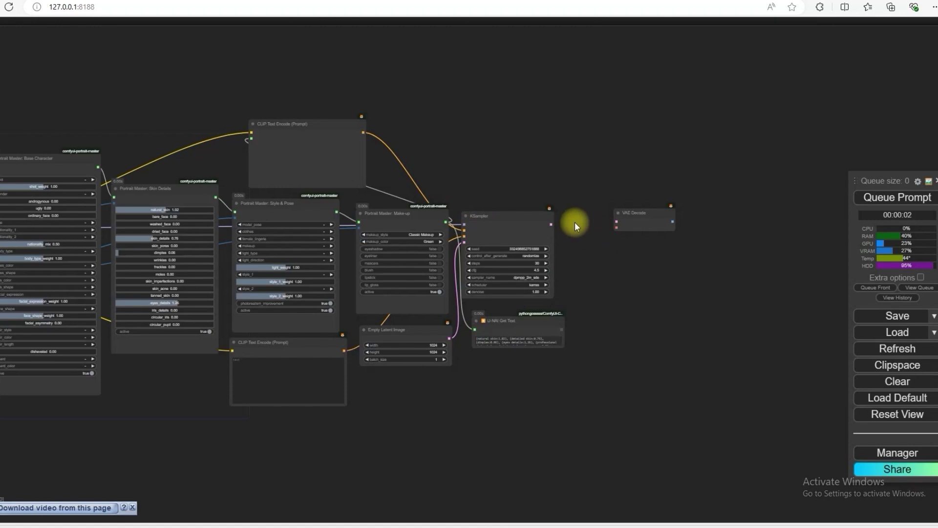
{"action": "left_click_drag", "start_coordinate": [616, 221], "coordinate": [617, 221]}
{"action": "scroll", "coordinate": [440, 410], "scroll_direction": "down", "scroll_amount": 2}
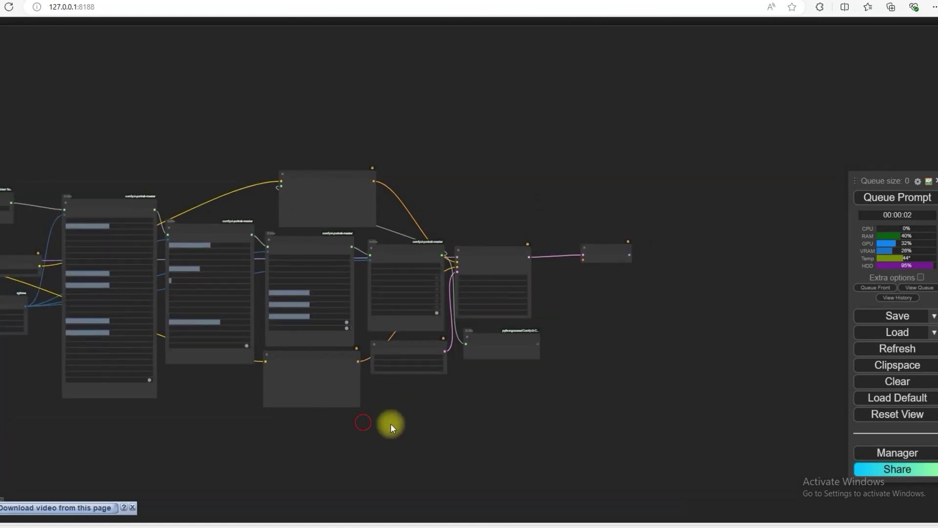
{"action": "left_click_drag", "start_coordinate": [11, 283], "coordinate": [125, 283]}
{"action": "left_click_drag", "start_coordinate": [64, 278], "coordinate": [622, 229]}
{"action": "left_click_drag", "start_coordinate": [711, 263], "coordinate": [527, 244]}
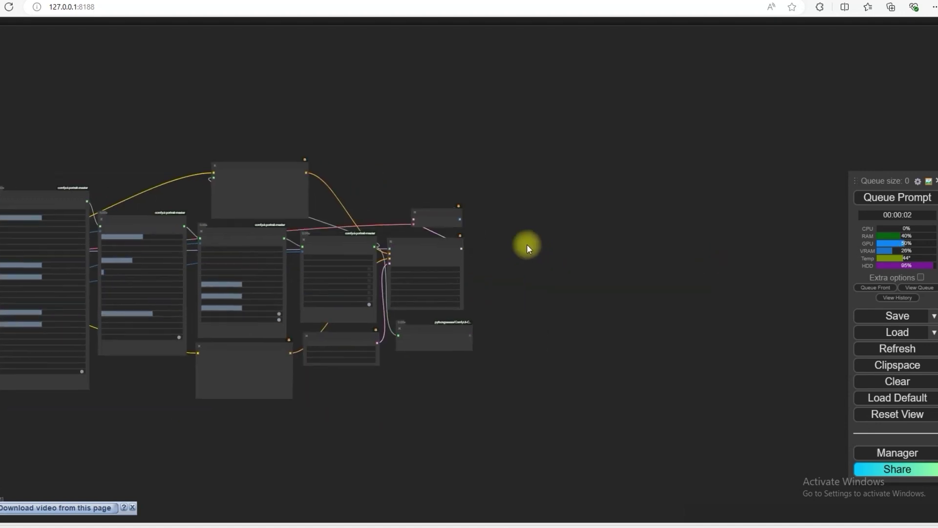
Add a Preview Image node receiving VAE Decode's IMAGE output
{"action": "double_click", "coordinate": [526, 245]}
{"action": "type", "text": "prev"}
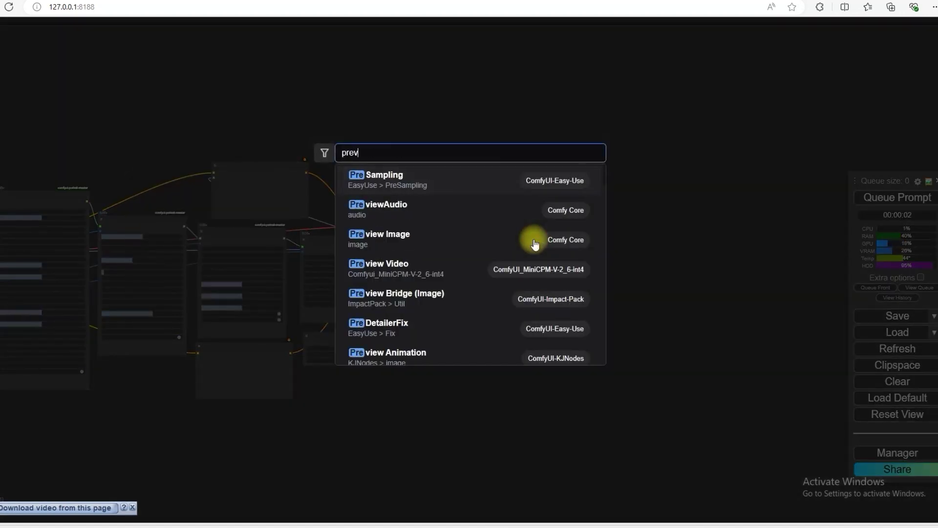
{"action": "left_click", "coordinate": [473, 210]}
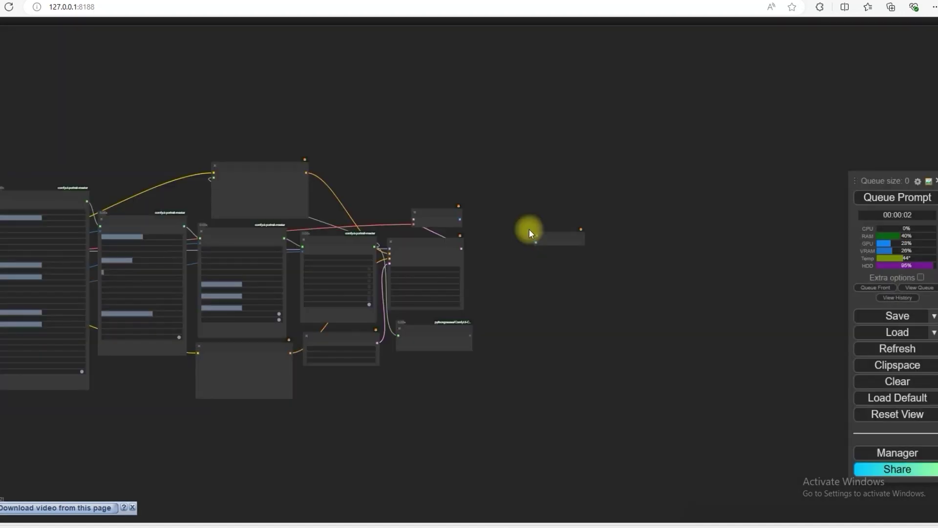
{"action": "left_click_drag", "start_coordinate": [536, 242], "coordinate": [708, 490]}
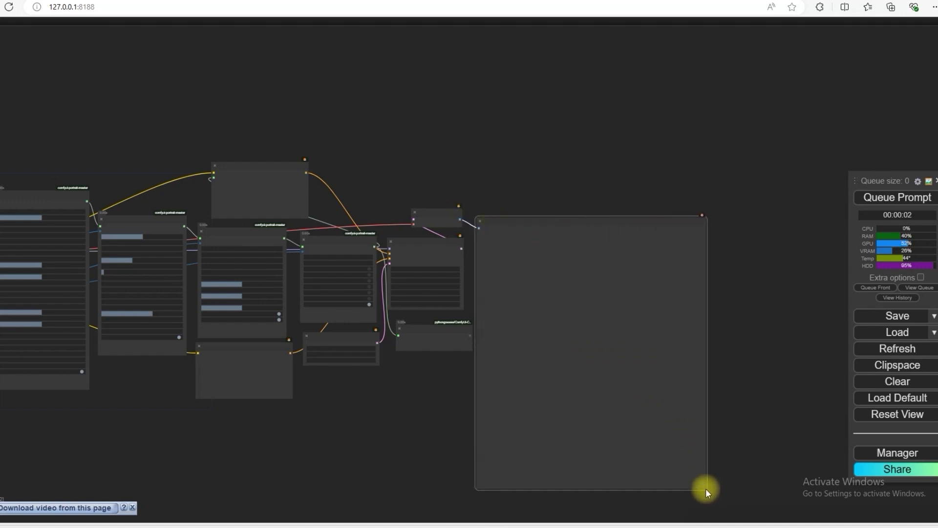
Paste the negative prompt 'bad eyes, cgi, airbrushed, plastic, deformed, watermark' into the lower encoder
{"action": "scroll", "coordinate": [251, 177], "scroll_direction": "up", "scroll_amount": 5}
{"action": "scroll", "coordinate": [378, 324], "scroll_direction": "down", "scroll_amount": 3}
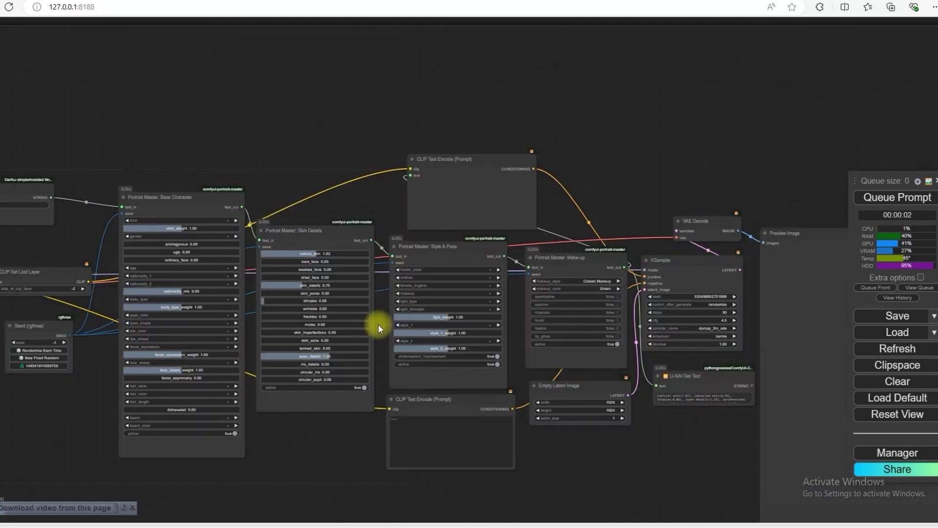
{"action": "scroll", "coordinate": [261, 373], "scroll_direction": "up", "scroll_amount": 10}
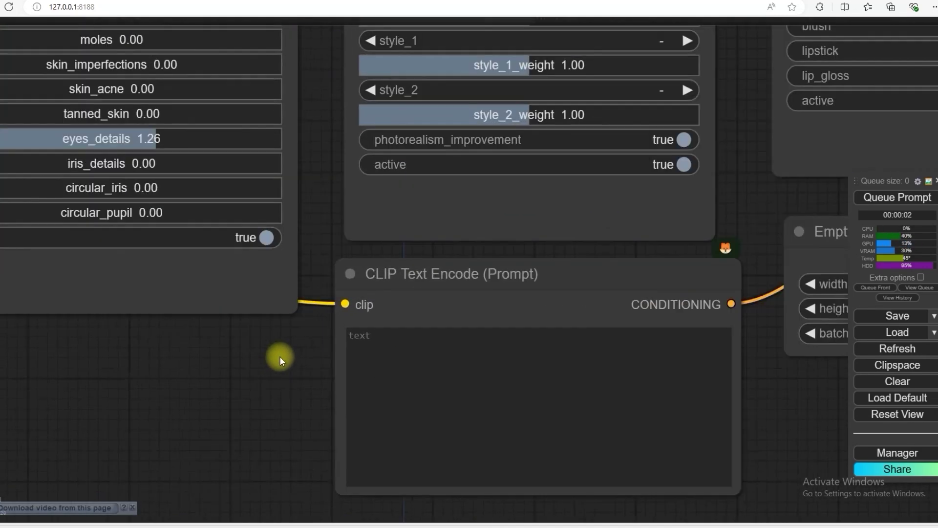
{"action": "scroll", "coordinate": [280, 356], "scroll_direction": "up", "scroll_amount": 2}
{"action": "left_click", "coordinate": [313, 362]}
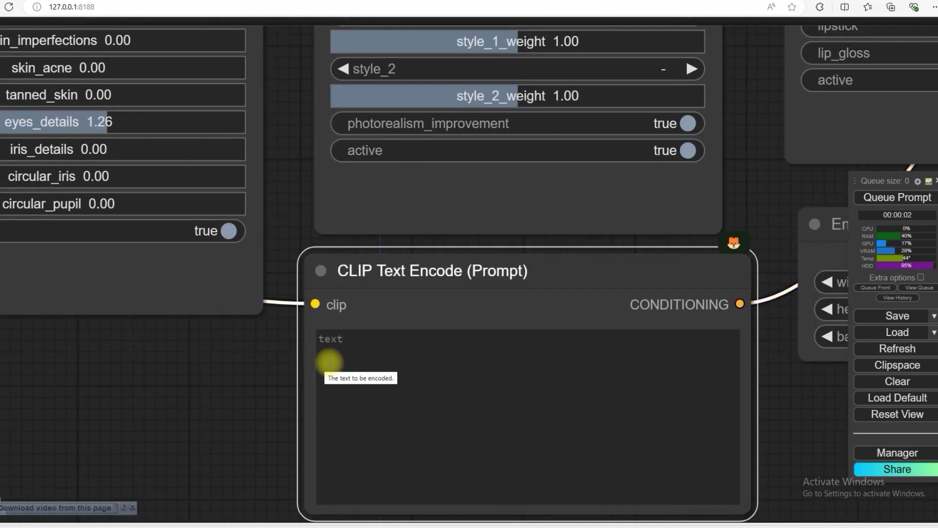
{"action": "left_click", "coordinate": [329, 361]}
{"action": "type", "text": "bad eyes, cgi, airbrushed, plastic, deformed, watermark"}
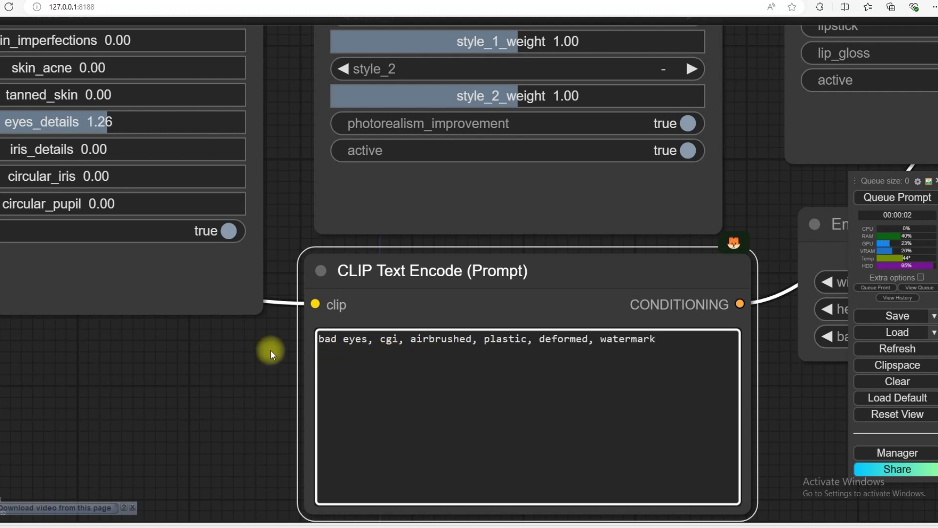
{"action": "scroll", "coordinate": [251, 350], "scroll_direction": "down", "scroll_amount": 7}
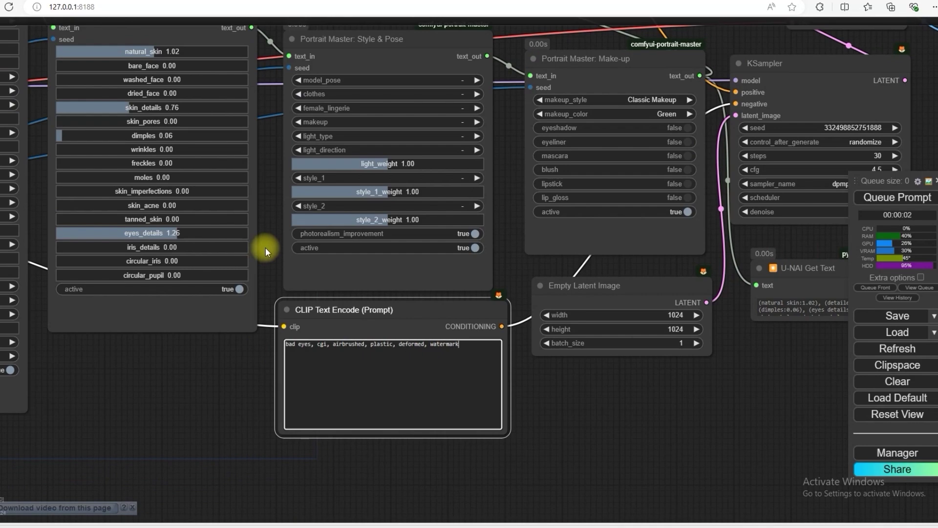
{"action": "left_click_drag", "start_coordinate": [265, 247], "coordinate": [538, 353]}
Set the Base Character shot to Close-up, gender to Woman and ordinary_face to 1.00
{"action": "scroll", "coordinate": [538, 352], "scroll_direction": "down", "scroll_amount": 3}
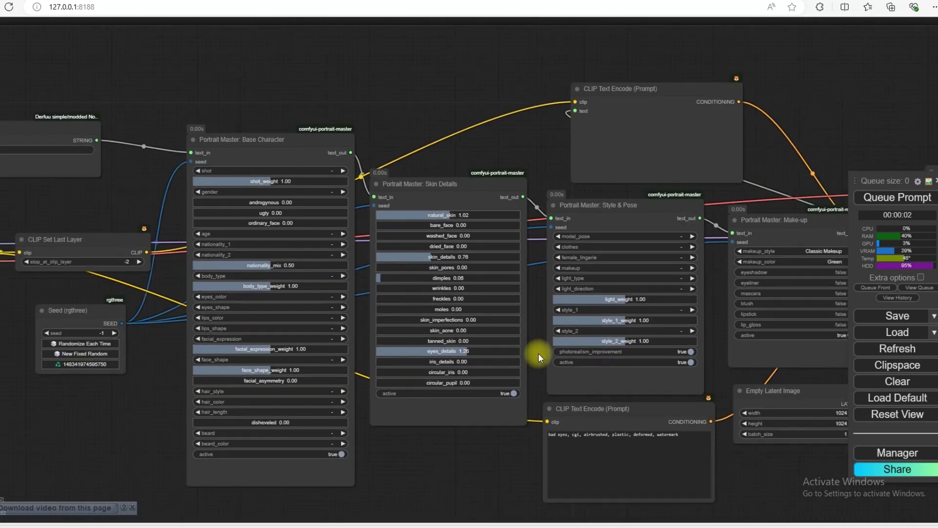
{"action": "scroll", "coordinate": [409, 168], "scroll_direction": "up", "scroll_amount": 3}
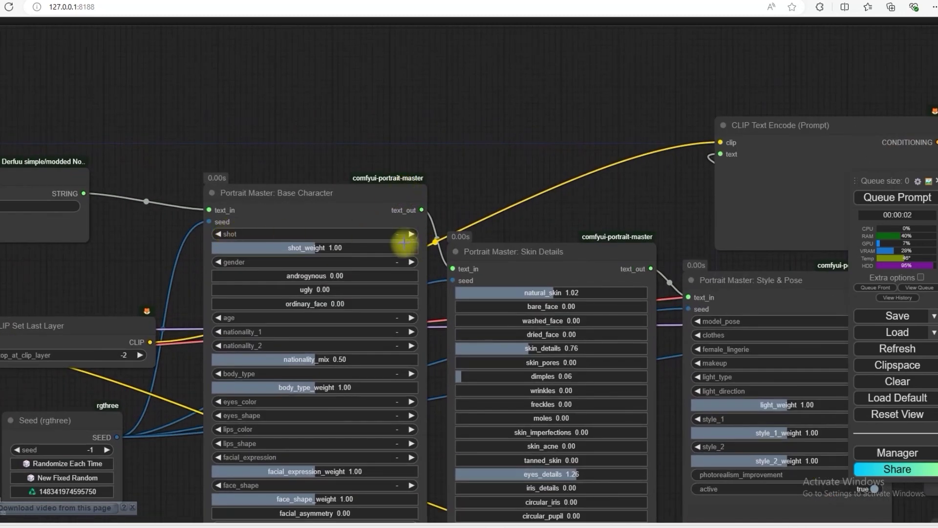
{"action": "left_click", "coordinate": [404, 238]}
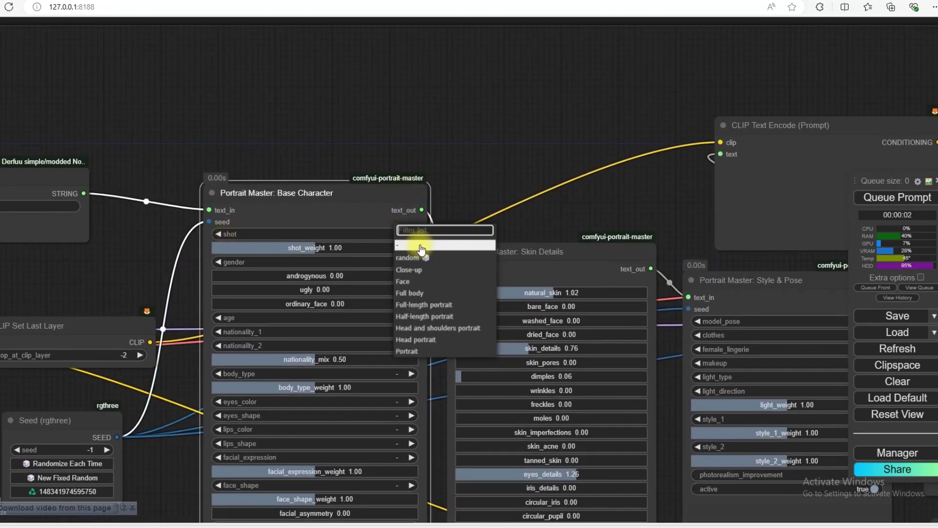
{"action": "left_click", "coordinate": [424, 269]}
{"action": "left_click", "coordinate": [395, 264]}
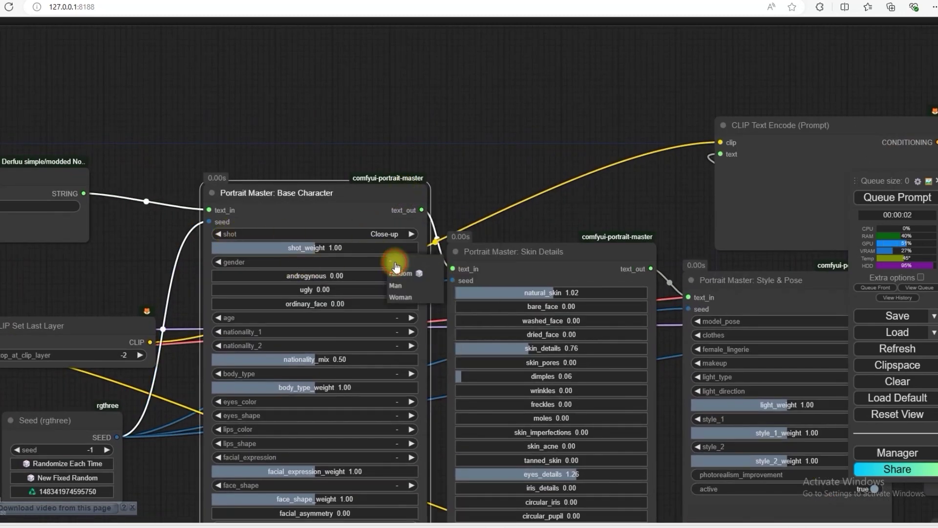
{"action": "left_click", "coordinate": [401, 297]}
{"action": "left_click_drag", "start_coordinate": [247, 272], "coordinate": [153, 226]}
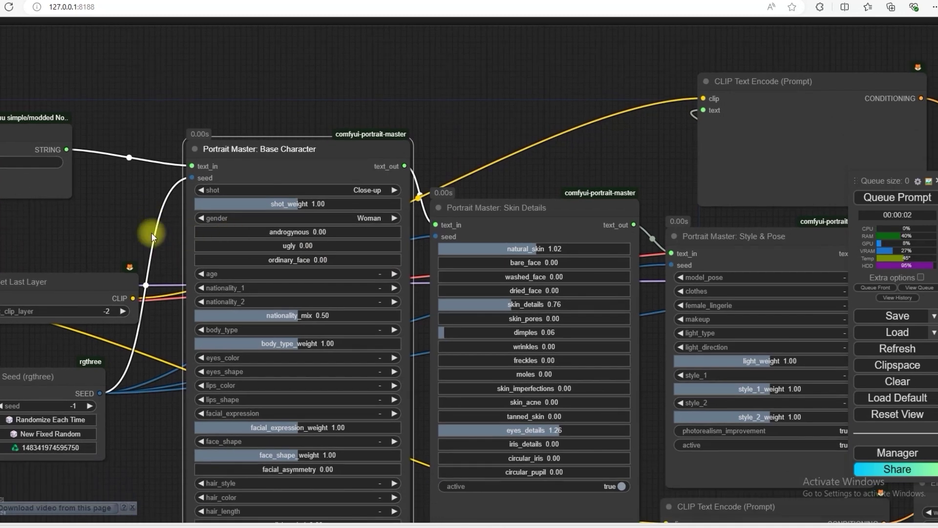
{"action": "left_click_drag", "start_coordinate": [150, 235], "coordinate": [142, 218]}
{"action": "left_click", "coordinate": [204, 230]}
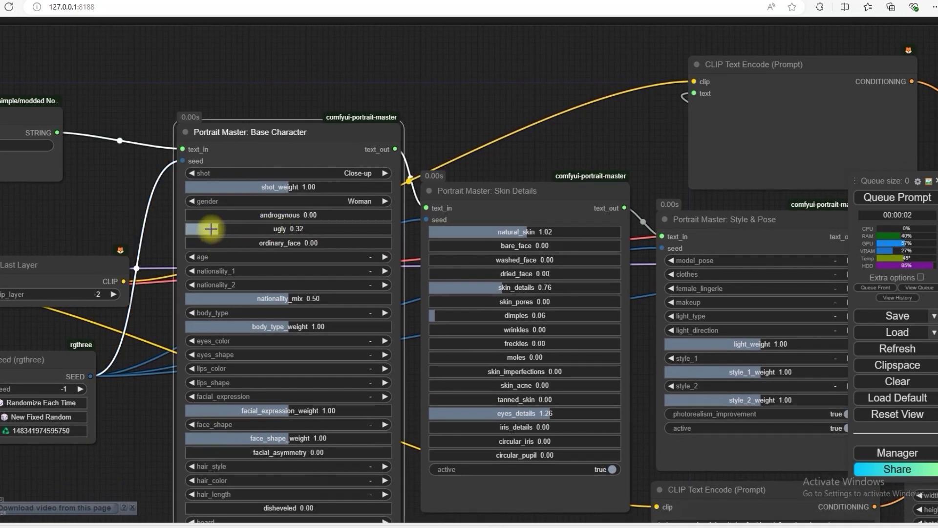
{"action": "left_click_drag", "start_coordinate": [132, 223], "coordinate": [134, 212]}
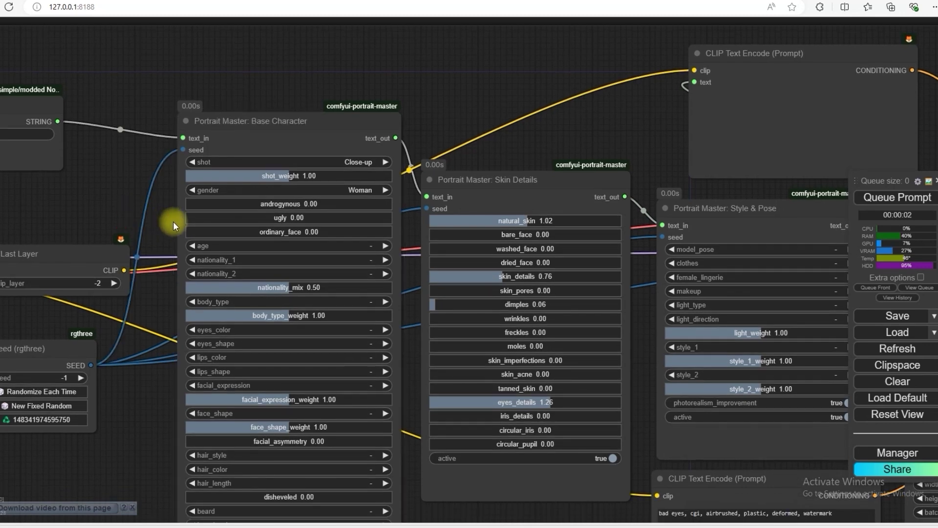
{"action": "left_click_drag", "start_coordinate": [193, 232], "coordinate": [282, 233]}
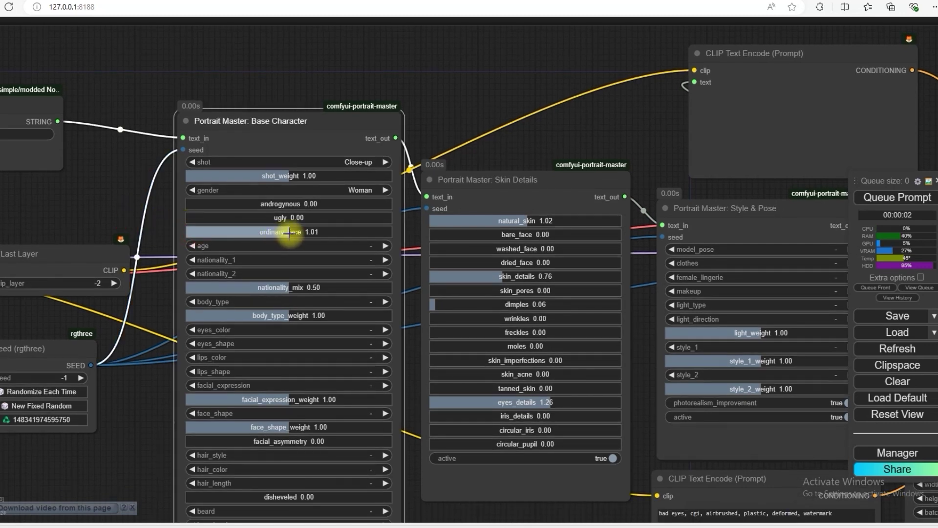
Make the character 24 years old, Canadian, with a Fit body type
{"action": "left_click", "coordinate": [371, 245]}
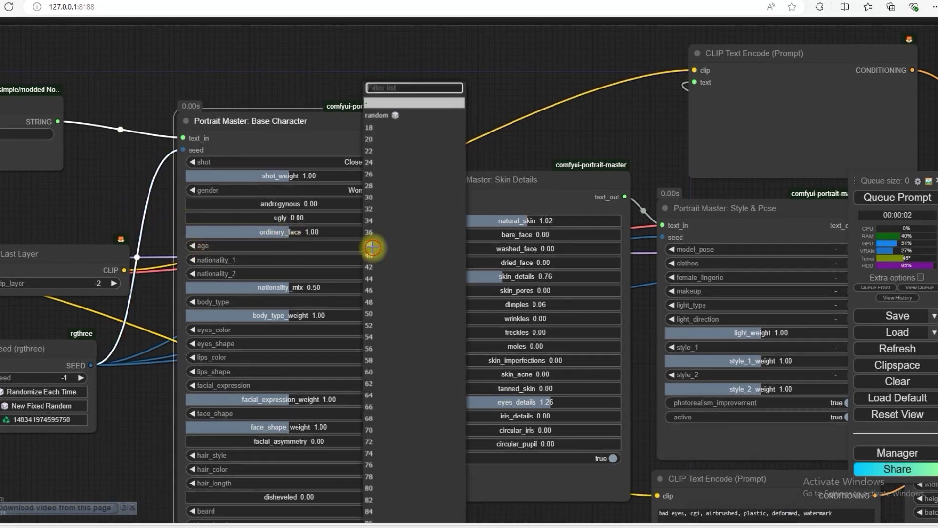
{"action": "left_click", "coordinate": [370, 161]}
{"action": "scroll", "coordinate": [91, 212], "scroll_direction": "down", "scroll_amount": 1}
{"action": "left_click", "coordinate": [376, 234]}
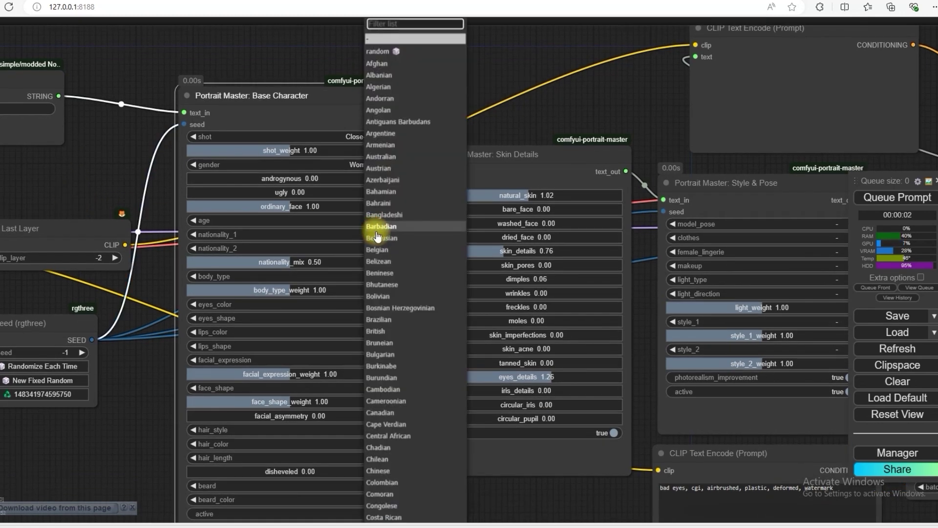
{"action": "type", "text": "can"}
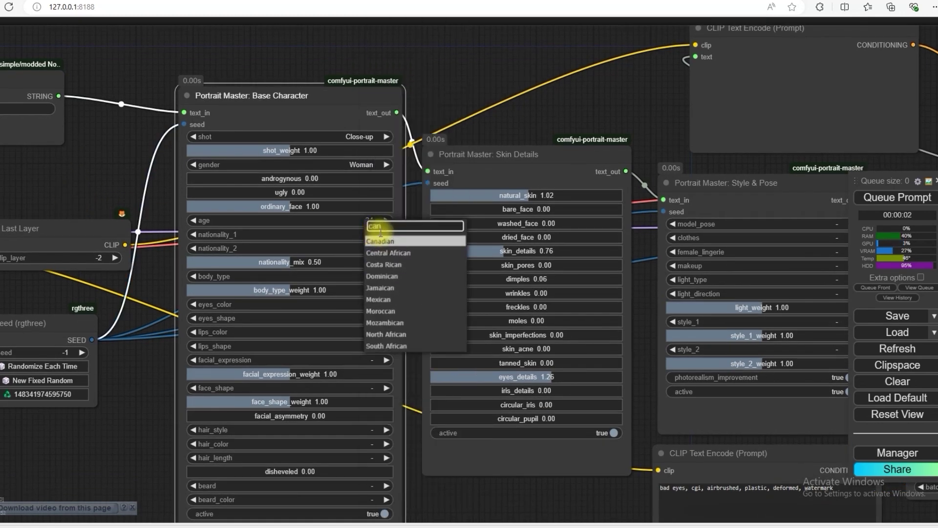
{"action": "left_click", "coordinate": [380, 241]}
{"action": "left_click_drag", "start_coordinate": [139, 289], "coordinate": [133, 269]}
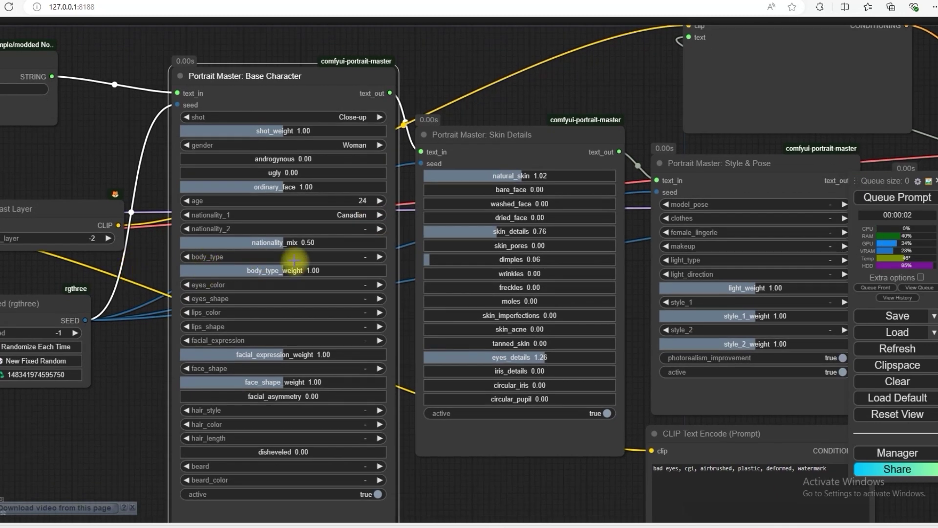
{"action": "left_click", "coordinate": [316, 257]}
{"action": "left_click", "coordinate": [335, 231]}
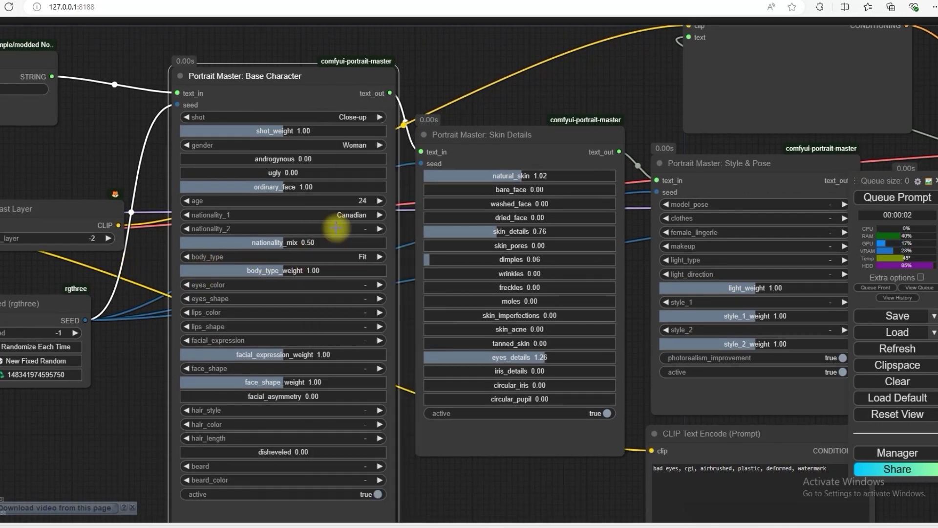
{"action": "left_click", "coordinate": [351, 257]}
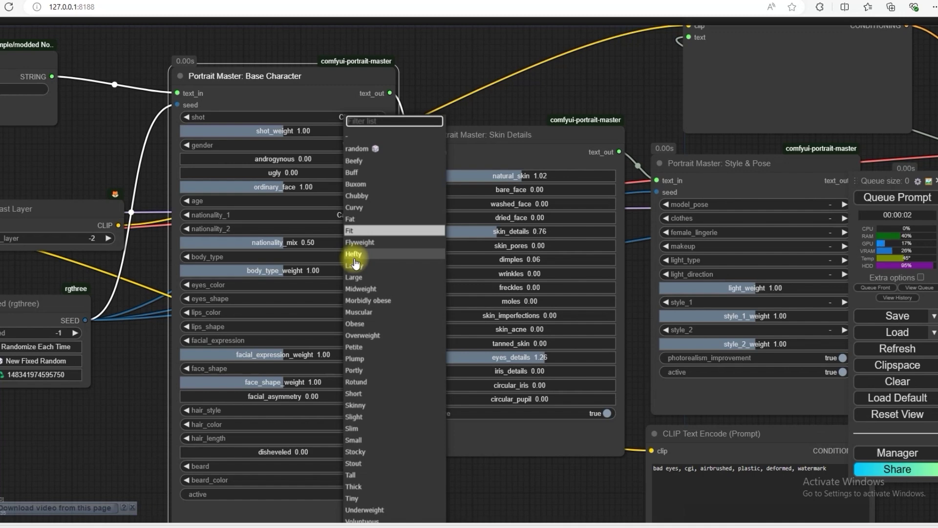
Give the character Blue eyes with Asian Eyes Shape
{"action": "left_click_drag", "start_coordinate": [149, 344], "coordinate": [140, 322]}
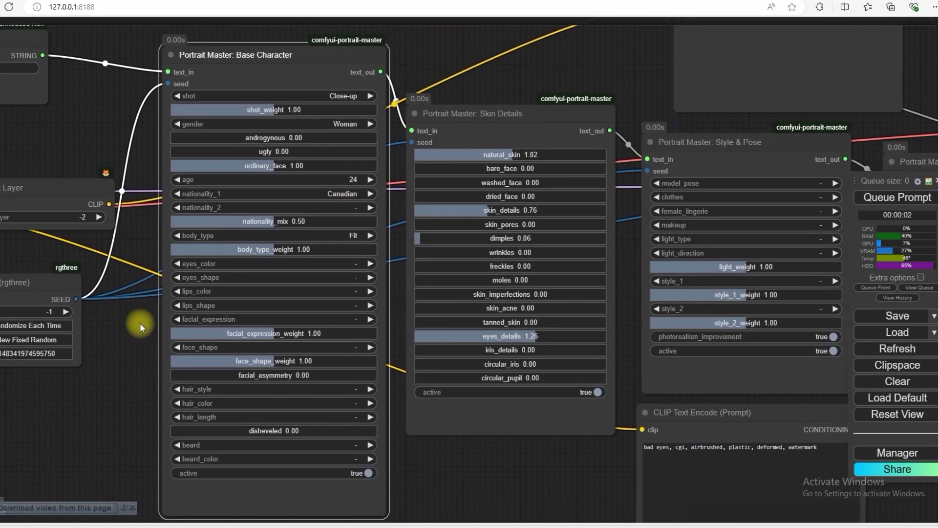
{"action": "left_click", "coordinate": [353, 264]}
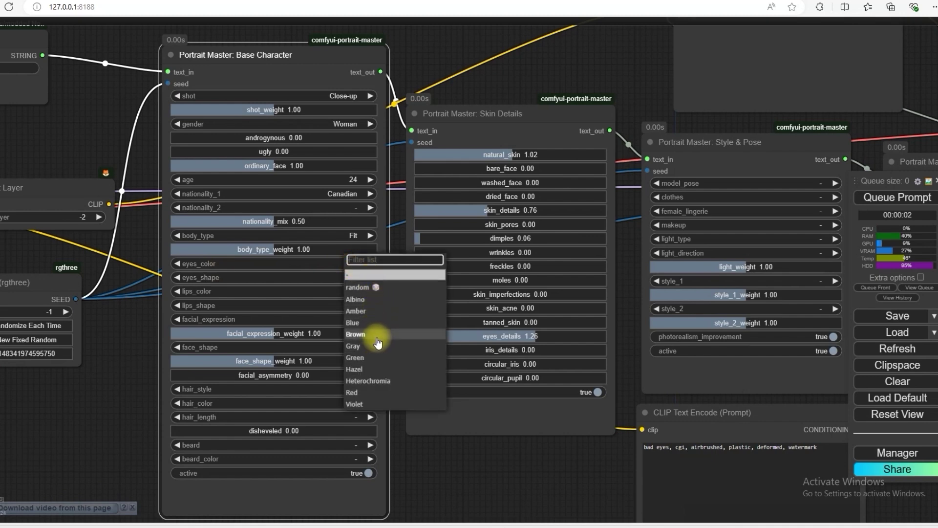
{"action": "left_click", "coordinate": [377, 321]}
{"action": "left_click", "coordinate": [140, 306]}
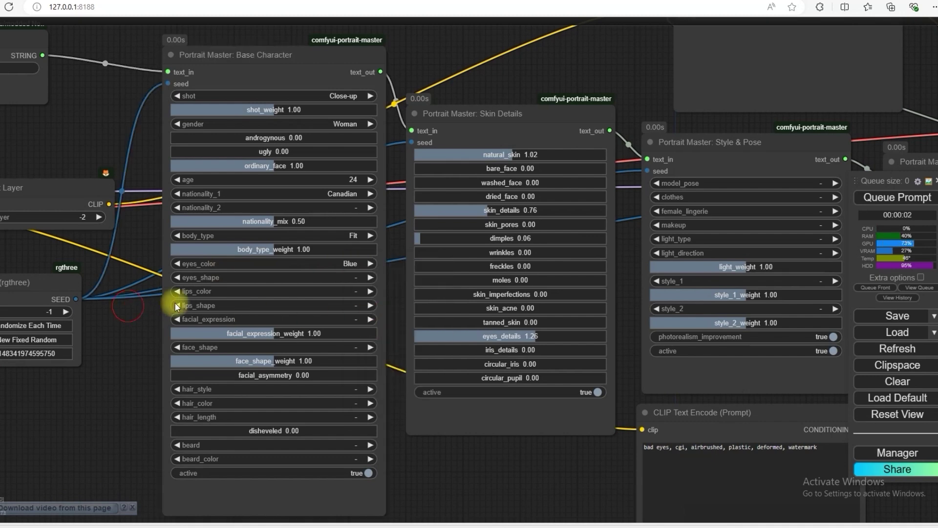
{"action": "left_click", "coordinate": [347, 276]}
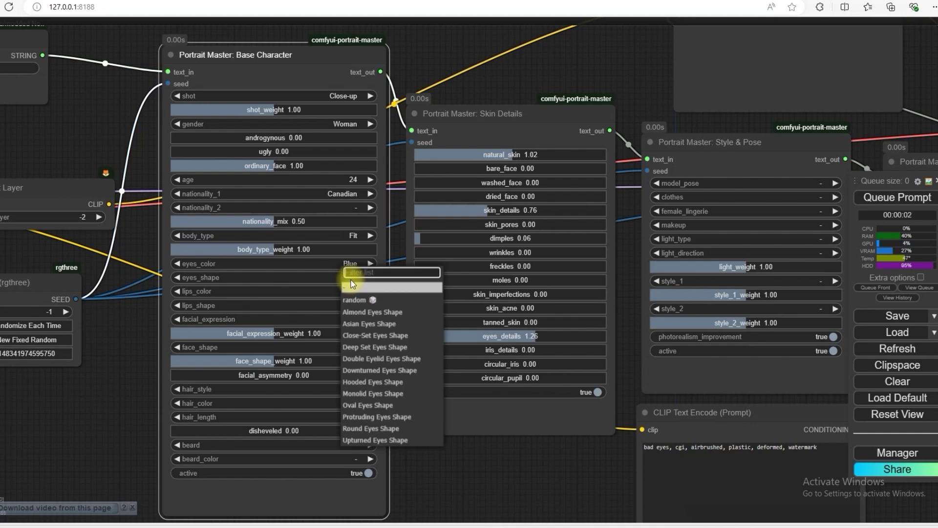
{"action": "left_click", "coordinate": [376, 323]}
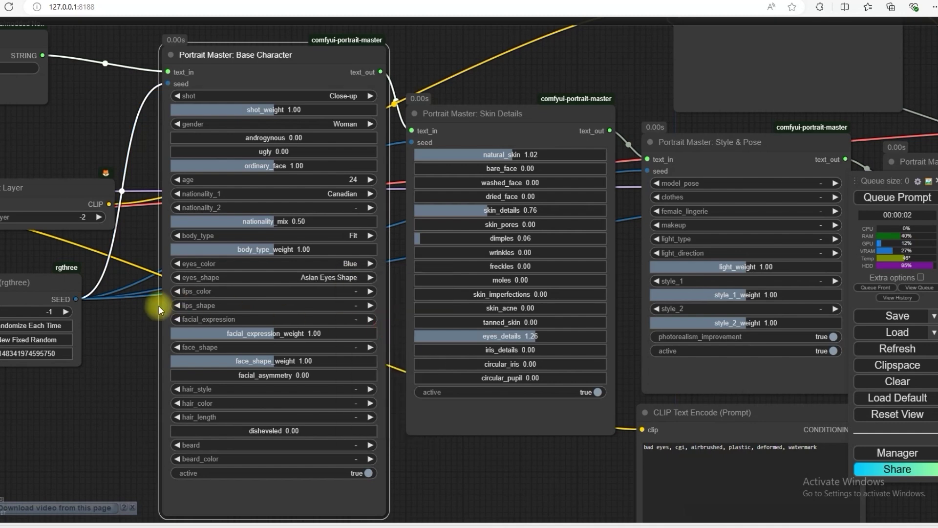
Set the lips to Red Lips with a Medium Lips shape
{"action": "left_click", "coordinate": [356, 291]}
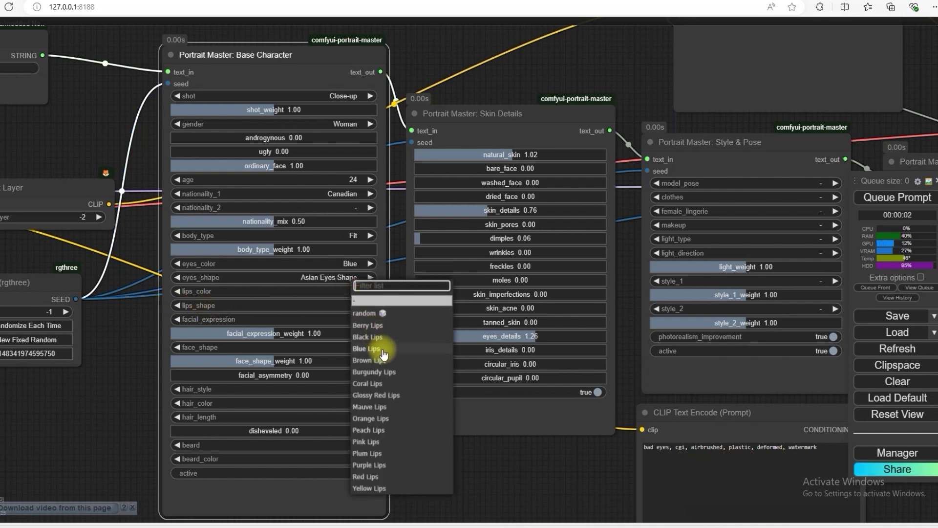
{"action": "left_click", "coordinate": [388, 419]}
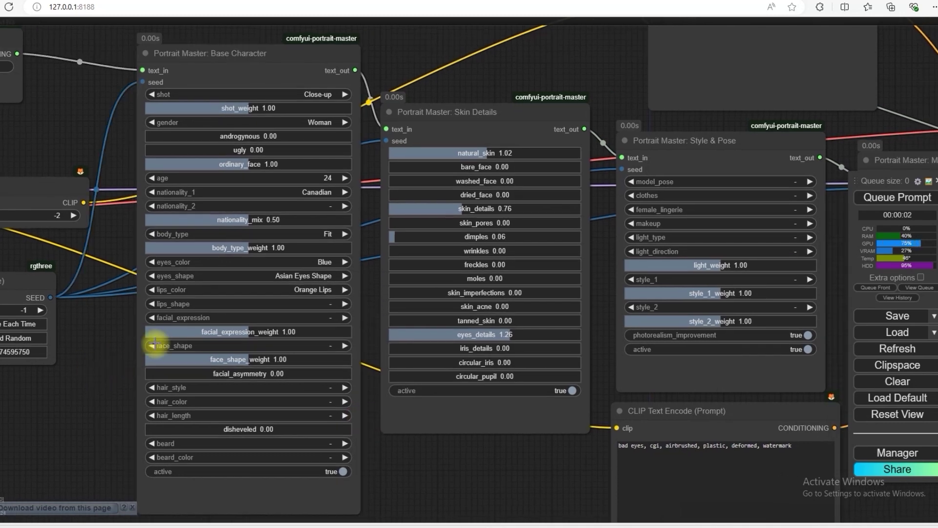
{"action": "left_click_drag", "start_coordinate": [121, 373], "coordinate": [96, 371]}
{"action": "left_click", "coordinate": [299, 291]}
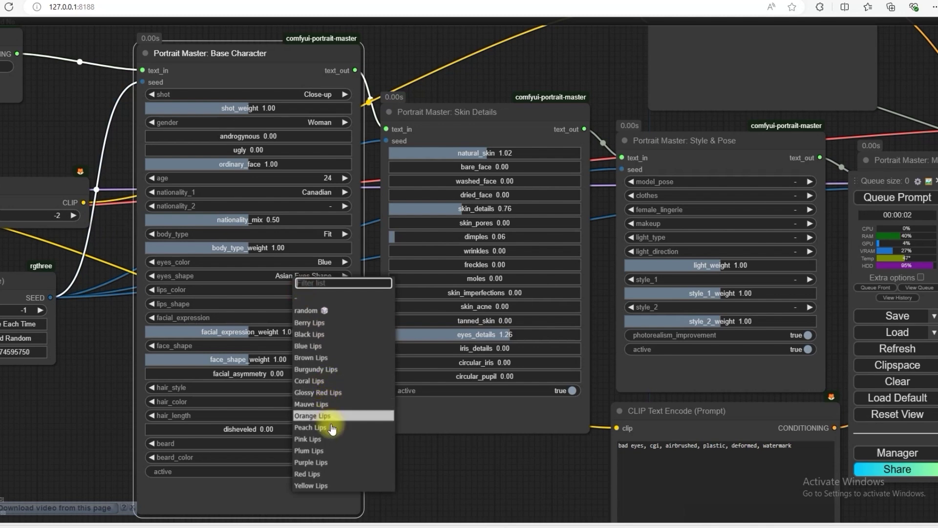
{"action": "left_click", "coordinate": [331, 474]}
{"action": "left_click", "coordinate": [308, 303]}
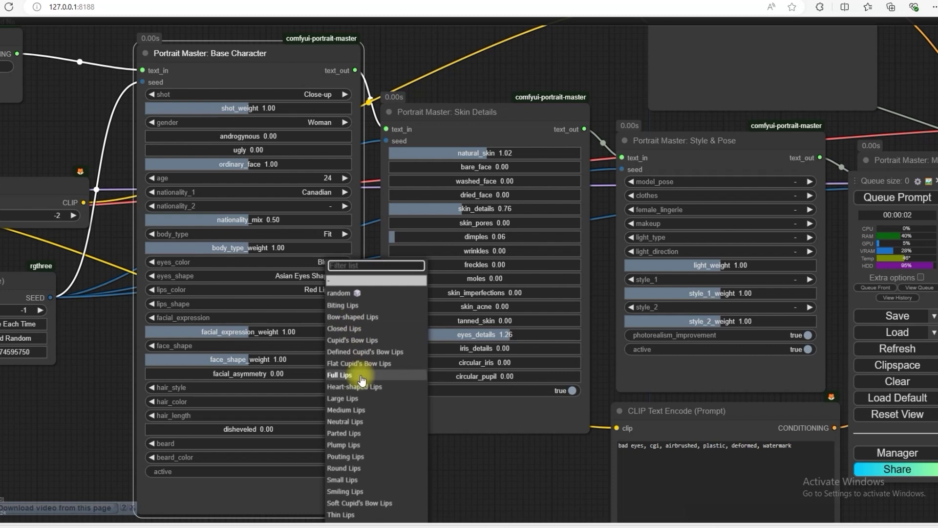
{"action": "left_click", "coordinate": [344, 410]}
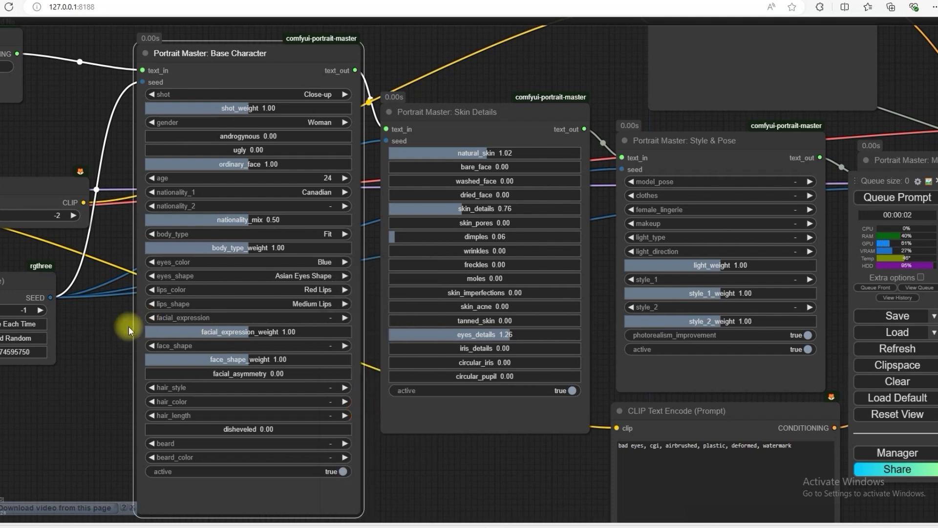
{"action": "left_click_drag", "start_coordinate": [128, 326], "coordinate": [130, 306]}
Set a Happy facial expression and Long Red hair
{"action": "left_click", "coordinate": [320, 299]}
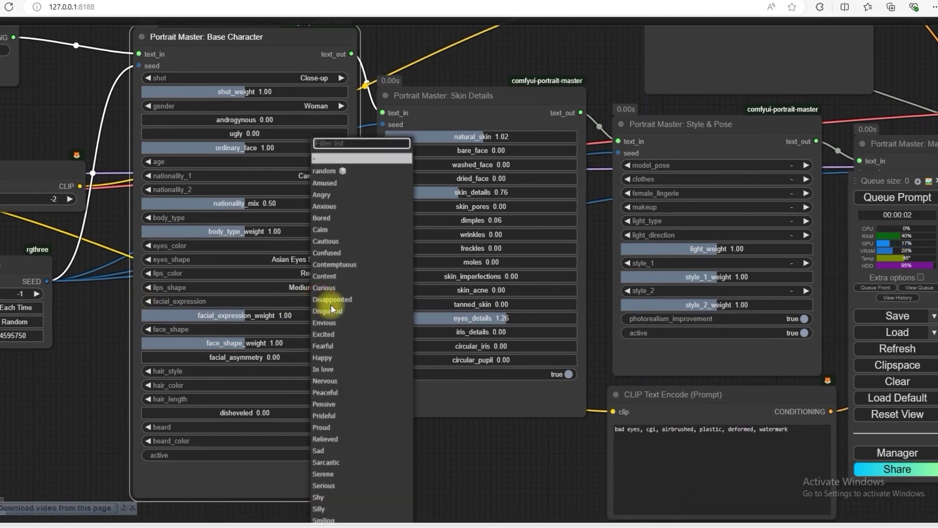
{"action": "type", "text": "happy"}
{"action": "key", "text": "Return"}
{"action": "left_click_drag", "start_coordinate": [330, 305], "coordinate": [322, 254]}
{"action": "left_click", "coordinate": [316, 334]}
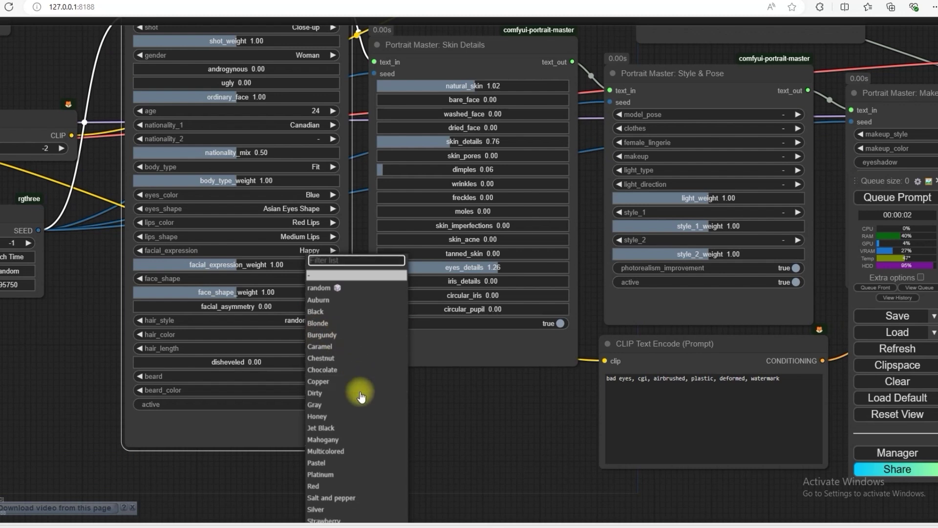
{"action": "left_click", "coordinate": [335, 486]}
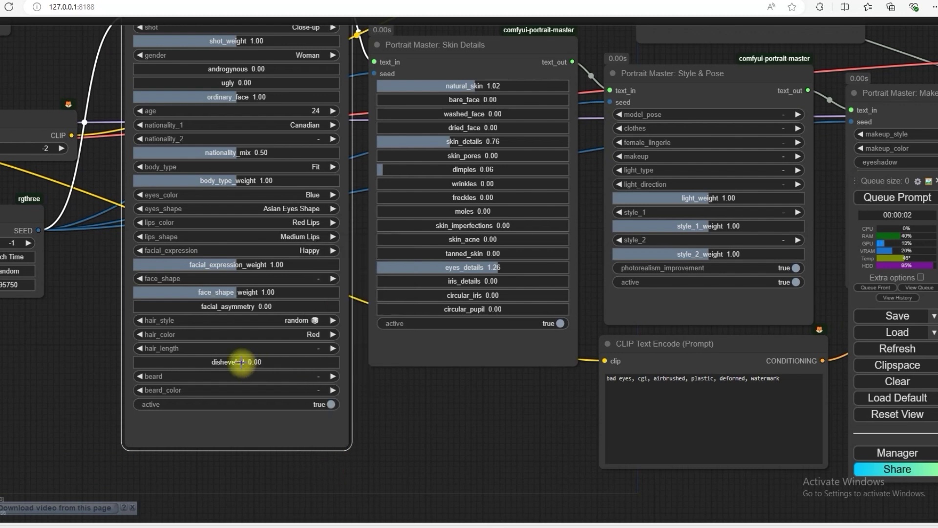
{"action": "left_click", "coordinate": [298, 351]}
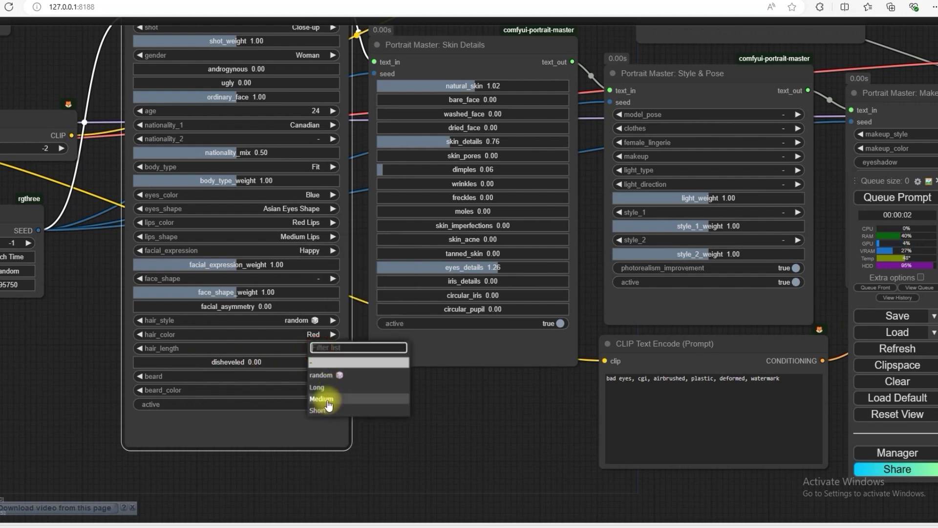
{"action": "left_click", "coordinate": [317, 387]}
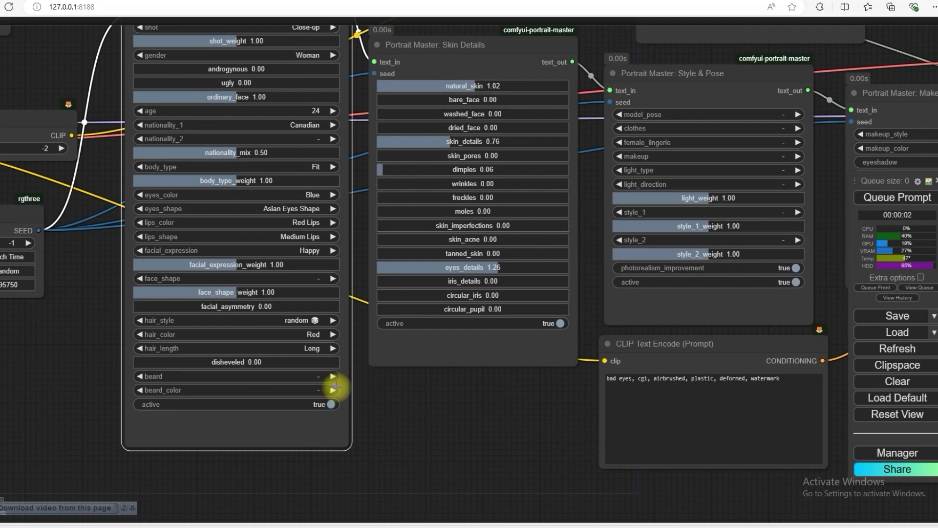
Set the model pose to Chassing Pose and the clothing to Party Dress
{"action": "scroll", "coordinate": [394, 401], "scroll_direction": "down", "scroll_amount": 2}
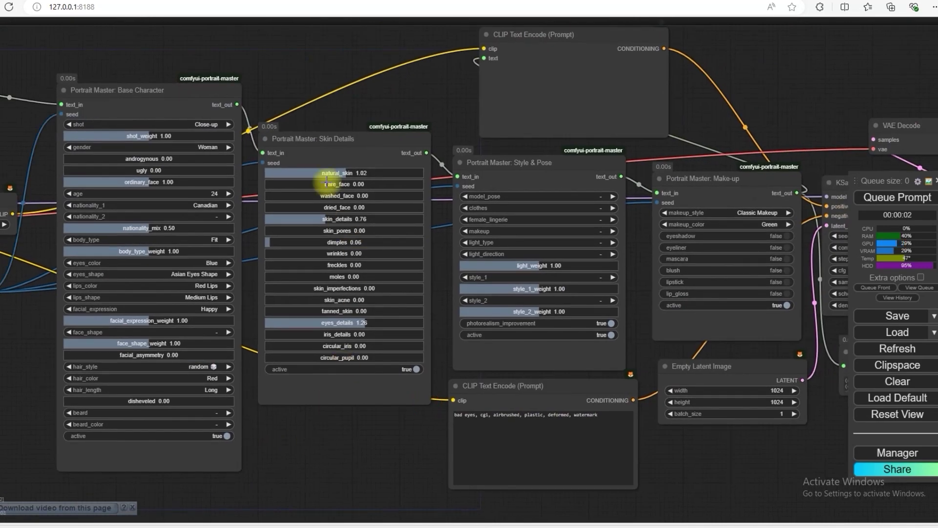
{"action": "left_click_drag", "start_coordinate": [465, 168], "coordinate": [281, 137]}
{"action": "left_click", "coordinate": [437, 198]}
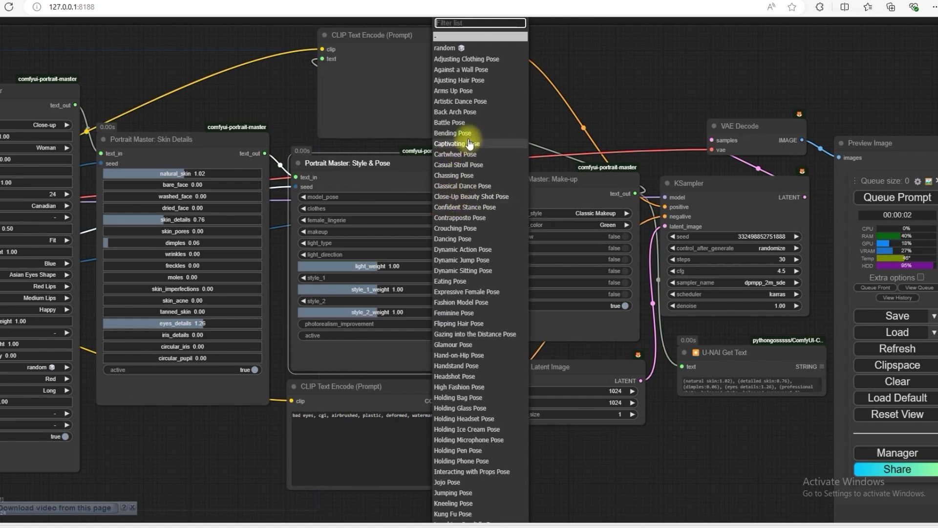
{"action": "left_click", "coordinate": [471, 176]}
{"action": "left_click", "coordinate": [423, 209]}
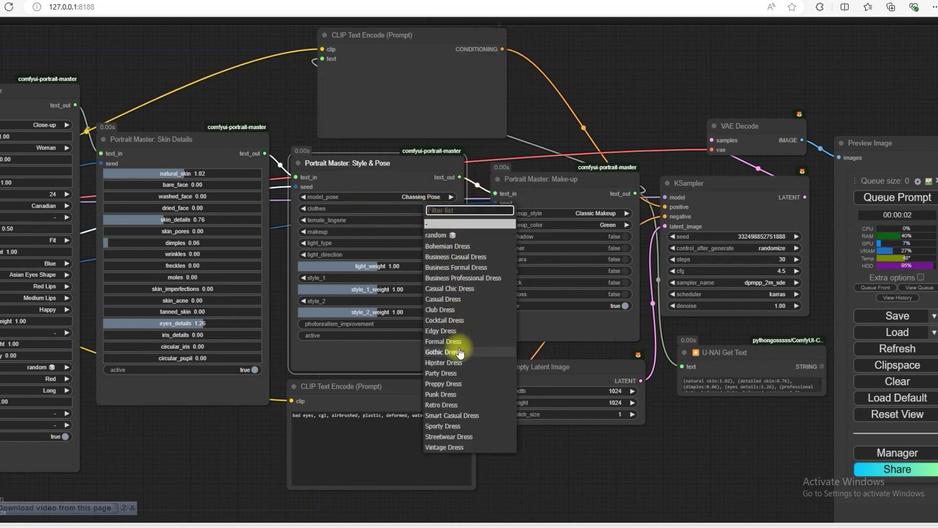
{"action": "left_click", "coordinate": [441, 373]}
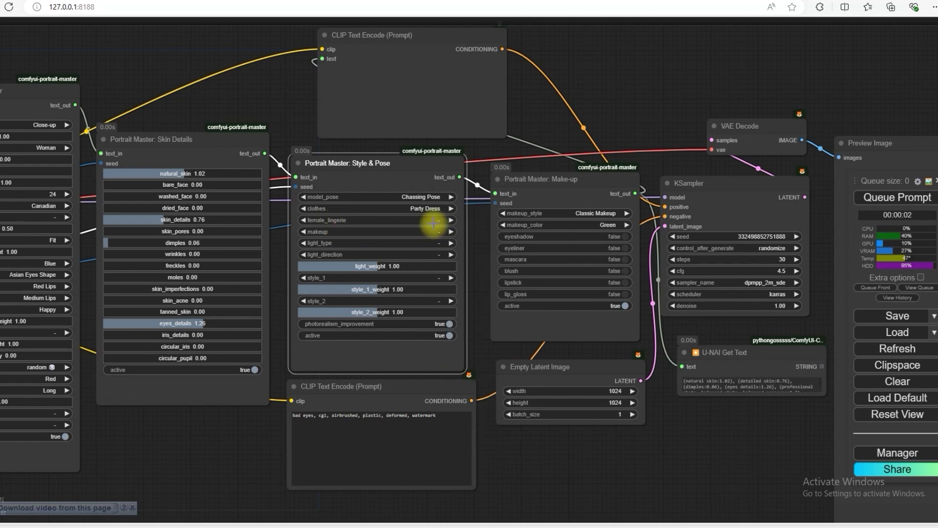
Choose Cinematic Lighting Light, random light direction and Fashion Photography for style_1
{"action": "left_click", "coordinate": [435, 243]}
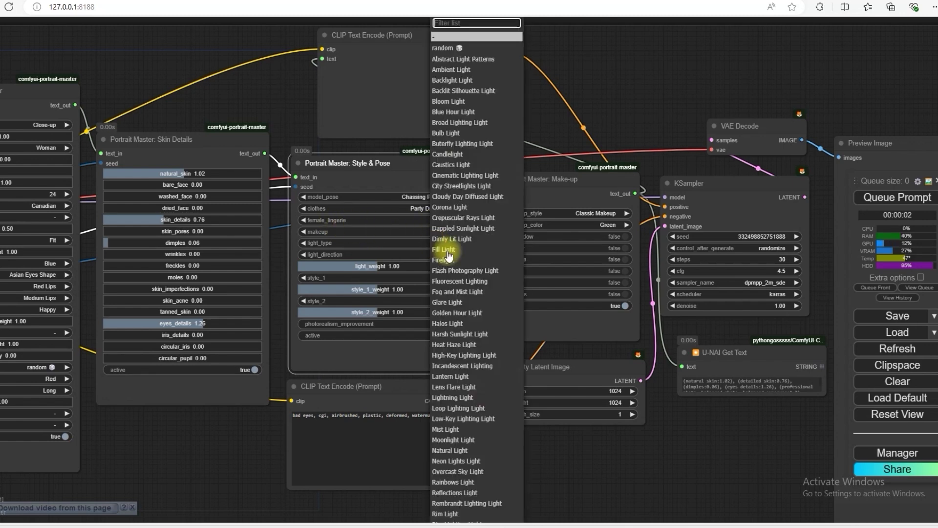
{"action": "type", "text": "ne"}
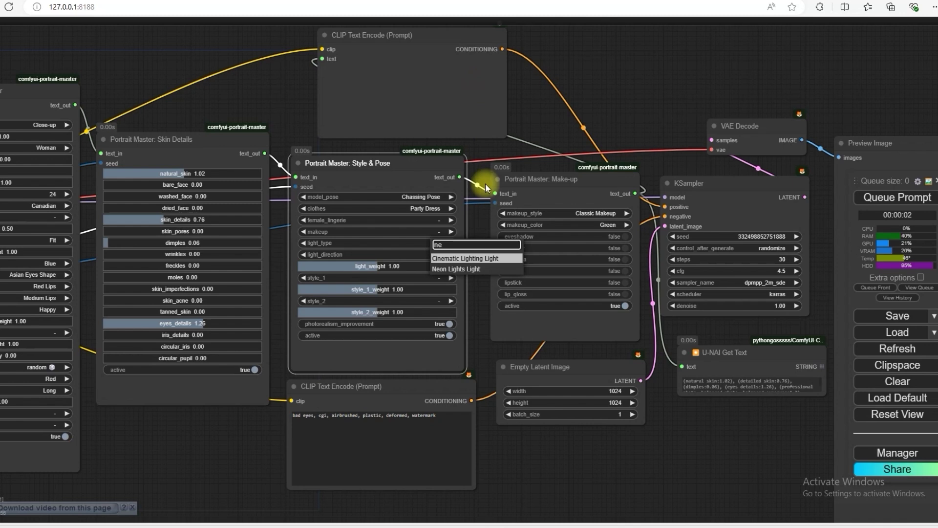
{"action": "left_click", "coordinate": [470, 258]}
{"action": "left_click", "coordinate": [437, 254]}
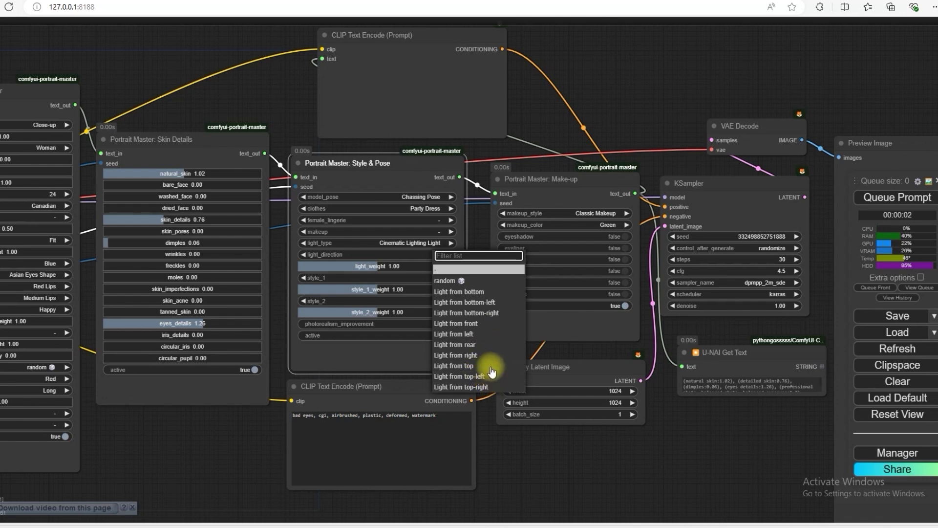
{"action": "left_click", "coordinate": [446, 280]}
{"action": "left_click", "coordinate": [419, 278]}
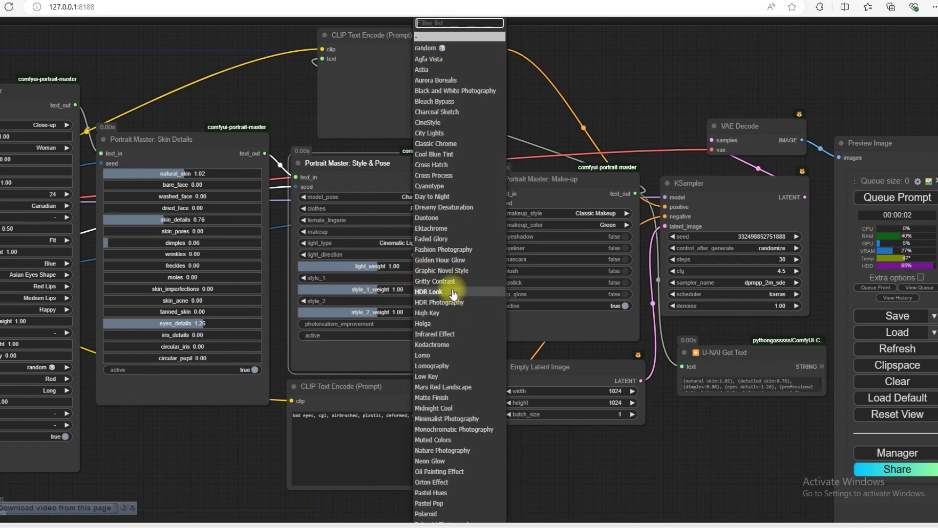
{"action": "type", "text": "ph"}
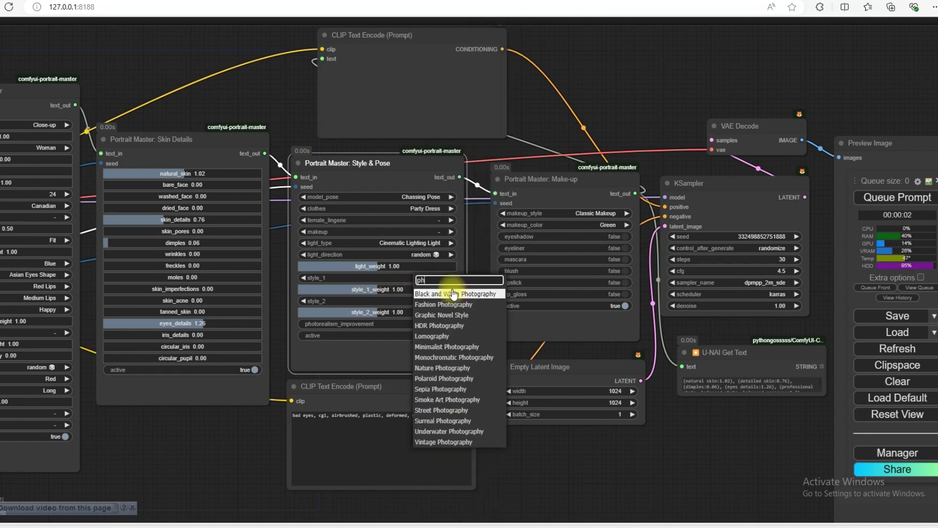
{"action": "left_click", "coordinate": [468, 305]}
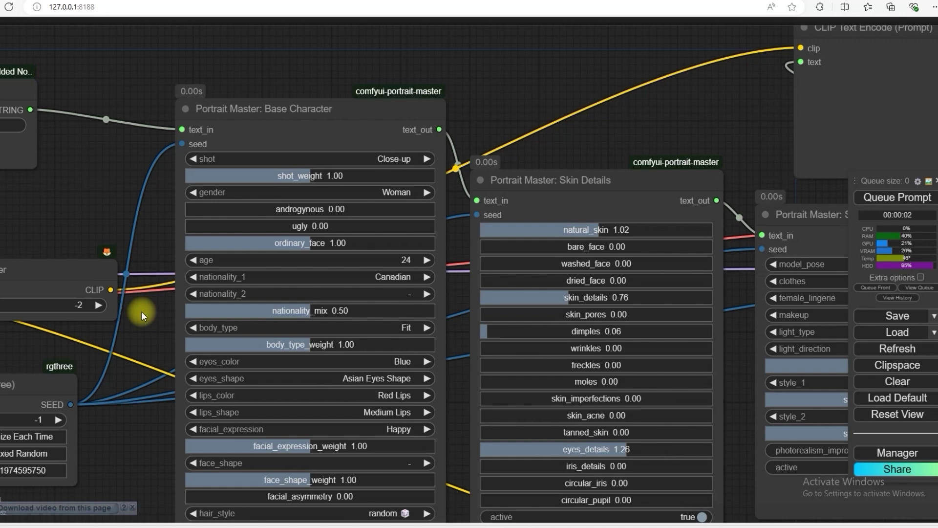
Queue the updated red-haired portrait settings and follow the KSampler sampling progress
{"action": "scroll", "coordinate": [456, 130], "scroll_direction": "down", "scroll_amount": 3}
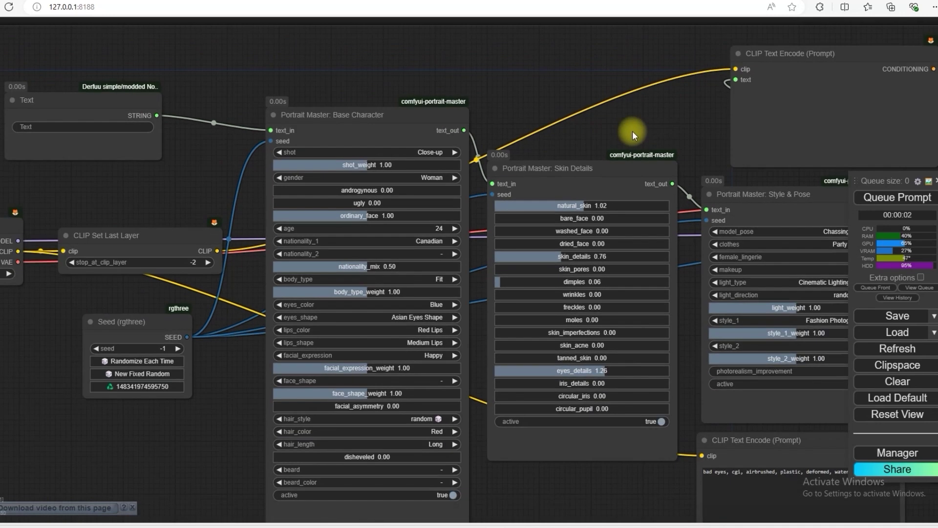
{"action": "left_click_drag", "start_coordinate": [632, 131], "coordinate": [458, 128]}
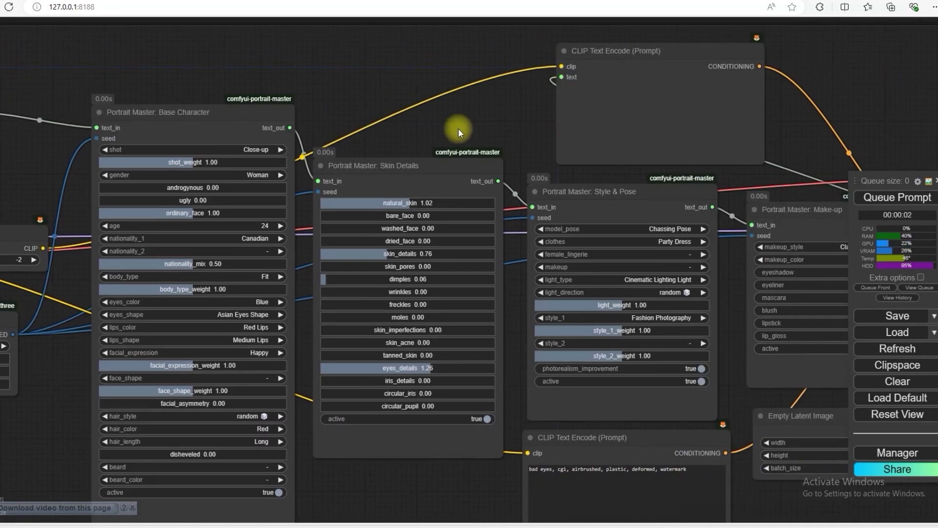
{"action": "left_click_drag", "start_coordinate": [507, 141], "coordinate": [286, 109]}
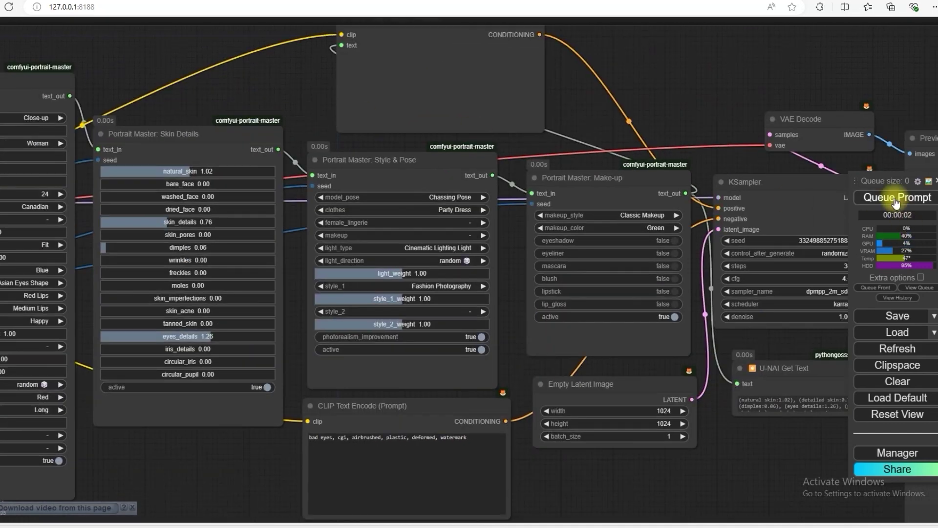
{"action": "left_click", "coordinate": [895, 201]}
{"action": "left_click_drag", "start_coordinate": [667, 126], "coordinate": [728, 144]}
{"action": "left_click_drag", "start_coordinate": [180, 470], "coordinate": [245, 455]}
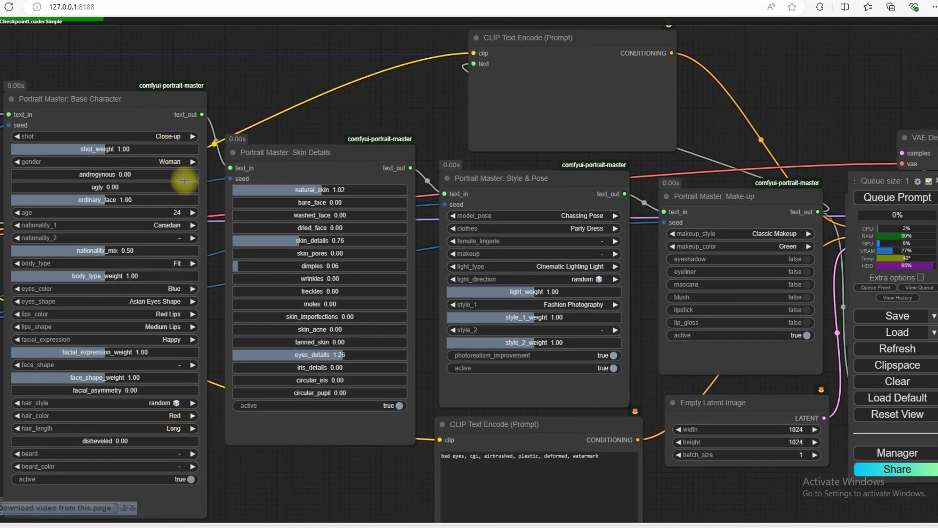
{"action": "left_click_drag", "start_coordinate": [342, 98], "coordinate": [163, 116]}
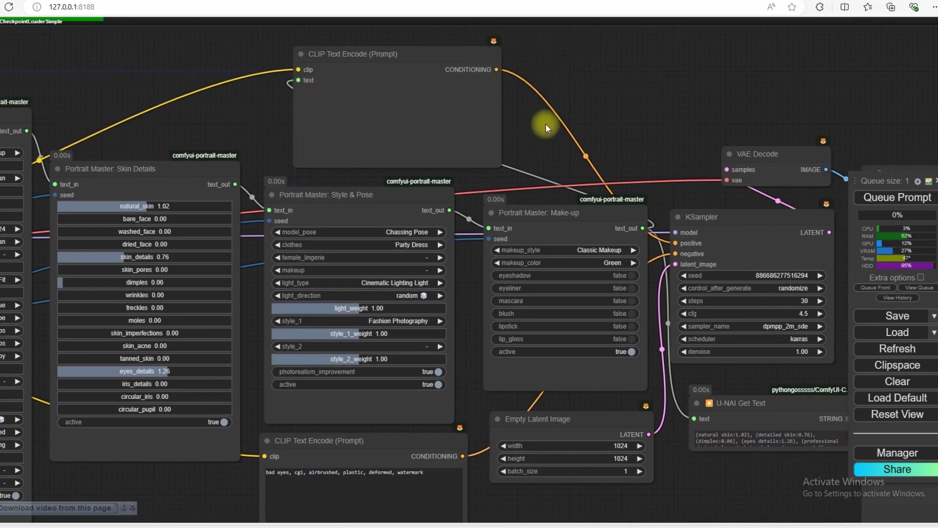
{"action": "scroll", "coordinate": [413, 116], "scroll_direction": "down", "scroll_amount": 3}
{"action": "scroll", "coordinate": [413, 118], "scroll_direction": "up", "scroll_amount": 2}
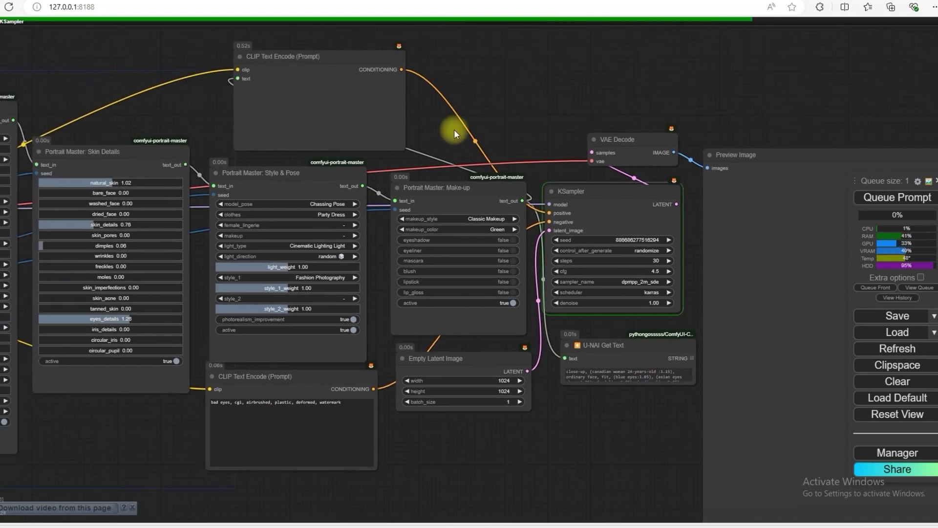
{"action": "left_click_drag", "start_coordinate": [490, 131], "coordinate": [403, 134]}
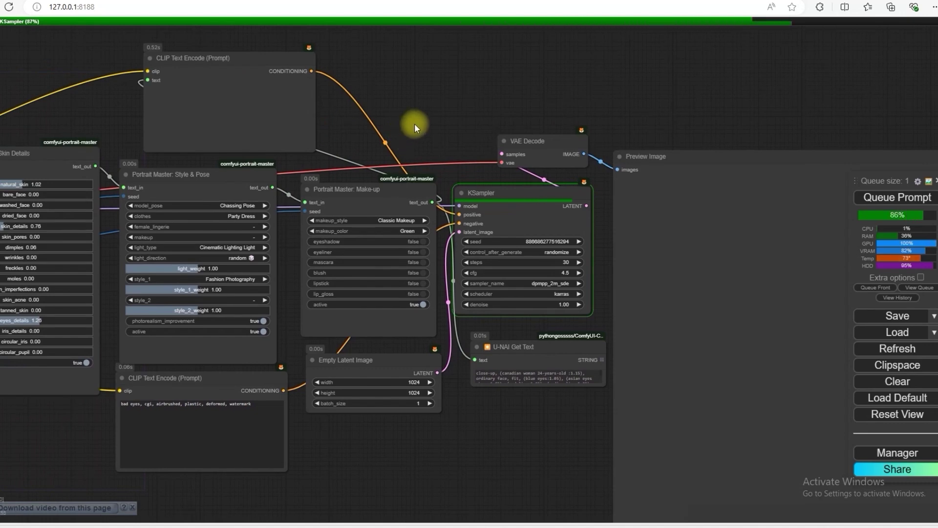
Inspect the first generated red-haired portrait in the Preview Image node
{"action": "left_click_drag", "start_coordinate": [415, 124], "coordinate": [298, 107]}
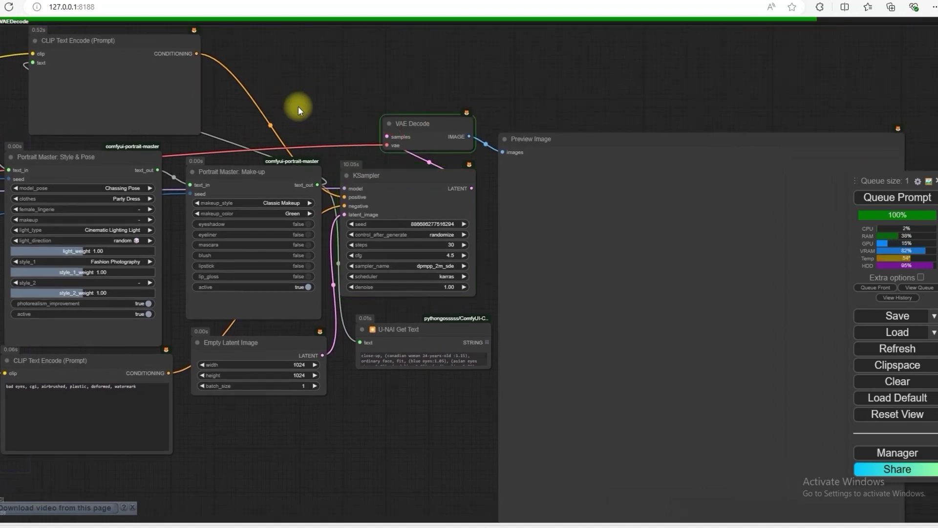
{"action": "left_click_drag", "start_coordinate": [394, 433], "coordinate": [288, 341]}
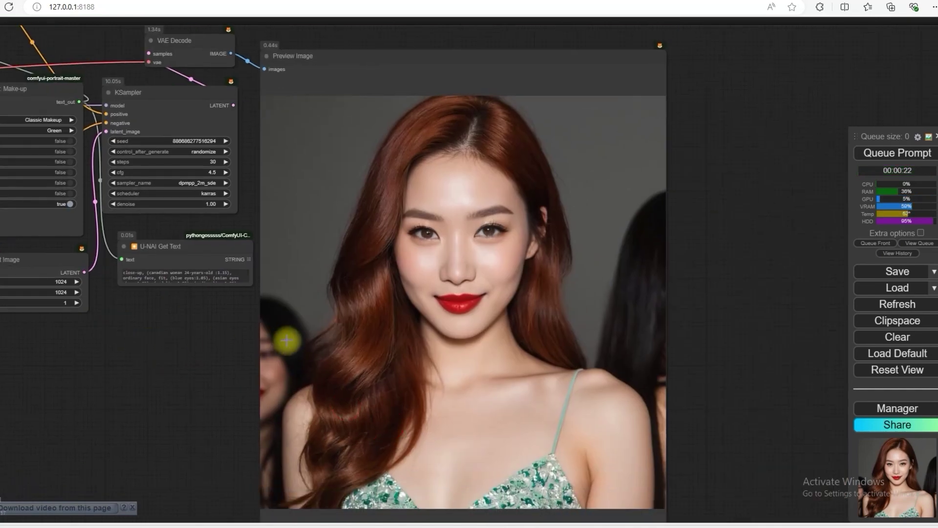
{"action": "scroll", "coordinate": [403, 316], "scroll_direction": "up", "scroll_amount": 3}
{"action": "scroll", "coordinate": [402, 316], "scroll_direction": "up", "scroll_amount": 6}
{"action": "scroll", "coordinate": [403, 316], "scroll_direction": "down", "scroll_amount": 10}
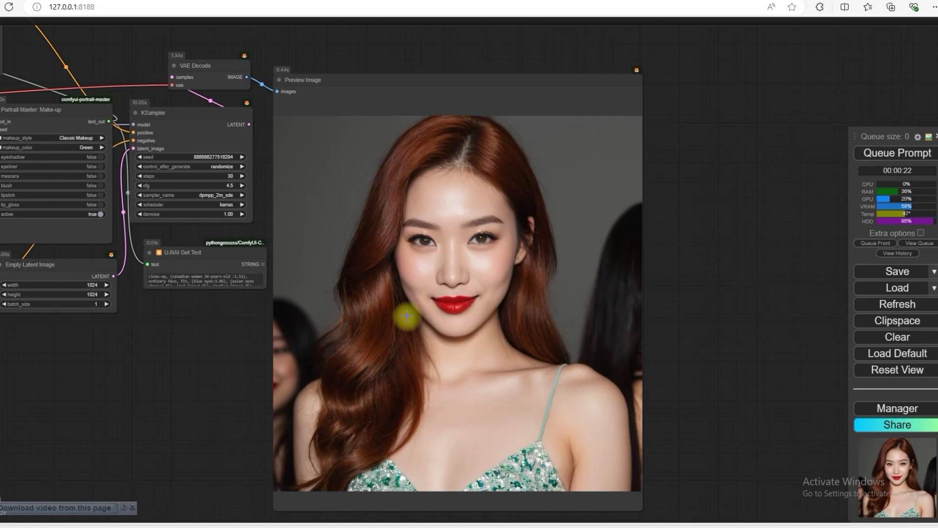
Set the Base Character eyes_shape to Oval Eyes Shape and queue a new generation
{"action": "left_click_drag", "start_coordinate": [92, 456], "coordinate": [392, 310]}
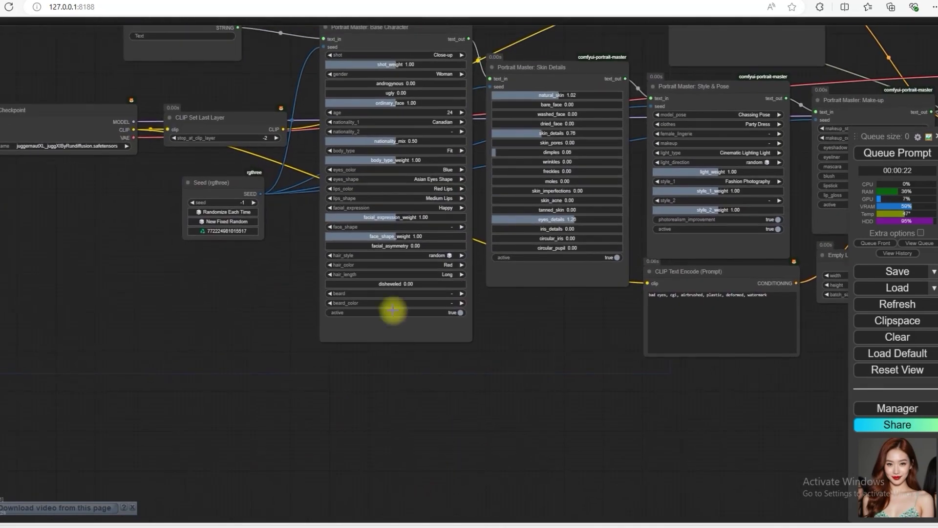
{"action": "scroll", "coordinate": [346, 300], "scroll_direction": "up", "scroll_amount": 2}
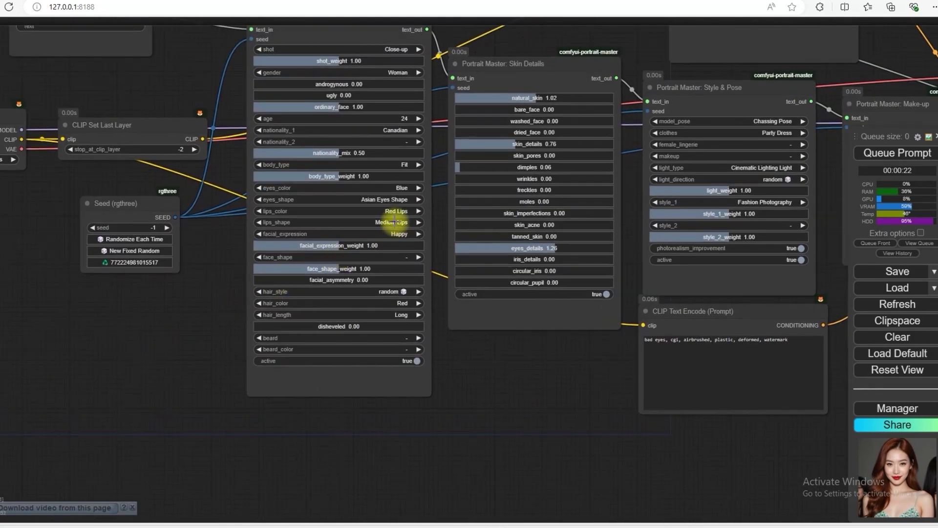
{"action": "scroll", "coordinate": [386, 215], "scroll_direction": "up", "scroll_amount": 2}
{"action": "left_click", "coordinate": [382, 195]}
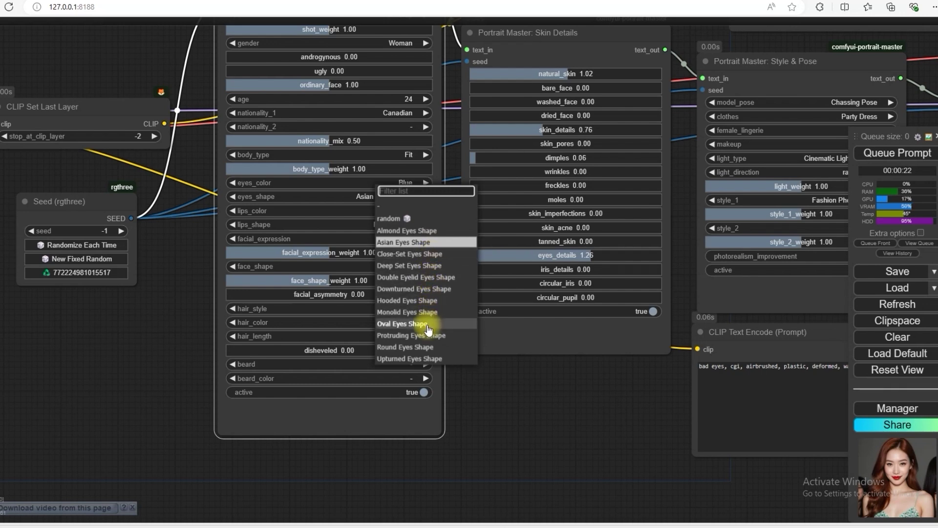
{"action": "left_click", "coordinate": [411, 324]}
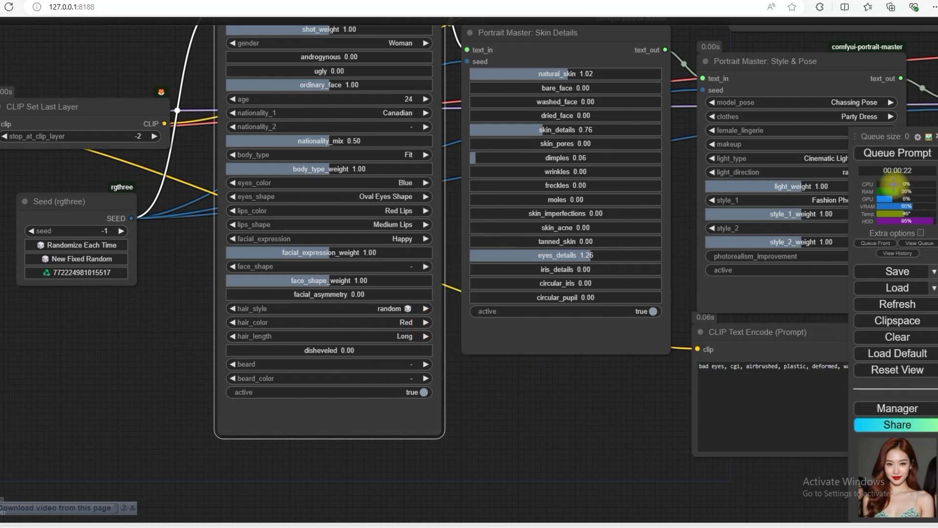
{"action": "left_click", "coordinate": [885, 153]}
{"action": "scroll", "coordinate": [601, 405], "scroll_direction": "down", "scroll_amount": 2}
{"action": "left_click_drag", "start_coordinate": [601, 406], "coordinate": [333, 386]}
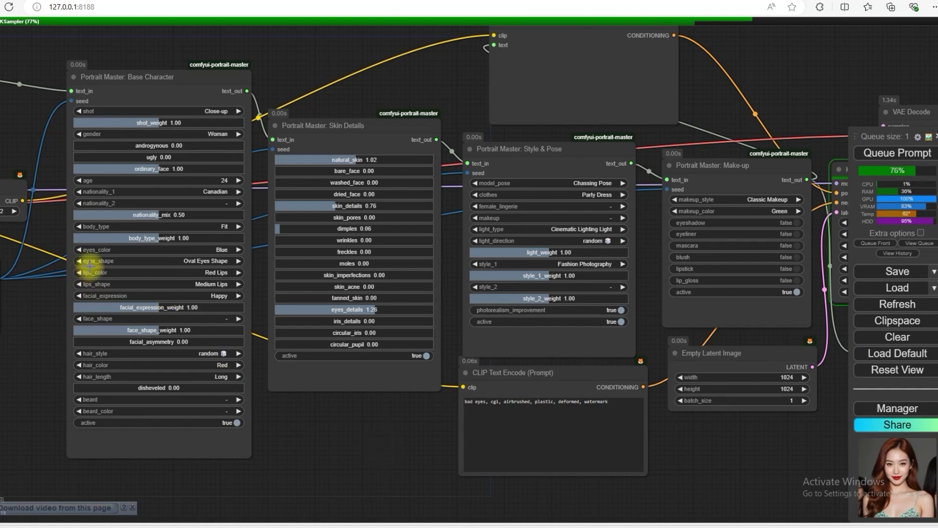
Open the first portrait from the Preview Image and save it as a PNG on the Desktop
{"action": "left_click_drag", "start_coordinate": [501, 439], "coordinate": [224, 412]}
{"action": "left_click_drag", "start_coordinate": [587, 442], "coordinate": [321, 443]}
{"action": "left_click_drag", "start_coordinate": [488, 415], "coordinate": [227, 414]}
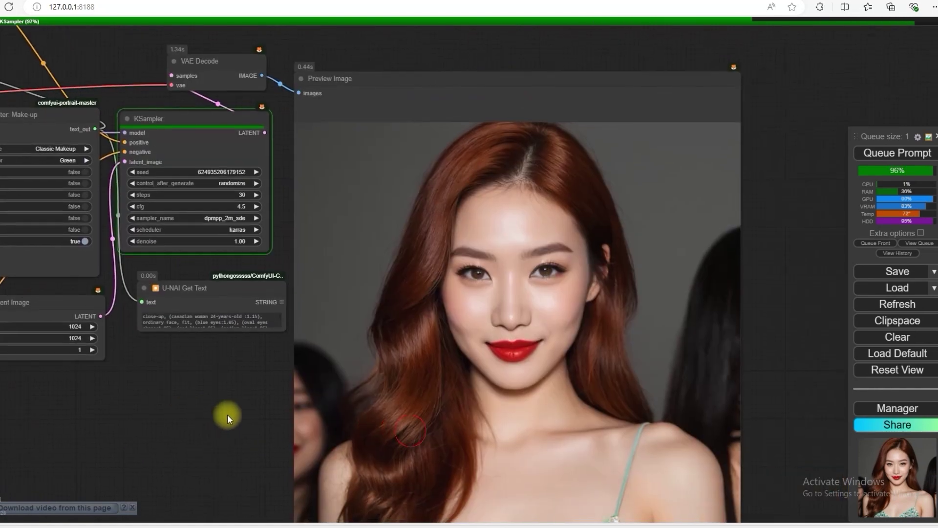
{"action": "right_click", "coordinate": [476, 161]}
{"action": "left_click", "coordinate": [506, 214]}
{"action": "right_click", "coordinate": [481, 261]}
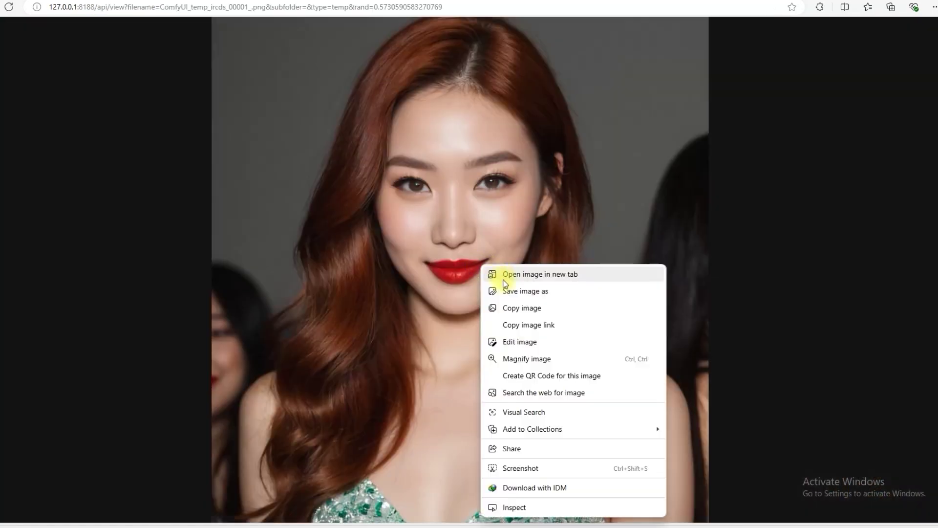
{"action": "left_click", "coordinate": [476, 288]}
{"action": "left_click", "coordinate": [22, 83]}
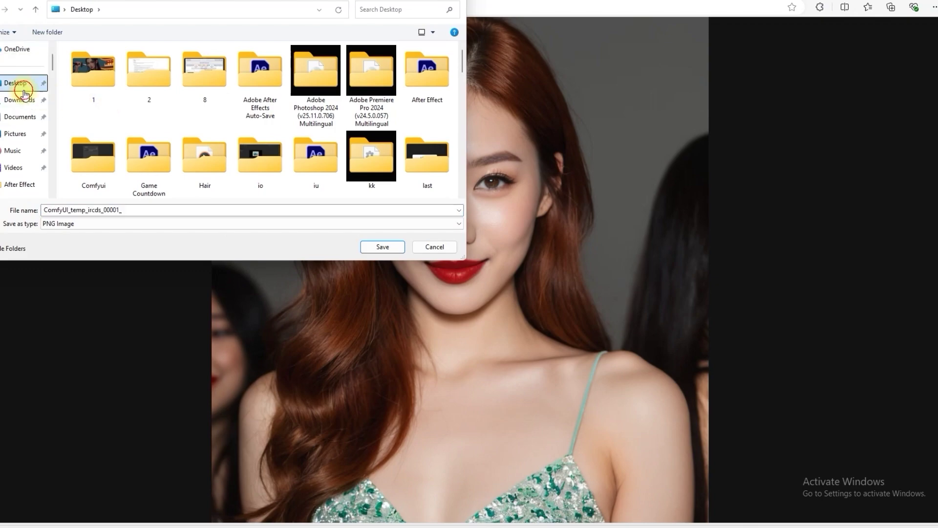
{"action": "left_click", "coordinate": [379, 246]}
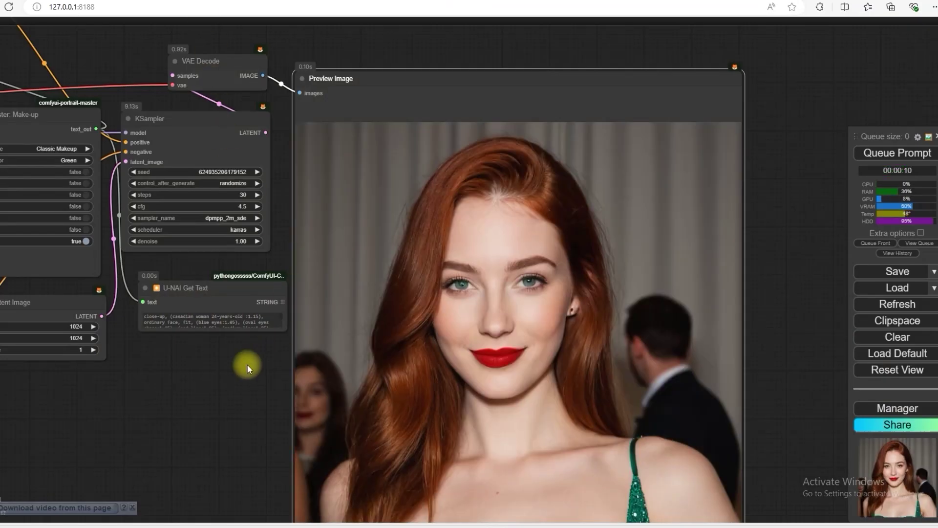
Return to the canvas to view the new green-eyed, red-haired portrait
{"action": "left_click", "coordinate": [214, 399]}
{"action": "left_click_drag", "start_coordinate": [220, 329], "coordinate": [221, 321]}
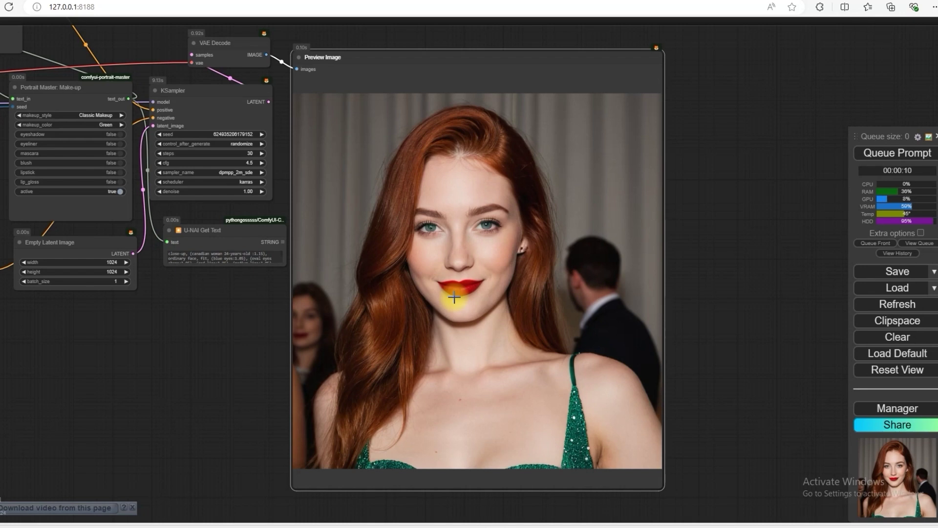
{"action": "left_click_drag", "start_coordinate": [226, 379], "coordinate": [458, 446]}
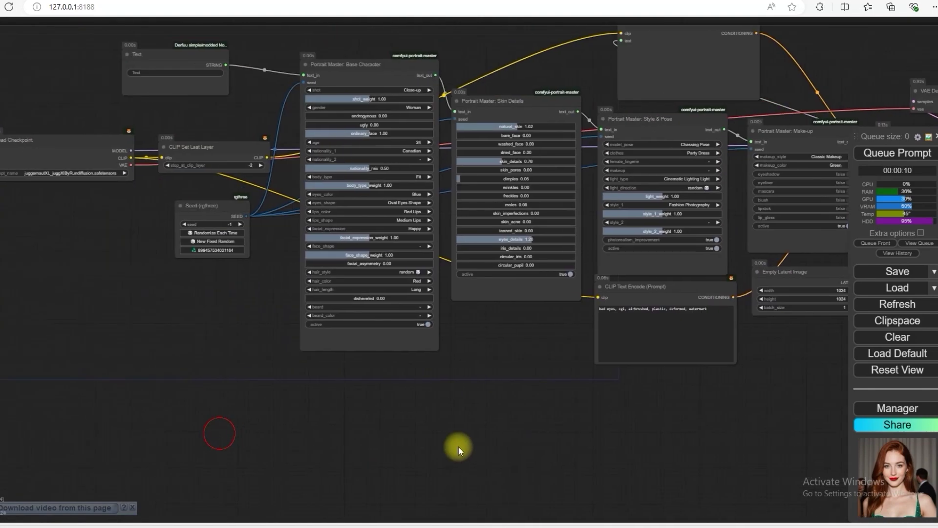
Keep the hair colour Red and change the Base Character eyes_color from Blue to Green
{"action": "scroll", "coordinate": [314, 258], "scroll_direction": "up", "scroll_amount": 4}
{"action": "left_click", "coordinate": [498, 295]}
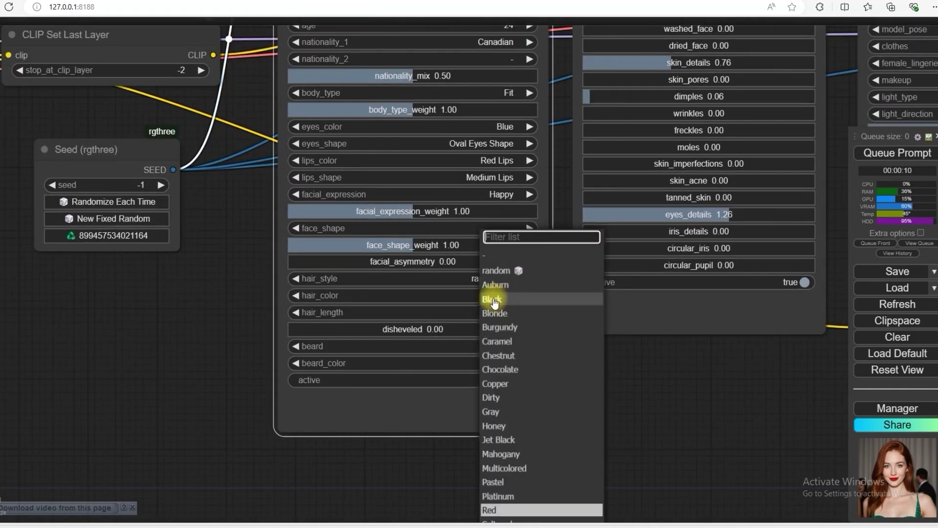
{"action": "left_click", "coordinate": [180, 348]}
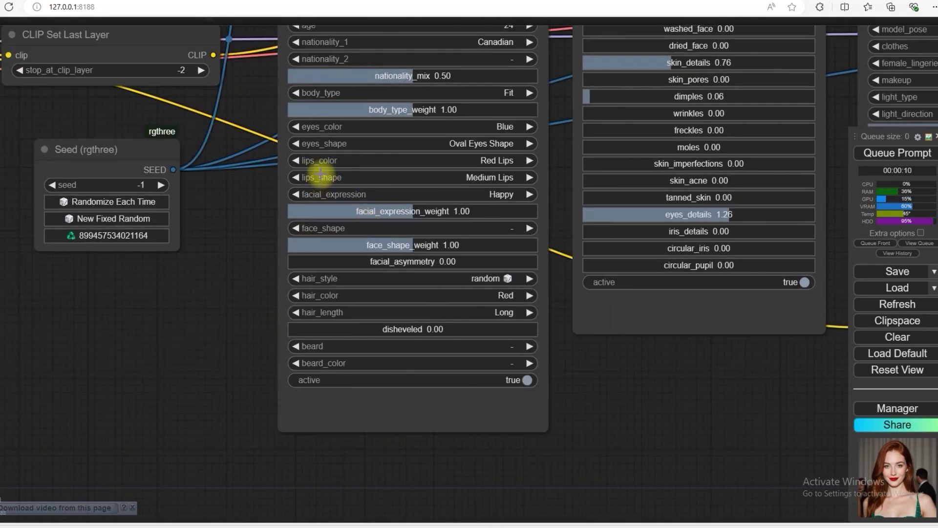
{"action": "left_click", "coordinate": [508, 127]}
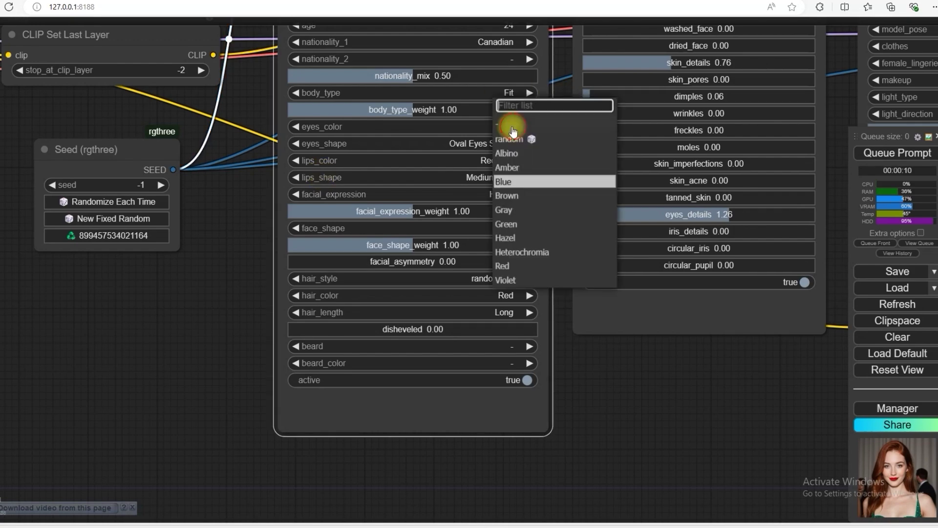
{"action": "left_click", "coordinate": [513, 223]}
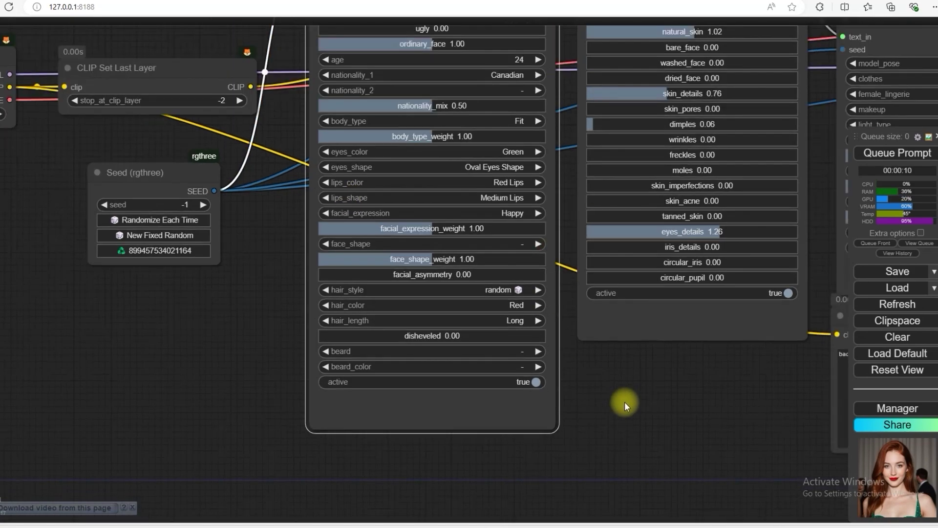
Queue a new generation and zoom in to check the green eyes in the close-up
{"action": "left_click_drag", "start_coordinate": [624, 401], "coordinate": [480, 408]}
{"action": "scroll", "coordinate": [801, 418], "scroll_direction": "down", "scroll_amount": 3}
{"action": "left_click_drag", "start_coordinate": [801, 418], "coordinate": [278, 404]}
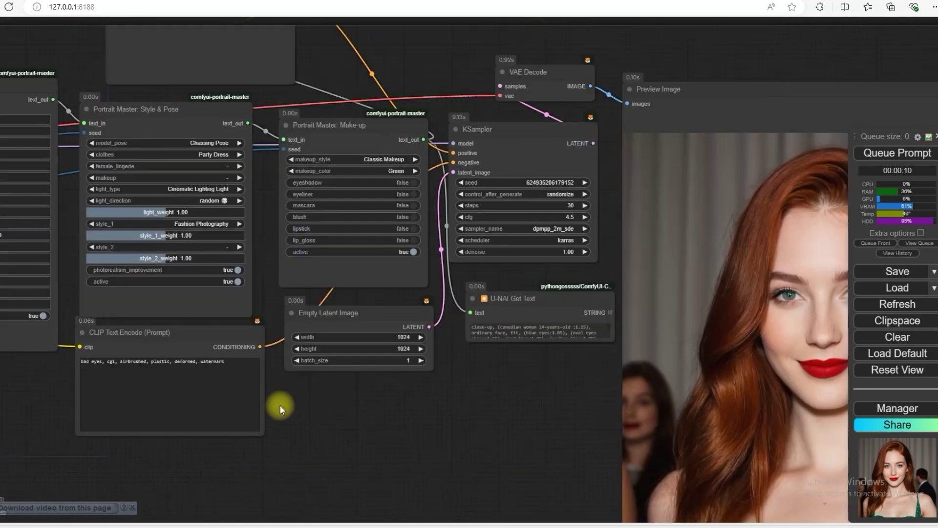
{"action": "left_click", "coordinate": [884, 152]}
{"action": "left_click_drag", "start_coordinate": [514, 420], "coordinate": [306, 388]}
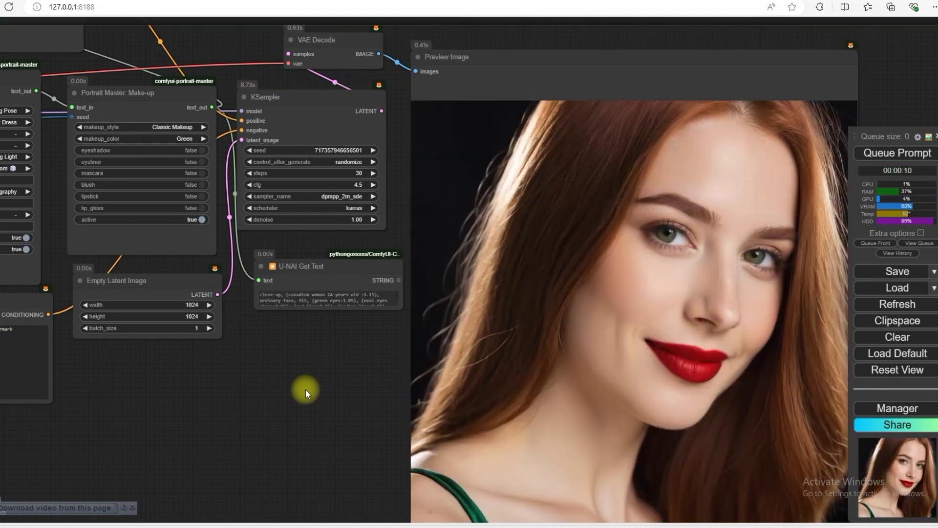
{"action": "scroll", "coordinate": [580, 269], "scroll_direction": "up", "scroll_amount": 10}
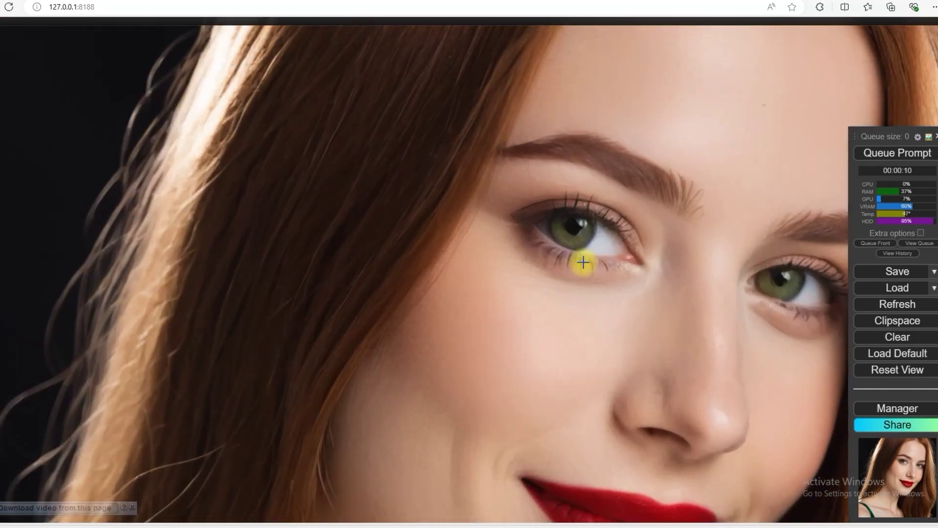
{"action": "scroll", "coordinate": [583, 263], "scroll_direction": "down", "scroll_amount": 10}
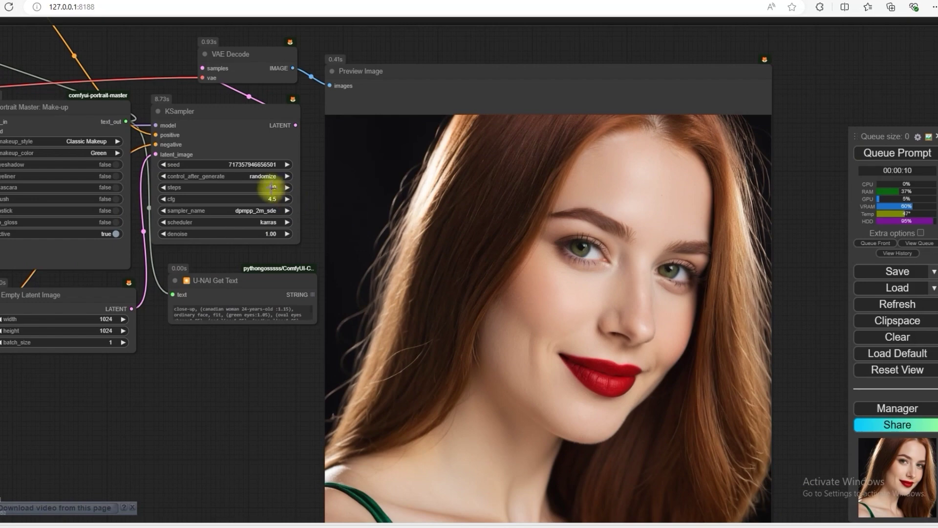
Set KSampler control_after_generate to fixed, change the shot to Full body, and regenerate
{"action": "left_click", "coordinate": [263, 176]}
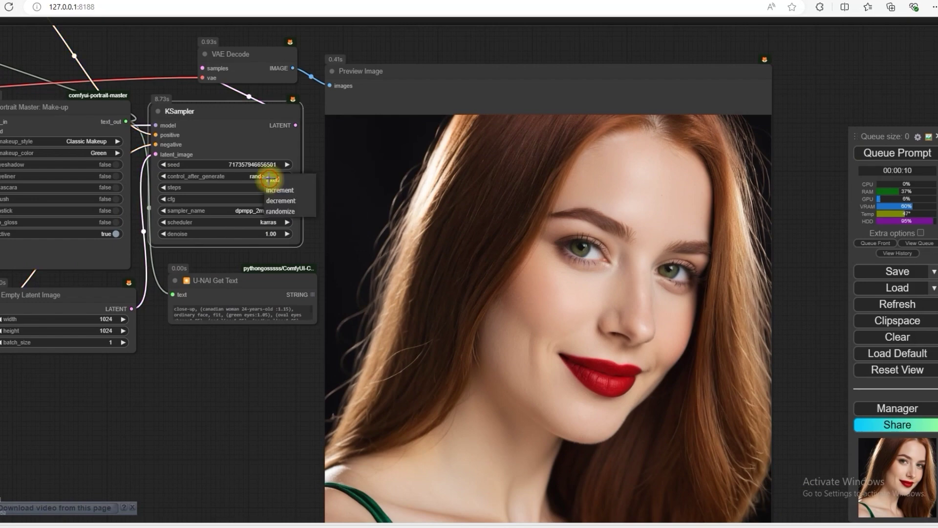
{"action": "left_click", "coordinate": [279, 181]}
{"action": "scroll", "coordinate": [247, 381], "scroll_direction": "down", "scroll_amount": 3}
{"action": "left_click_drag", "start_coordinate": [128, 412], "coordinate": [506, 420]}
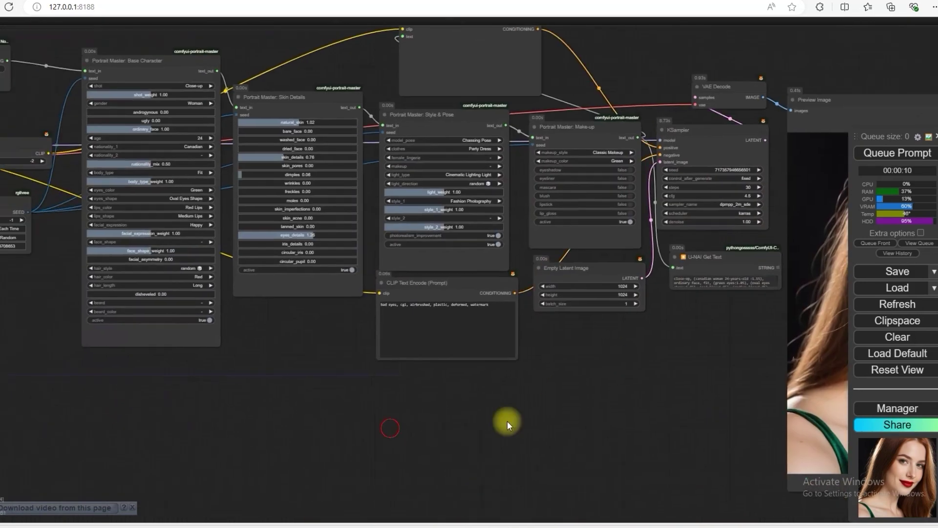
{"action": "scroll", "coordinate": [420, 347], "scroll_direction": "up", "scroll_amount": 4}
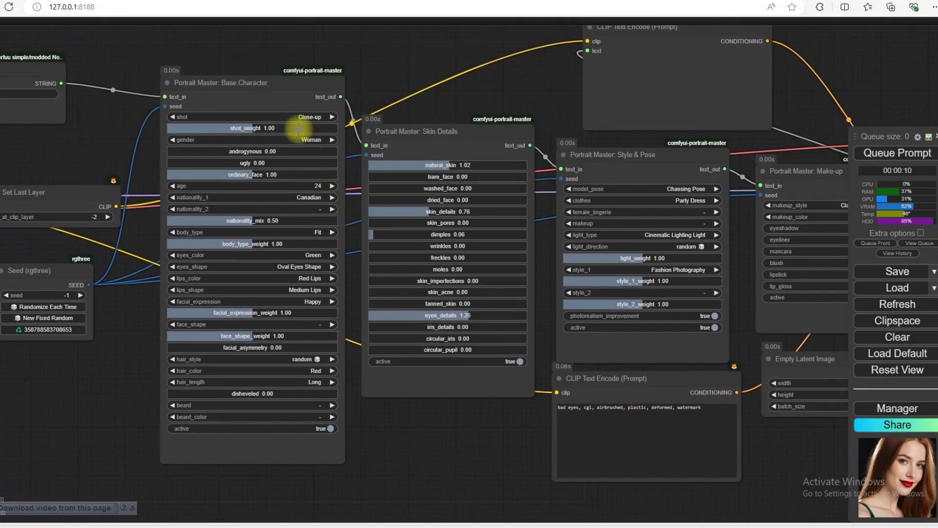
{"action": "left_click", "coordinate": [308, 117]}
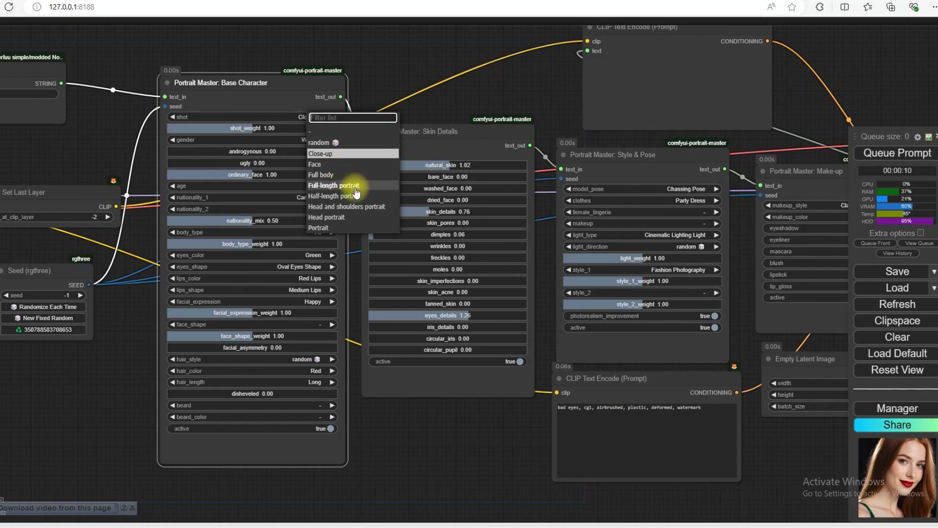
{"action": "left_click", "coordinate": [337, 175]}
{"action": "left_click_drag", "start_coordinate": [447, 498], "coordinate": [285, 438]}
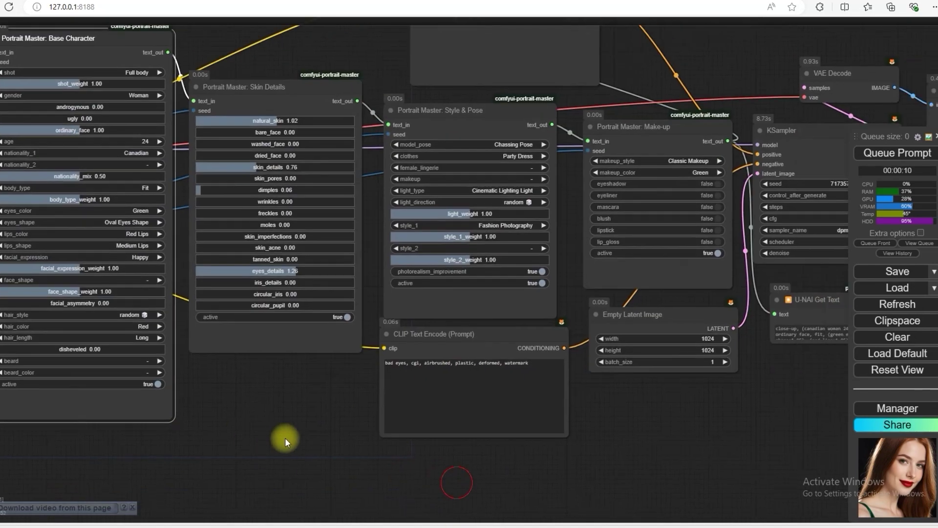
{"action": "left_click", "coordinate": [897, 152]}
Save the close-up portrait from the preview as a PNG on the Desktop
{"action": "left_click_drag", "start_coordinate": [746, 421], "coordinate": [315, 375]}
{"action": "scroll", "coordinate": [373, 385], "scroll_direction": "down", "scroll_amount": 2}
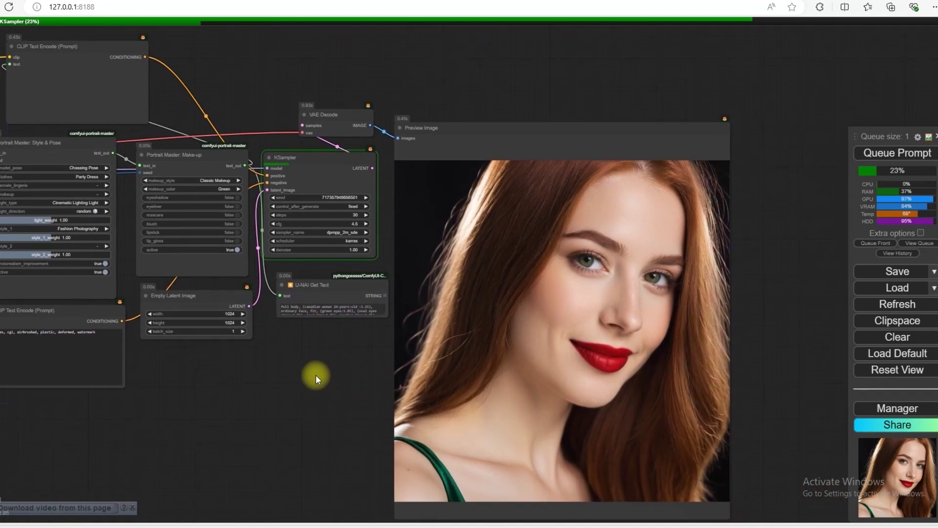
{"action": "right_click", "coordinate": [510, 287]}
{"action": "left_click", "coordinate": [530, 210]}
{"action": "right_click", "coordinate": [483, 189]}
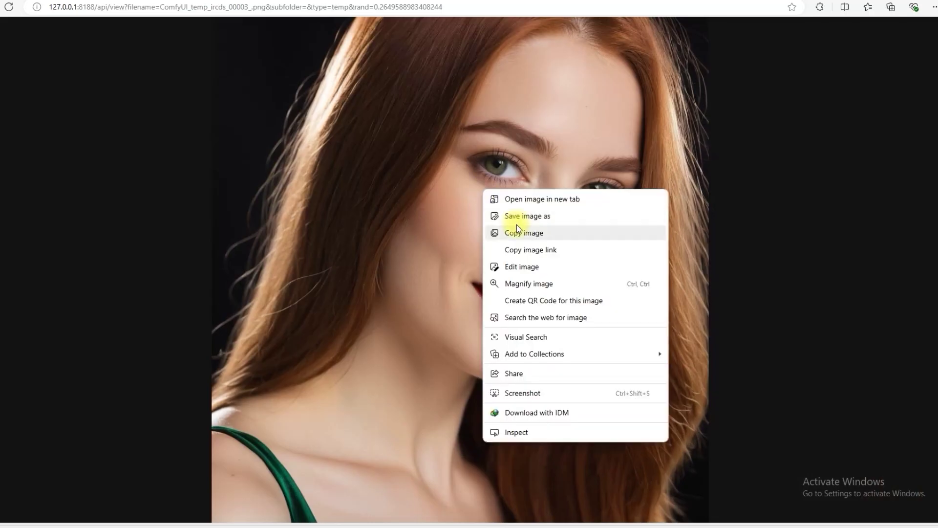
{"action": "left_click", "coordinate": [517, 215]}
{"action": "left_click", "coordinate": [17, 83]}
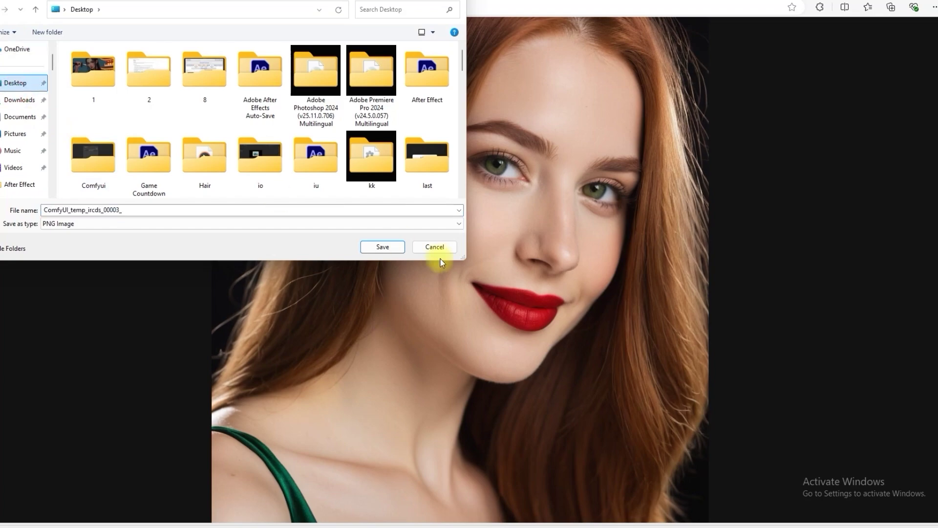
{"action": "left_click", "coordinate": [382, 247]}
{"action": "key", "text": "ctrl+w"}
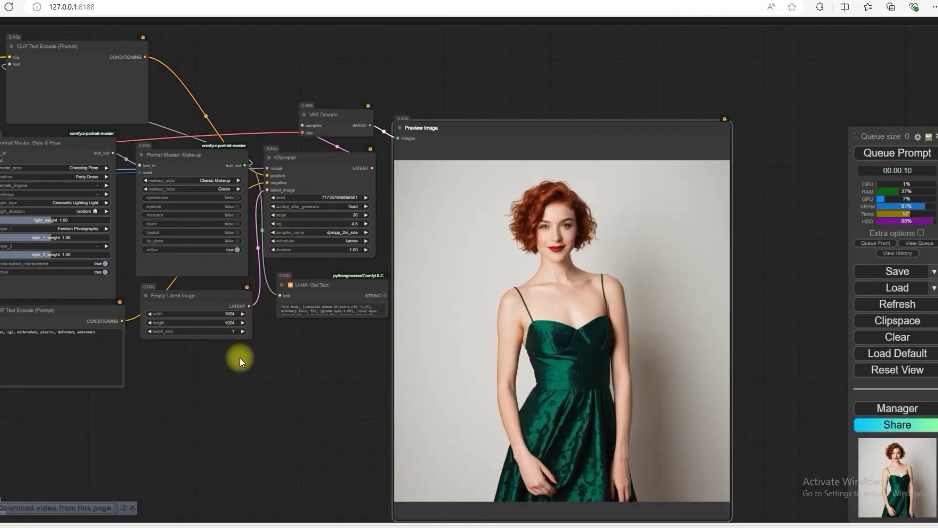
Bring the Text node into view, move it up slightly and enlarge it
{"action": "right_click", "coordinate": [522, 293]}
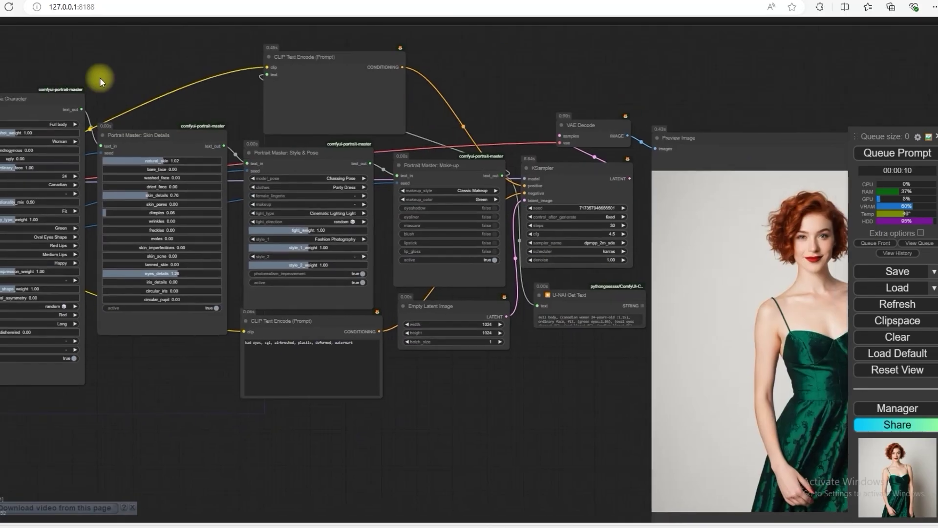
{"action": "left_click_drag", "start_coordinate": [482, 113], "coordinate": [570, 116]}
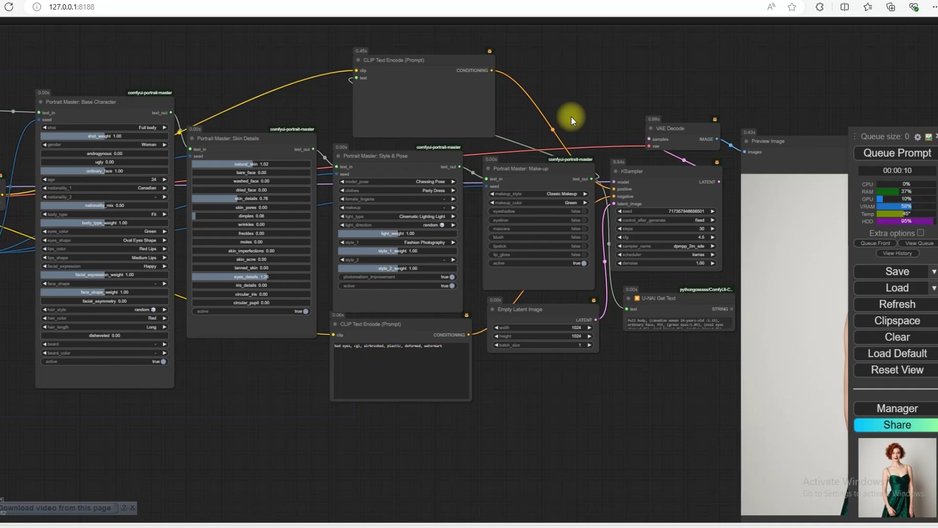
{"action": "left_click_drag", "start_coordinate": [559, 113], "coordinate": [796, 195]}
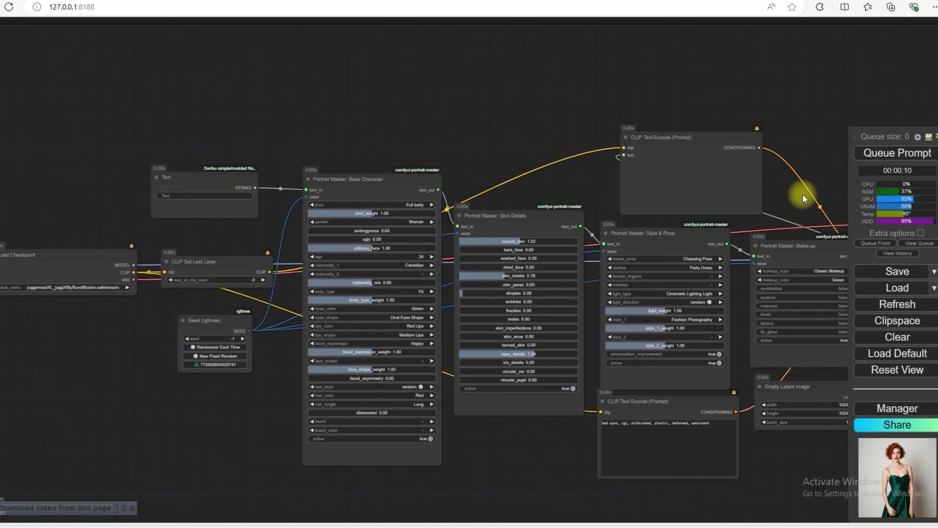
{"action": "scroll", "coordinate": [249, 171], "scroll_direction": "up", "scroll_amount": 5}
{"action": "left_click_drag", "start_coordinate": [247, 178], "coordinate": [245, 164]}
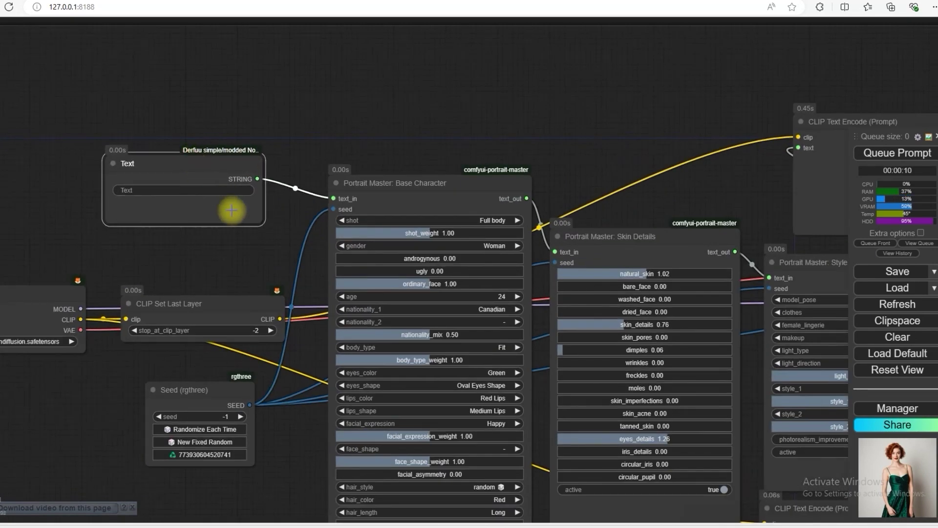
{"action": "left_click_drag", "start_coordinate": [262, 224], "coordinate": [272, 237]}
Enter 'black background' as the Text node value and queue a new generation
{"action": "left_click", "coordinate": [209, 190]}
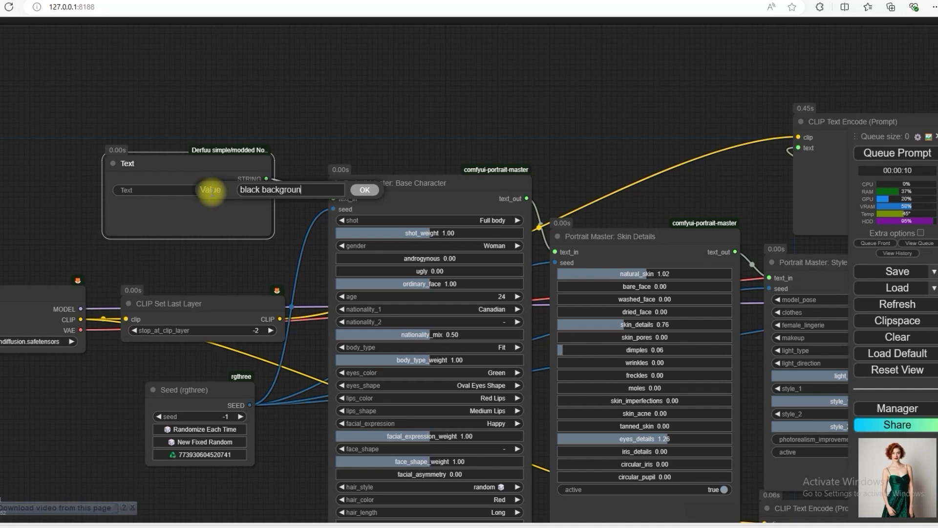
{"action": "left_click", "coordinate": [364, 190]}
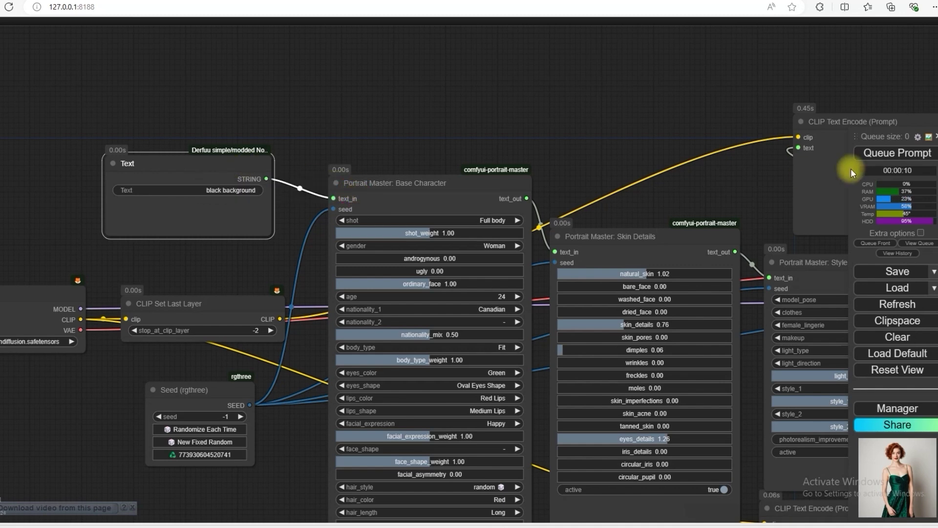
{"action": "left_click", "coordinate": [874, 154]}
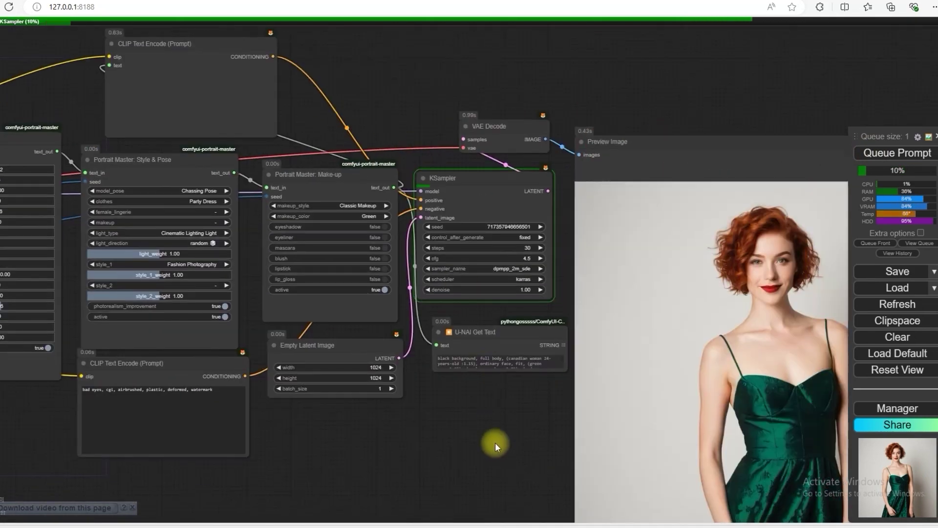
Pan to the Preview Image node and move it higher on the canvas
{"action": "left_click_drag", "start_coordinate": [495, 441], "coordinate": [247, 379]}
{"action": "scroll", "coordinate": [248, 379], "scroll_direction": "down", "scroll_amount": 2}
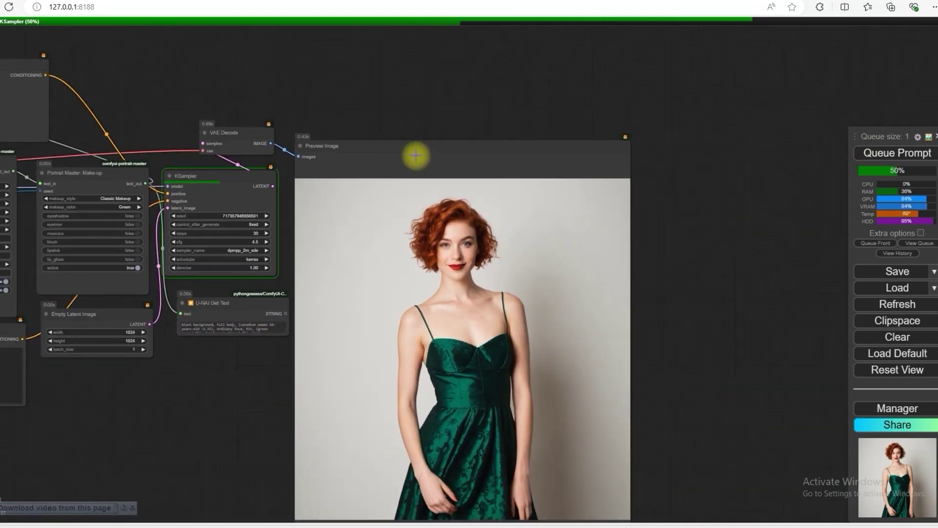
{"action": "left_click_drag", "start_coordinate": [399, 153], "coordinate": [402, 106]}
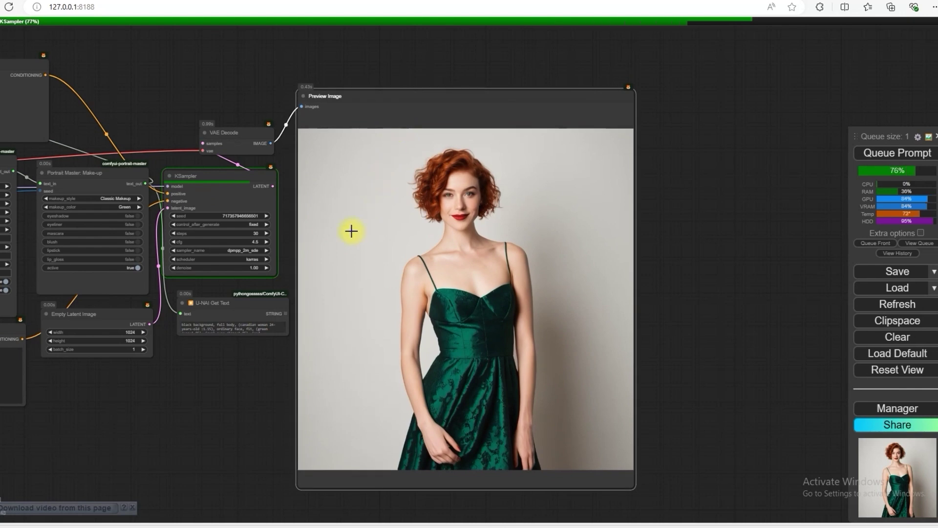